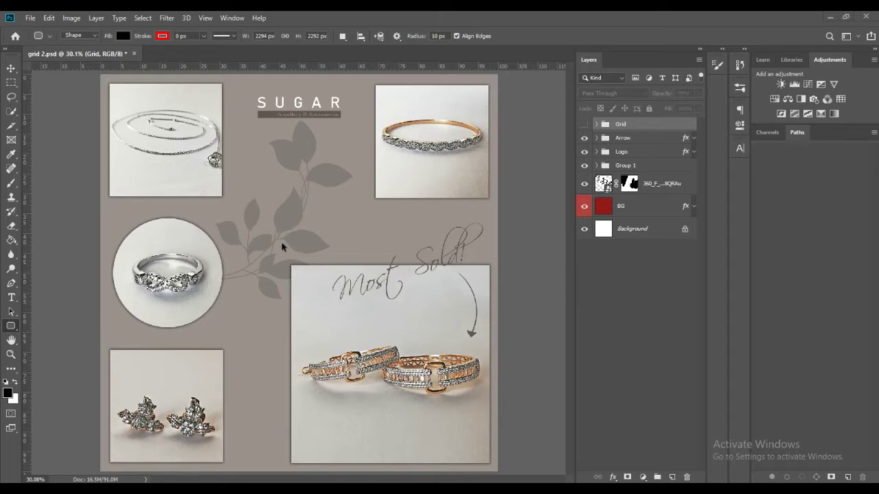
Toggle the Grid layer on and off, then start a new document from the Home screen
{"action": "left_click", "coordinate": [584, 124]}
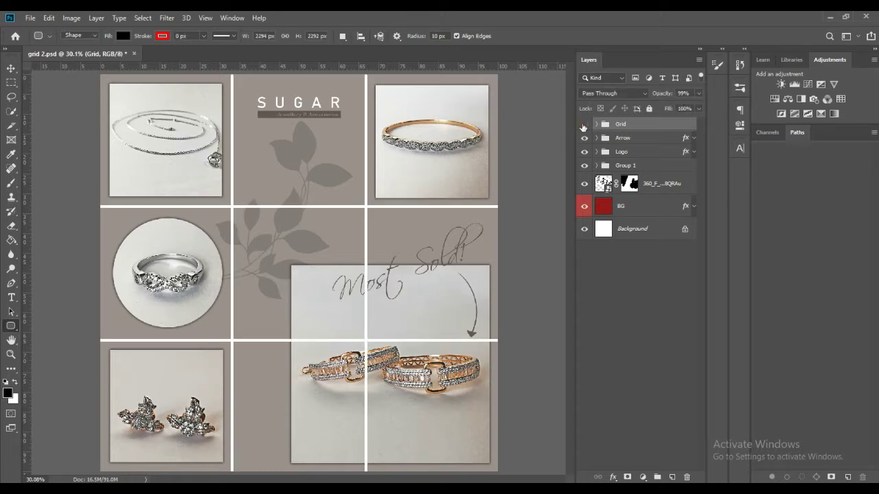
{"action": "left_click", "coordinate": [584, 125]}
{"action": "left_click", "coordinate": [584, 124]}
{"action": "left_click", "coordinate": [583, 125]}
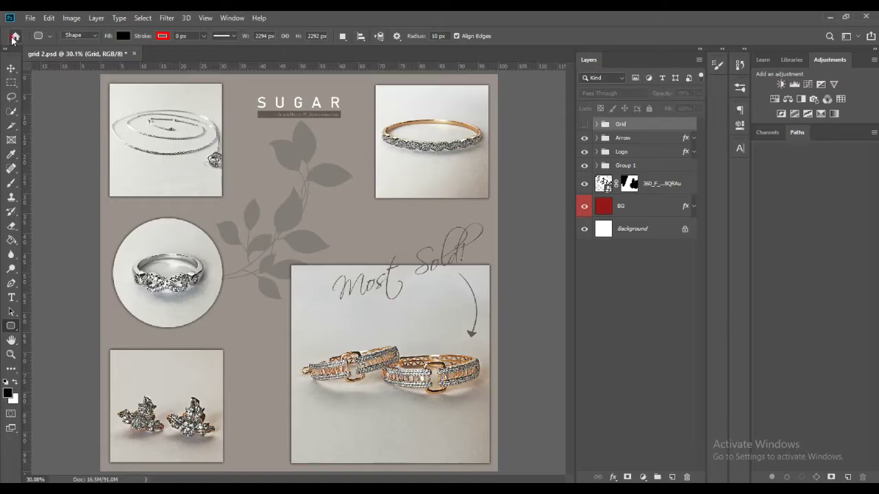
{"action": "left_click", "coordinate": [16, 35]}
{"action": "left_click", "coordinate": [60, 146]}
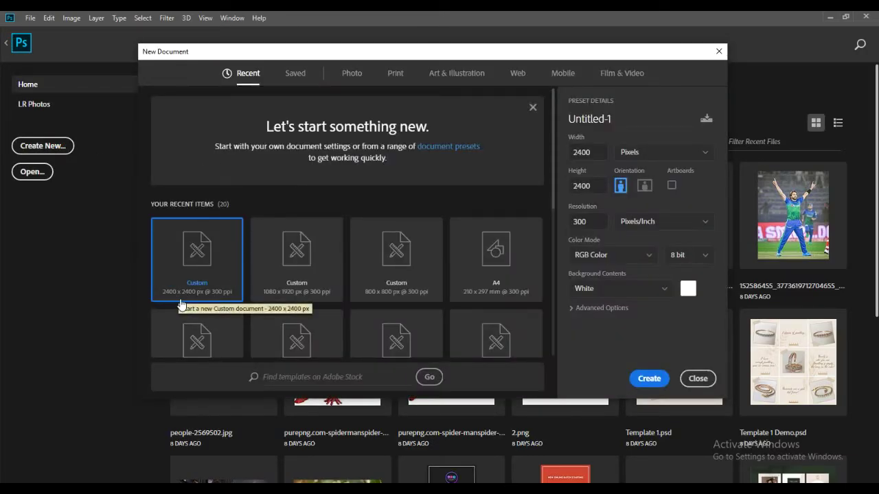
Create the 2400×2400 px document and add 3 columns, 3 rows with 0.5% column and row gutters
{"action": "left_click", "coordinate": [649, 379]}
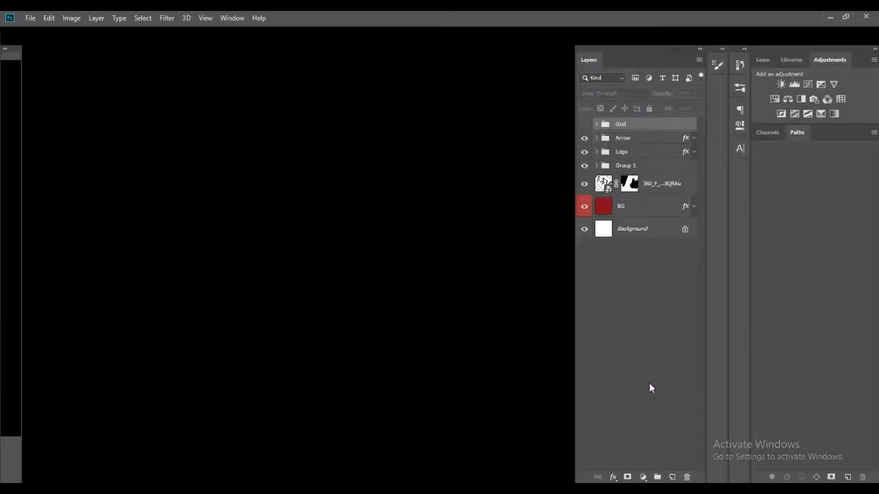
{"action": "left_click", "coordinate": [224, 18]}
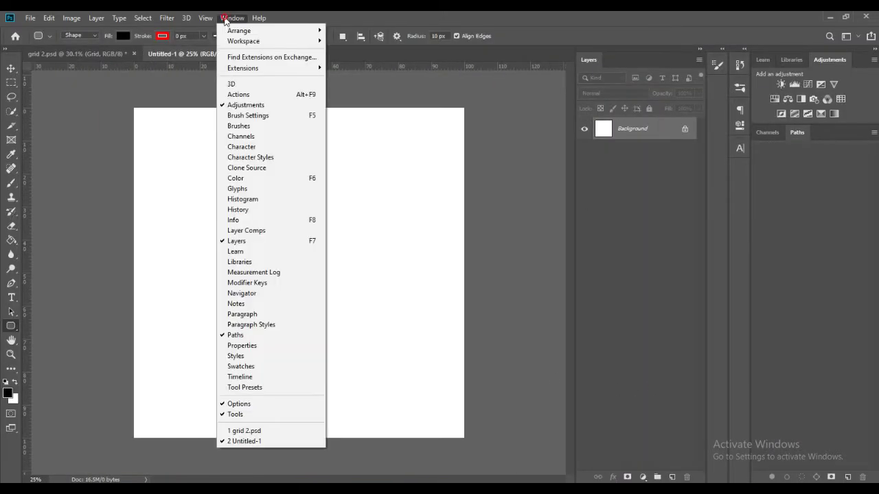
{"action": "mouse_move", "coordinate": [206, 18]}
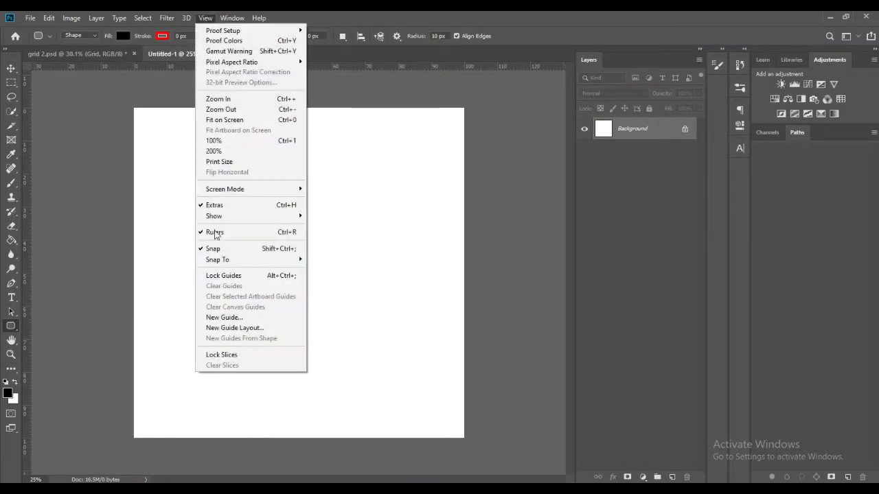
{"action": "left_click", "coordinate": [256, 327]}
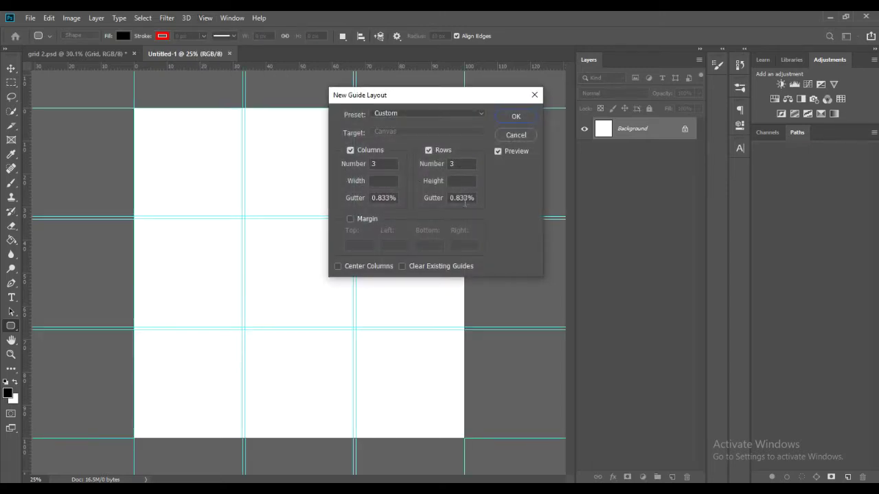
{"action": "left_click", "coordinate": [400, 198]}
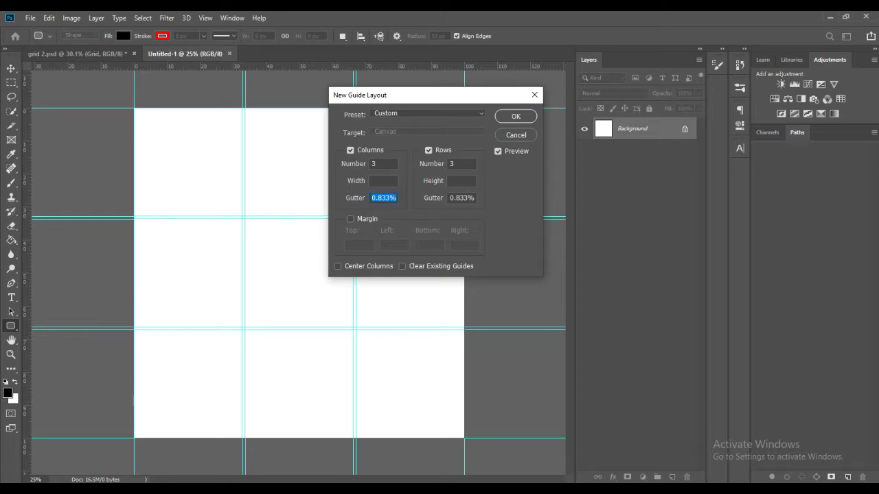
{"action": "type", "text": "0.5"}
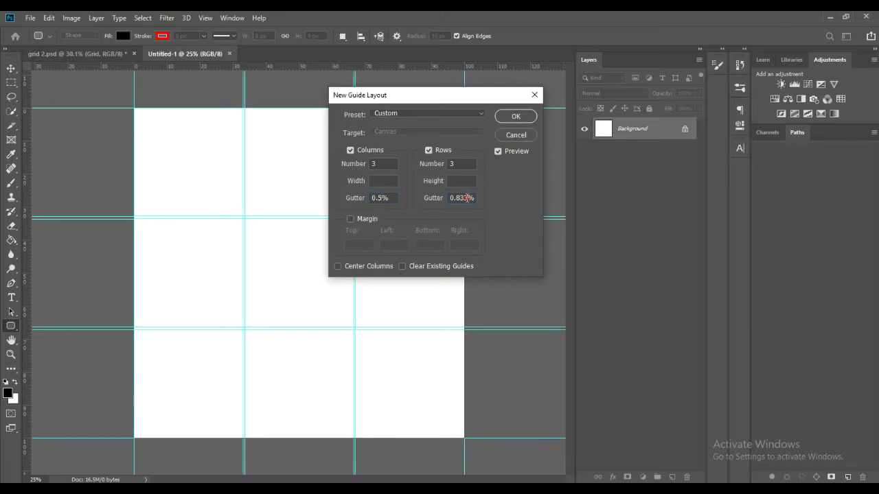
{"action": "left_click", "coordinate": [475, 197]}
{"action": "type", "text": "0.5"}
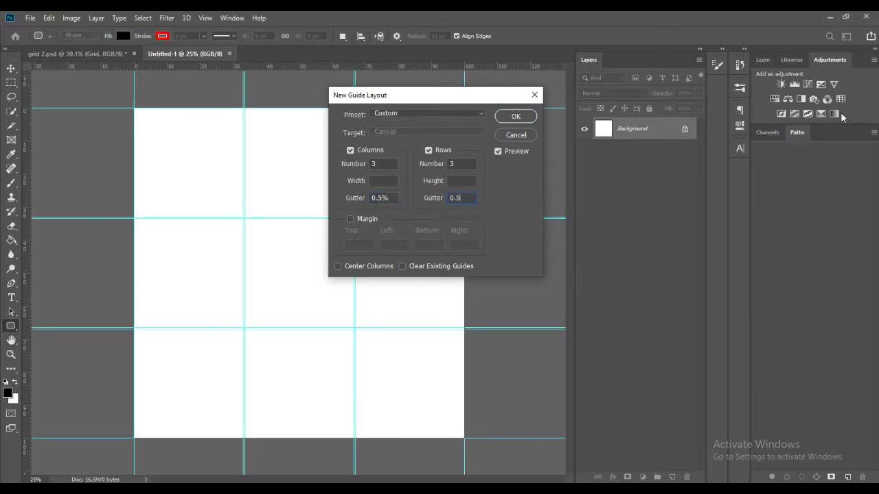
{"action": "left_click", "coordinate": [498, 172]}
{"action": "left_click", "coordinate": [516, 115]}
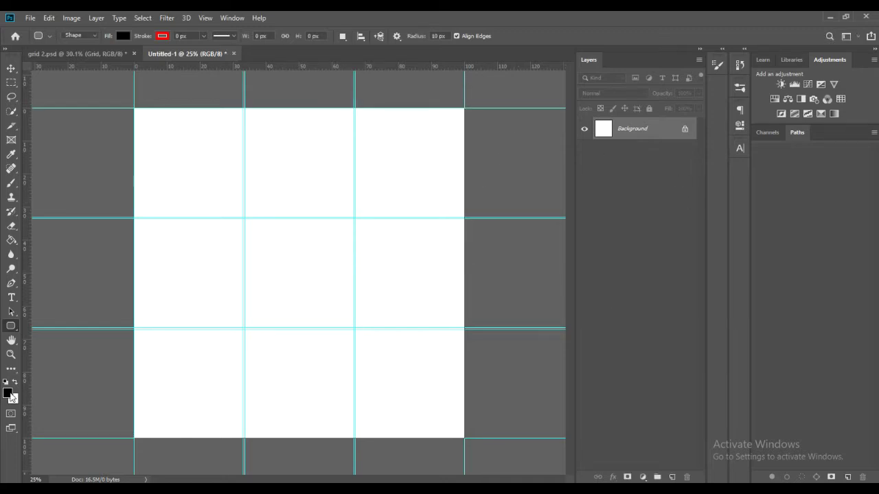
Add a new layer and name it BG
{"action": "left_click", "coordinate": [673, 479]}
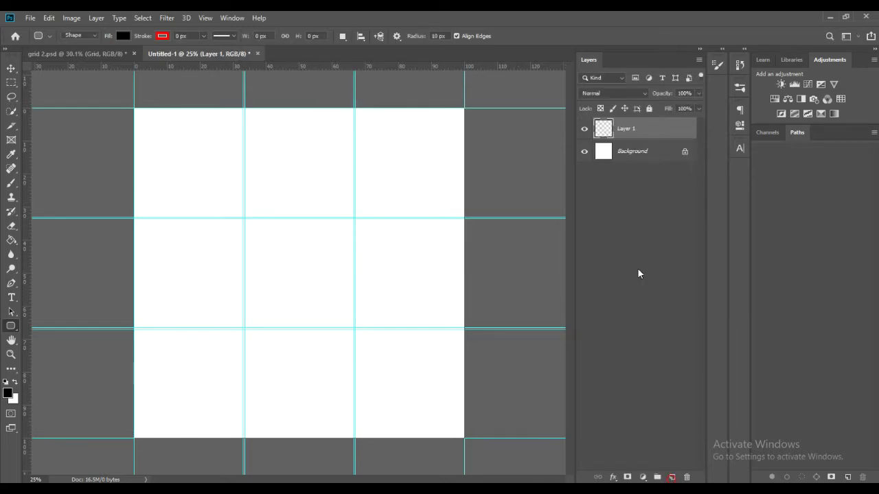
{"action": "double_click", "coordinate": [628, 129]}
{"action": "type", "text": "BG"}
{"action": "key", "text": "Return"}
Pick a light grey colour and Paint Bucket the BG layer, which fills it black
{"action": "key", "text": "shift+F5"}
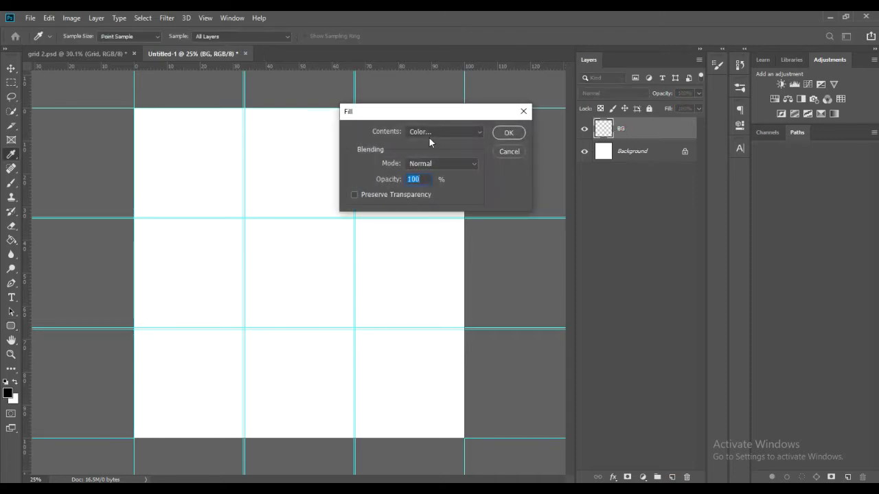
{"action": "key", "text": "u"}
{"action": "left_click", "coordinate": [509, 151]}
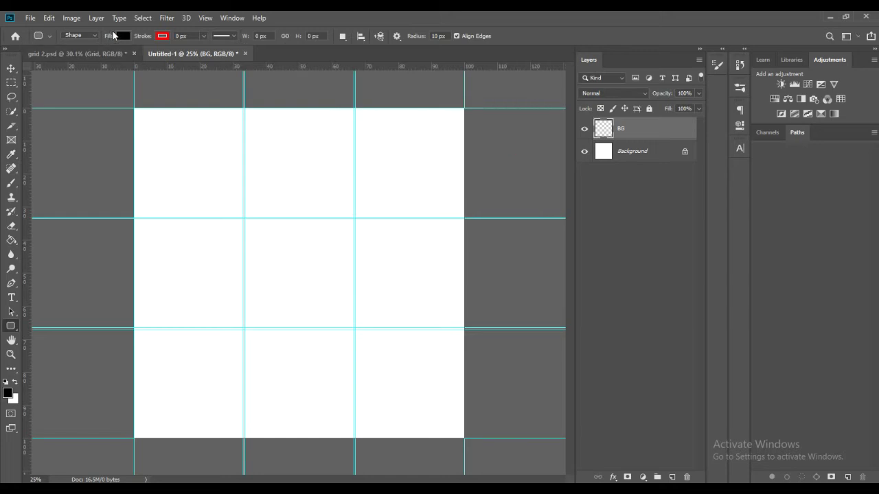
{"action": "left_click", "coordinate": [123, 36]}
{"action": "left_click", "coordinate": [89, 93]}
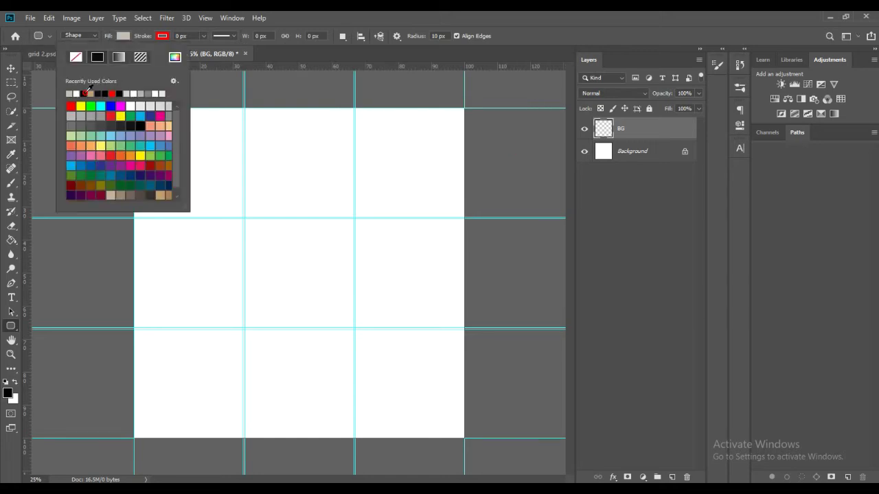
{"action": "left_click", "coordinate": [123, 38]}
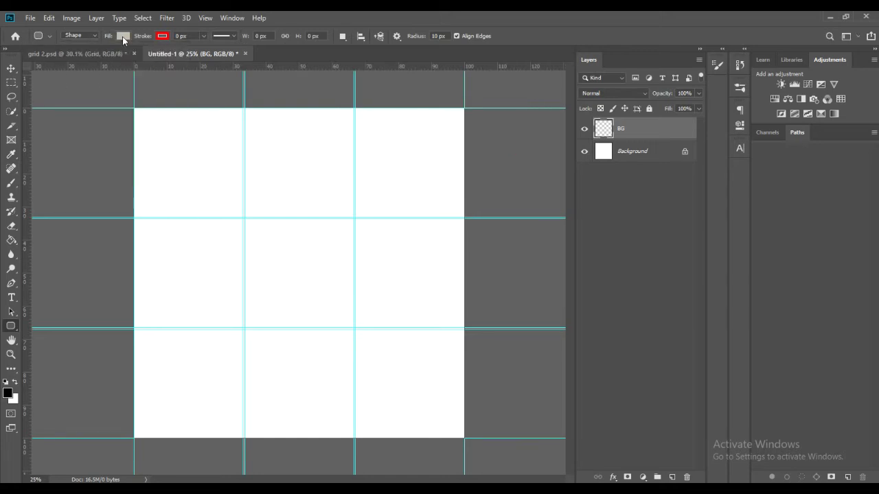
{"action": "left_click", "coordinate": [11, 239]}
{"action": "left_click", "coordinate": [41, 249]}
{"action": "left_click", "coordinate": [220, 236]}
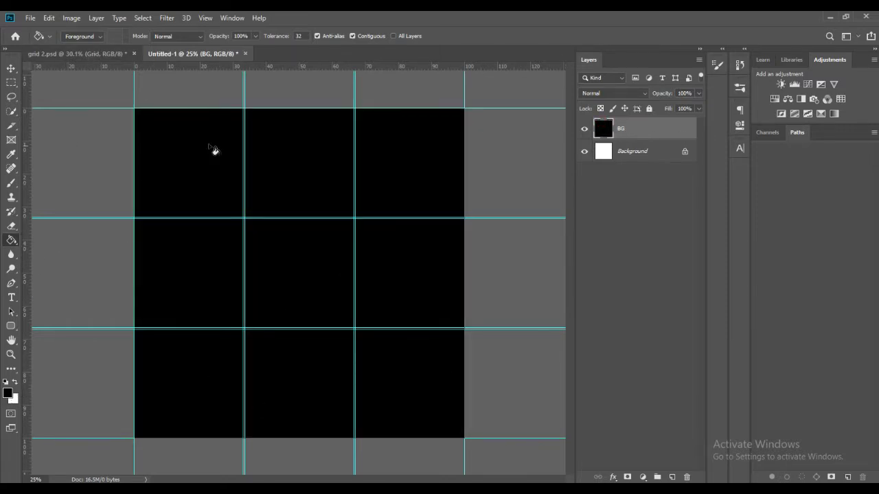
From the Swatches panel, try tan and settle on filling BG with light beige
{"action": "left_click", "coordinate": [232, 18]}
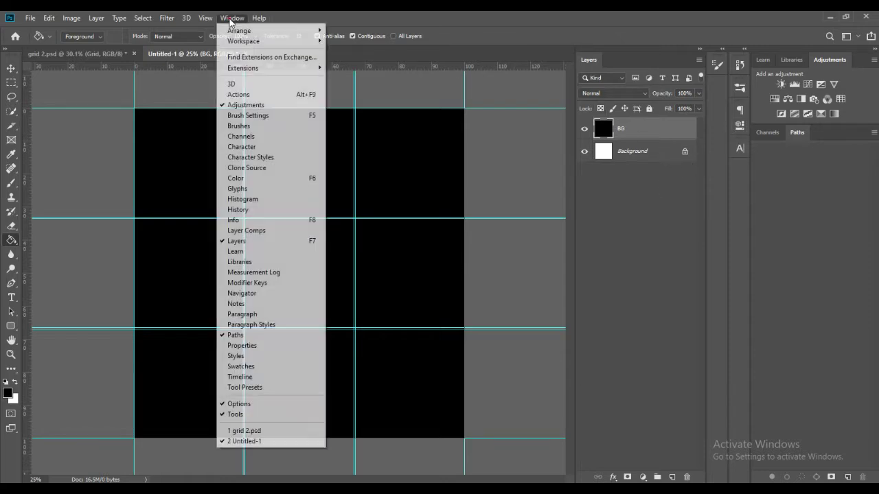
{"action": "left_click", "coordinate": [254, 370]}
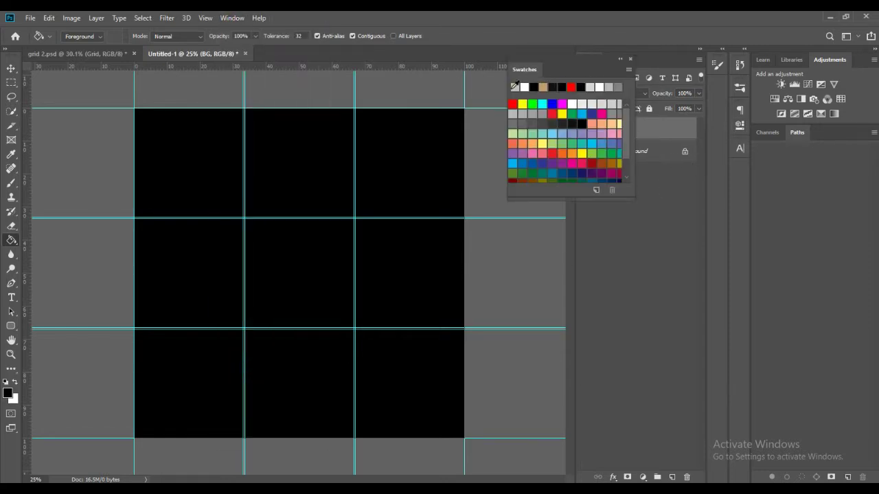
{"action": "left_click", "coordinate": [514, 87]}
{"action": "left_click", "coordinate": [180, 254]}
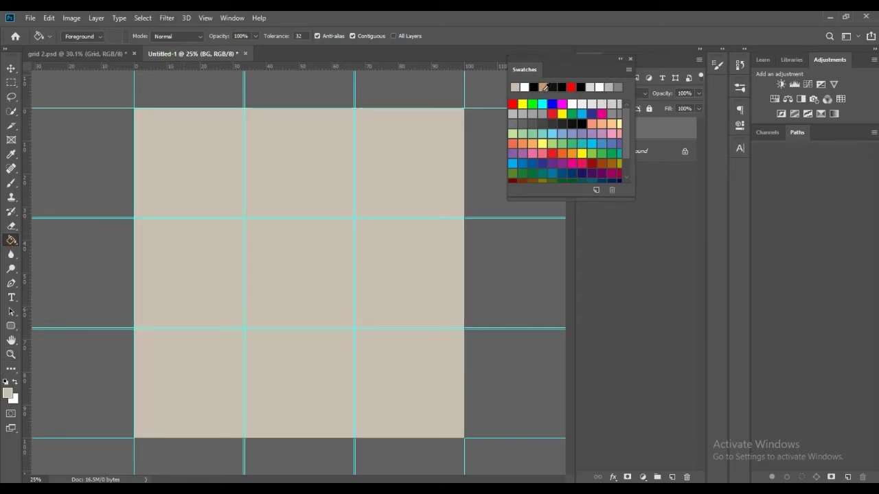
{"action": "left_click", "coordinate": [315, 237]}
{"action": "left_click", "coordinate": [526, 85]}
{"action": "left_click", "coordinate": [319, 267]}
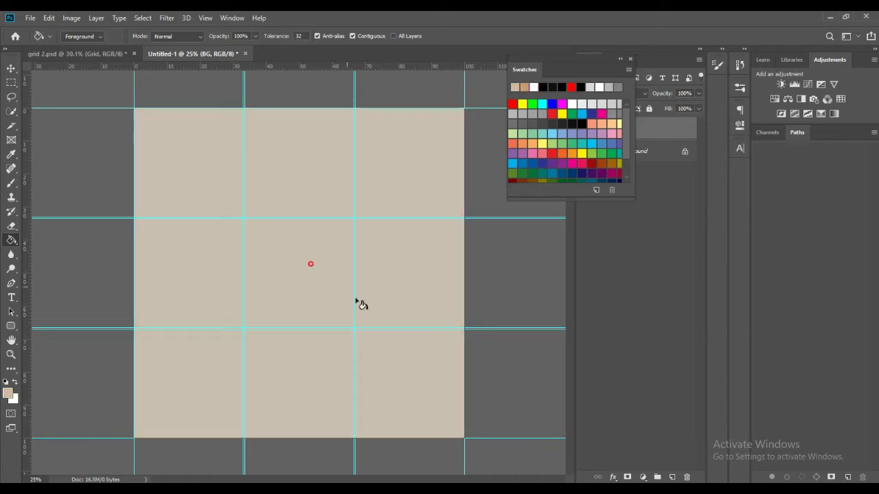
{"action": "left_click", "coordinate": [621, 60]}
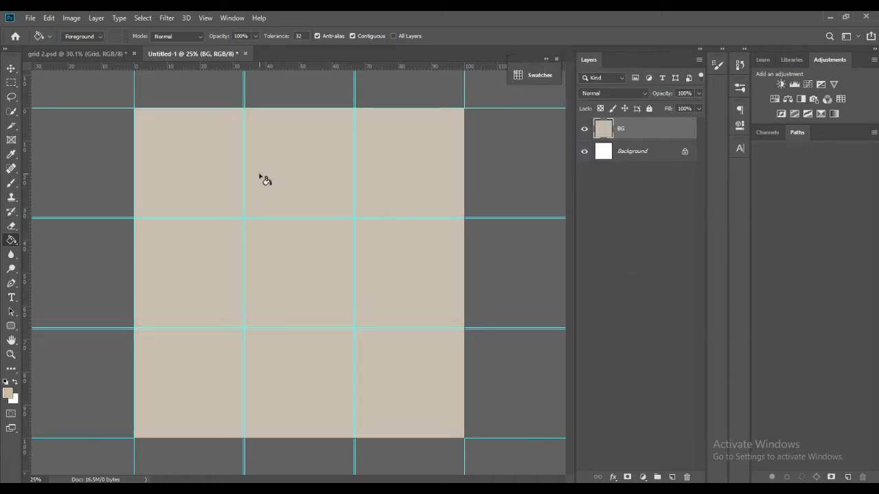
{"action": "left_click", "coordinate": [11, 326]}
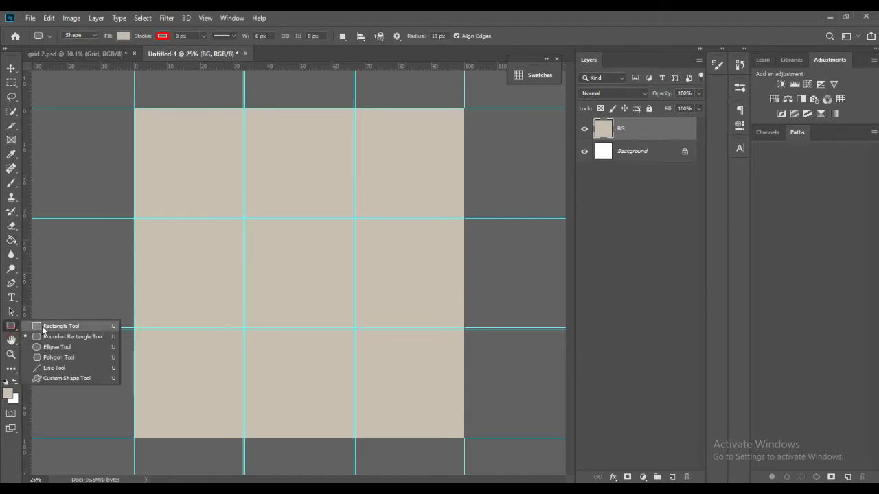
Draw a black-filled square in the top-left grid cell
{"action": "left_click", "coordinate": [61, 327]}
{"action": "left_click_drag", "start_coordinate": [142, 114], "coordinate": [237, 212]}
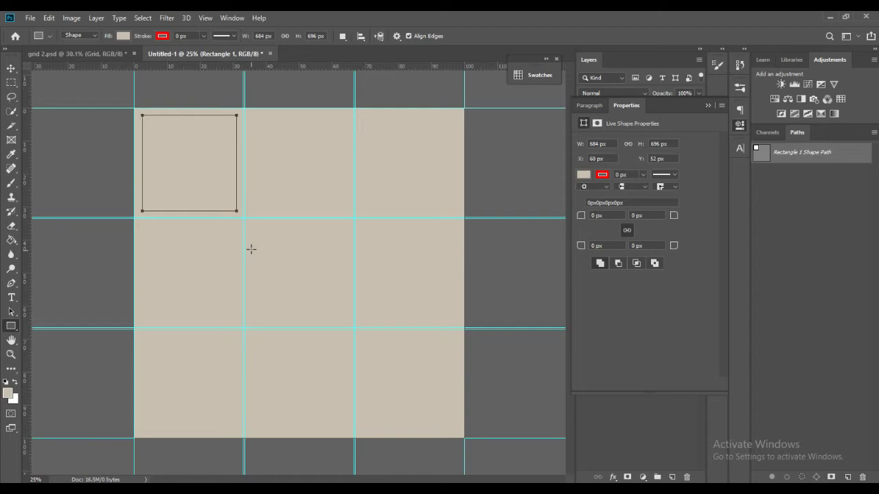
{"action": "left_click", "coordinate": [122, 36]}
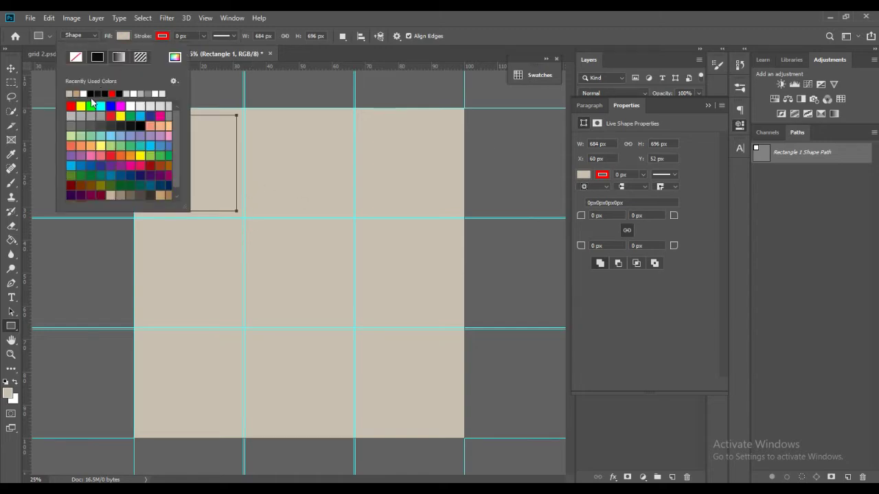
{"action": "left_click", "coordinate": [90, 94]}
{"action": "left_click", "coordinate": [326, 17]}
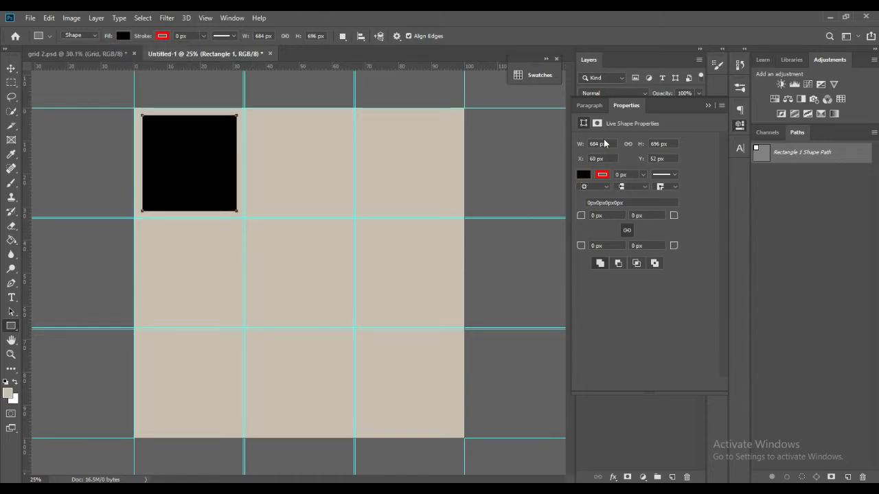
{"action": "left_click", "coordinate": [708, 105]}
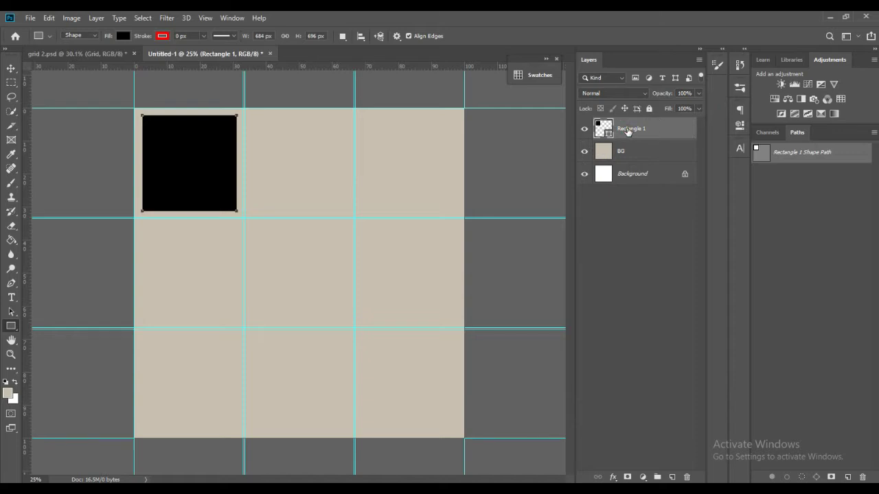
Duplicate the square into the top-right and bottom-left grid cells
{"action": "key", "text": "ctrl+j"}
{"action": "key", "text": "ctrl+j"}
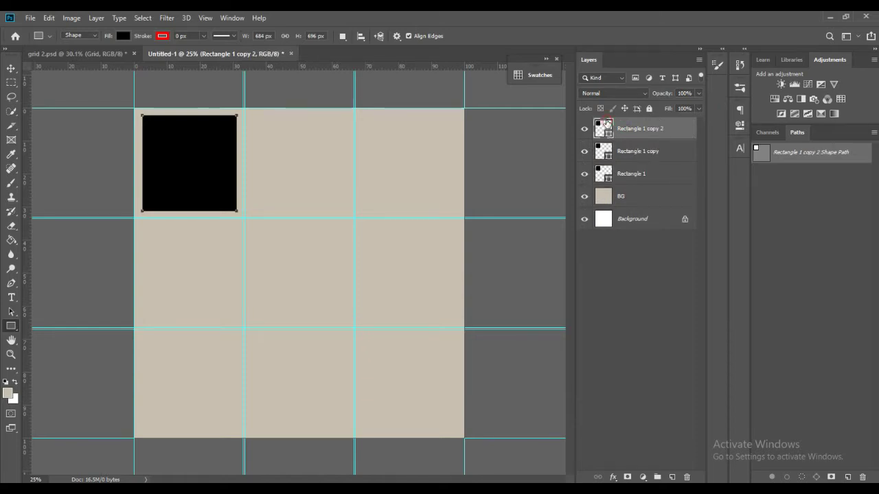
{"action": "key", "text": "v"}
{"action": "left_click_drag", "start_coordinate": [167, 172], "coordinate": [387, 173]}
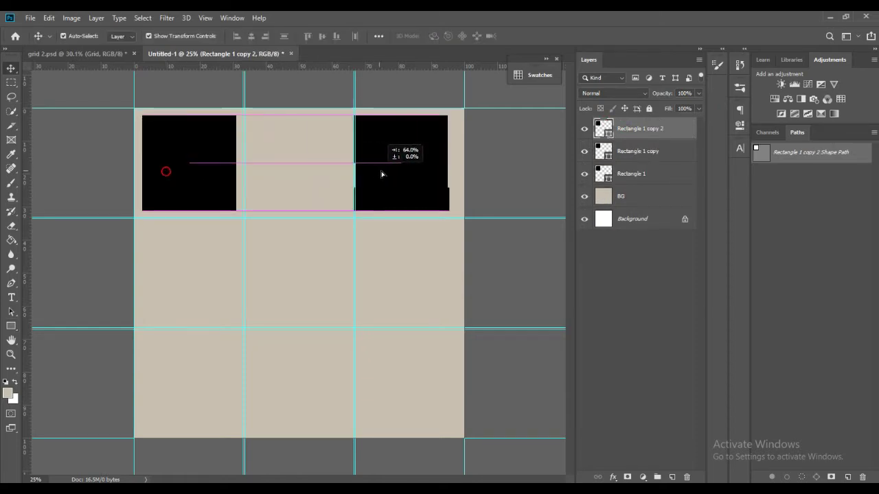
{"action": "left_click", "coordinate": [606, 150]}
{"action": "left_click_drag", "start_coordinate": [194, 157], "coordinate": [190, 376]}
Change the fill of all three squares to the tan colour
{"action": "left_click", "coordinate": [632, 180], "text": "shift"}
{"action": "left_click", "coordinate": [635, 131], "text": "shift"}
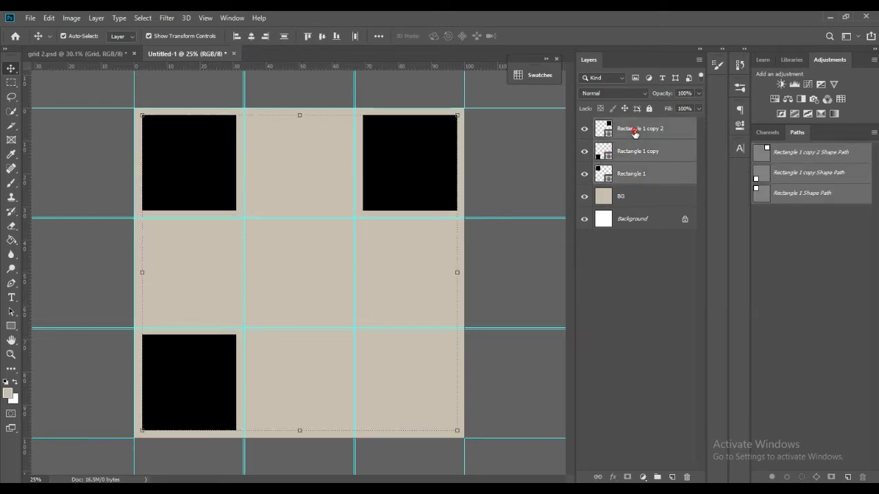
{"action": "key", "text": "u"}
{"action": "left_click", "coordinate": [121, 36]}
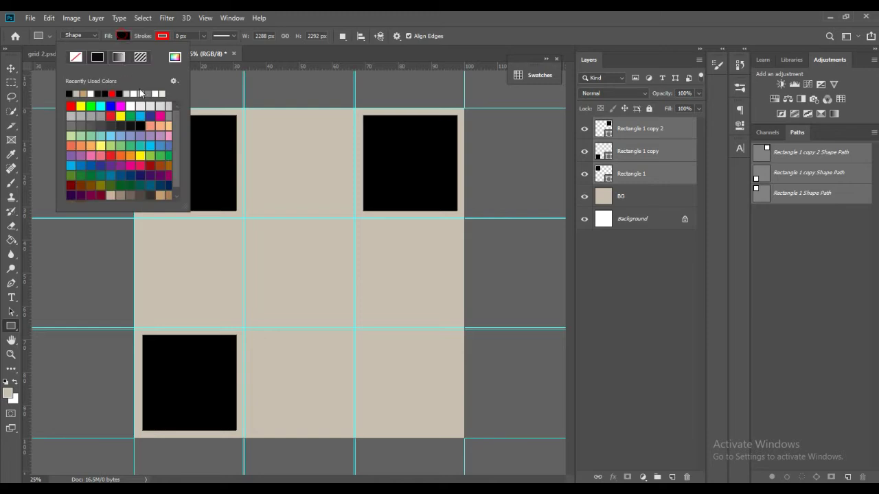
{"action": "left_click", "coordinate": [84, 93]}
{"action": "key", "text": "Return"}
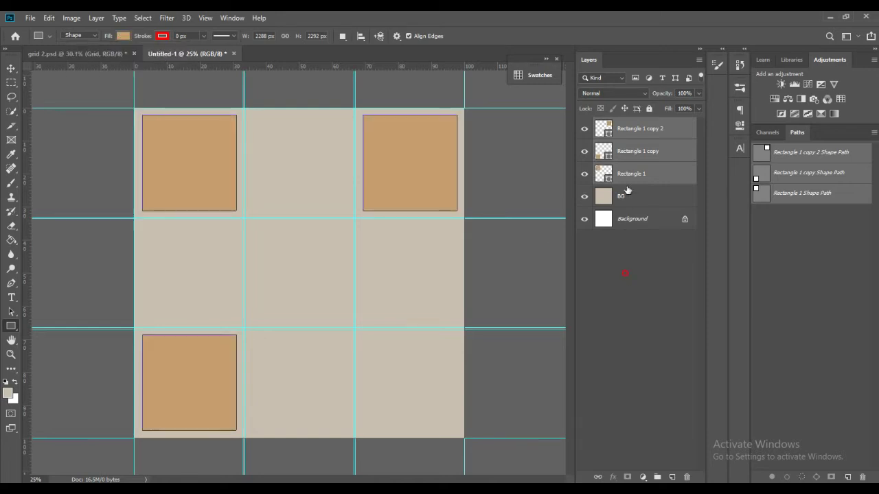
Reselect the three rectangle layers, then choose the Ellipse Tool
{"action": "left_click", "coordinate": [611, 258]}
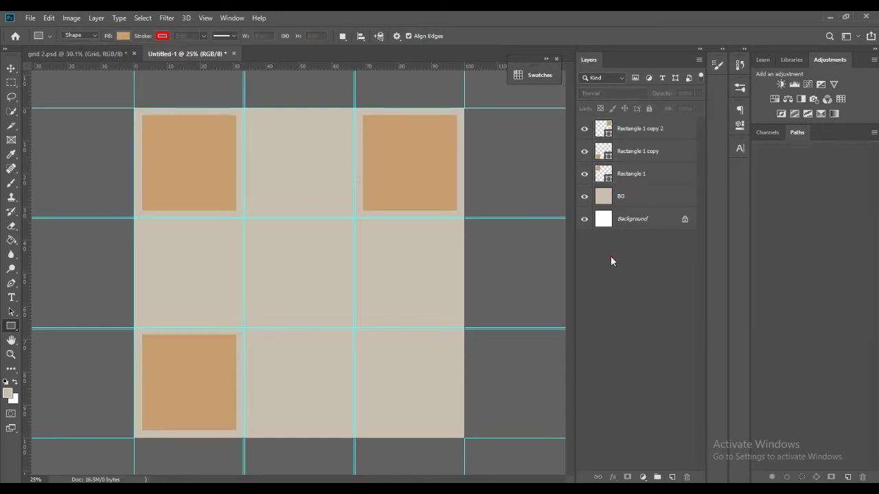
{"action": "left_click", "coordinate": [631, 156]}
{"action": "left_click", "coordinate": [634, 136]}
{"action": "left_click", "coordinate": [630, 153]}
{"action": "left_click", "coordinate": [631, 174], "text": "shift"}
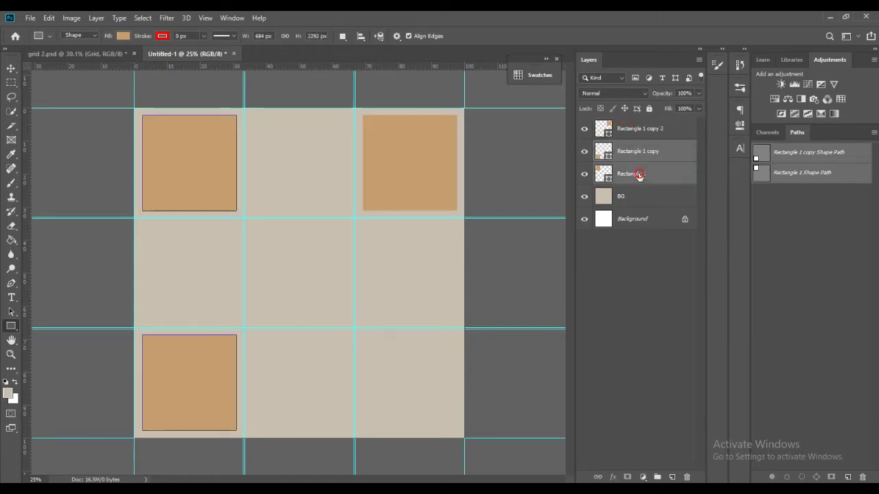
{"action": "key", "text": "v"}
{"action": "right_click", "coordinate": [15, 326]}
{"action": "left_click", "coordinate": [41, 348]}
{"action": "left_click", "coordinate": [675, 265]}
Draw a tan circle in the middle-left cell and place Ellipse 1 below Rectangle 1 copy 2
{"action": "mouse_move", "coordinate": [143, 233]}
{"action": "left_mouse_down"}
{"action": "mouse_move", "coordinate": [261, 326]}
{"action": "mouse_move", "coordinate": [253, 323]}
{"action": "left_mouse_up"}
{"action": "left_click", "coordinate": [122, 35]}
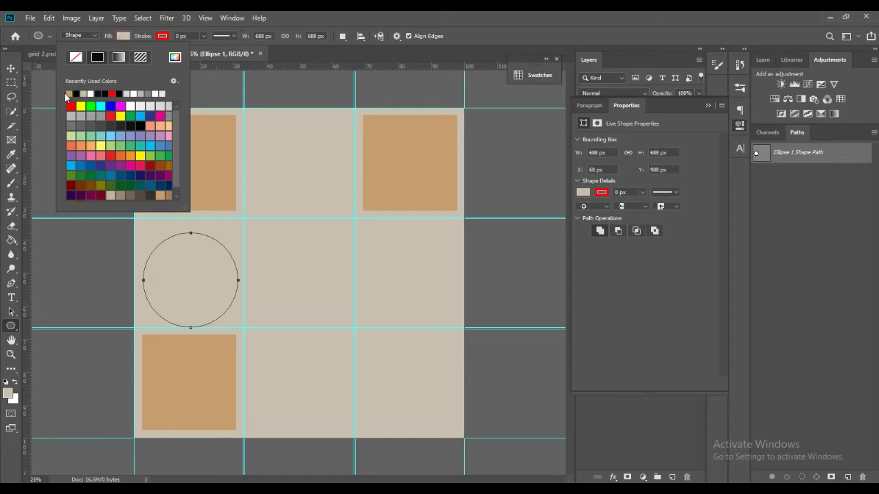
{"action": "left_click", "coordinate": [68, 94]}
{"action": "left_click", "coordinate": [707, 106]}
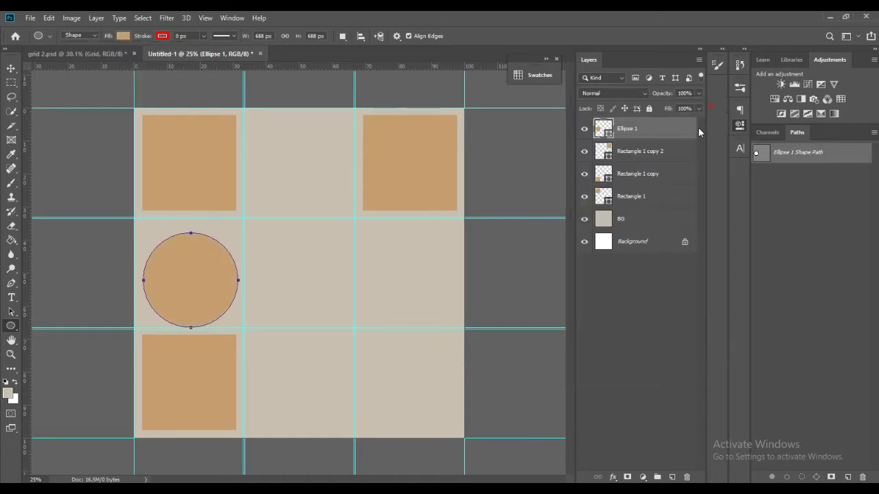
{"action": "left_click_drag", "start_coordinate": [622, 133], "coordinate": [633, 157]}
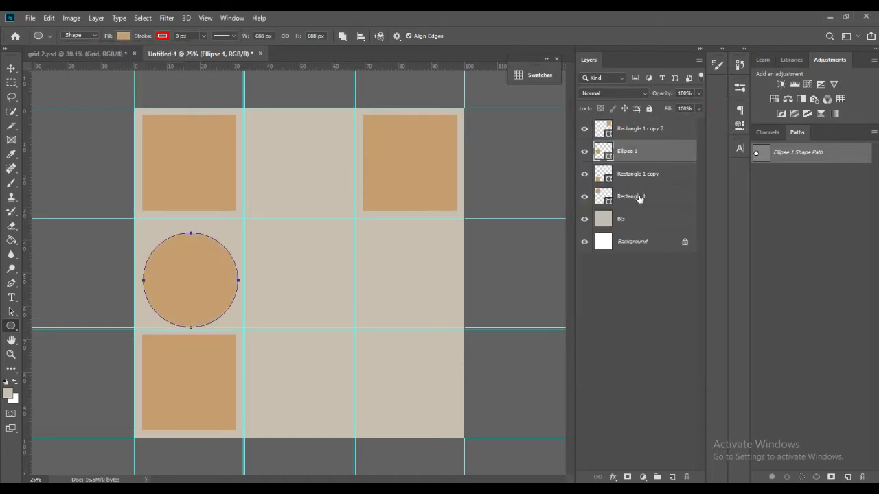
Horizontally centre the left-column shapes and nudge the circle up into its cell
{"action": "left_click", "coordinate": [637, 197], "text": "shift"}
{"action": "key", "text": "v"}
{"action": "left_click", "coordinate": [252, 39]}
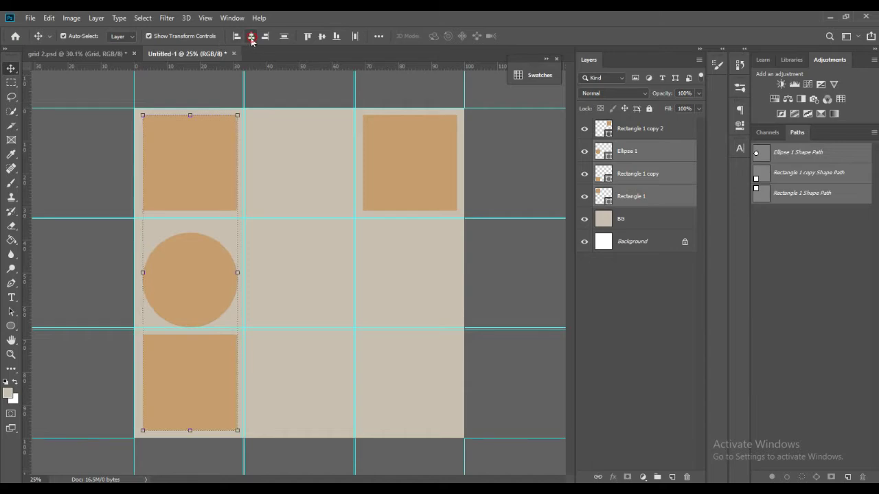
{"action": "left_click", "coordinate": [658, 306]}
{"action": "left_click", "coordinate": [627, 151]}
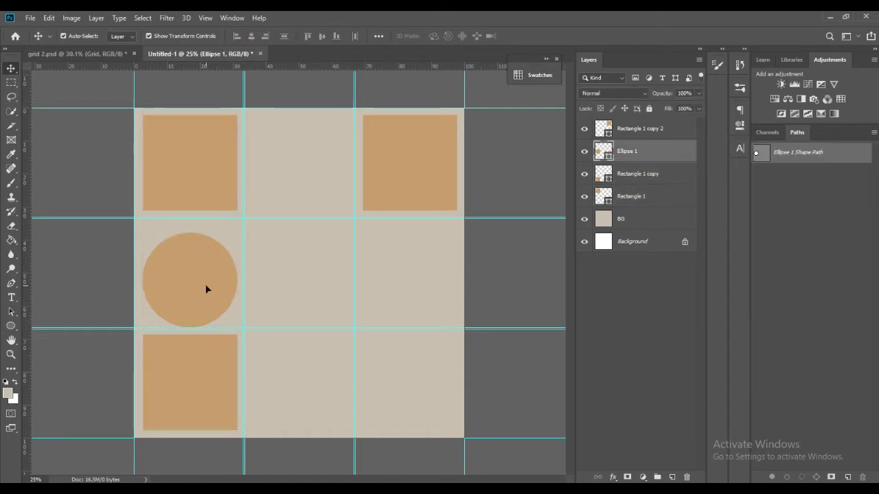
{"action": "left_click_drag", "start_coordinate": [206, 288], "coordinate": [206, 281]}
{"action": "left_click", "coordinate": [647, 263]}
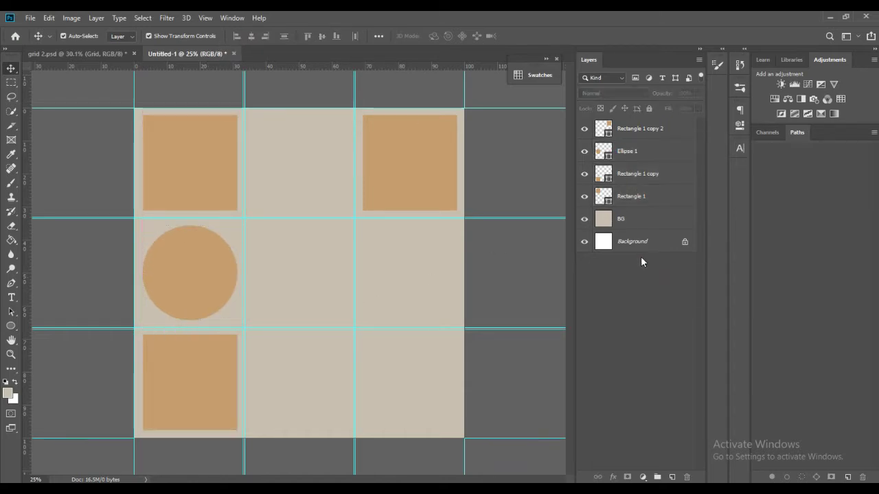
Re-centre the three left-column shapes horizontally, leaving Ellipse 1 selected
{"action": "left_click", "coordinate": [631, 203]}
{"action": "left_click", "coordinate": [626, 152], "text": "shift"}
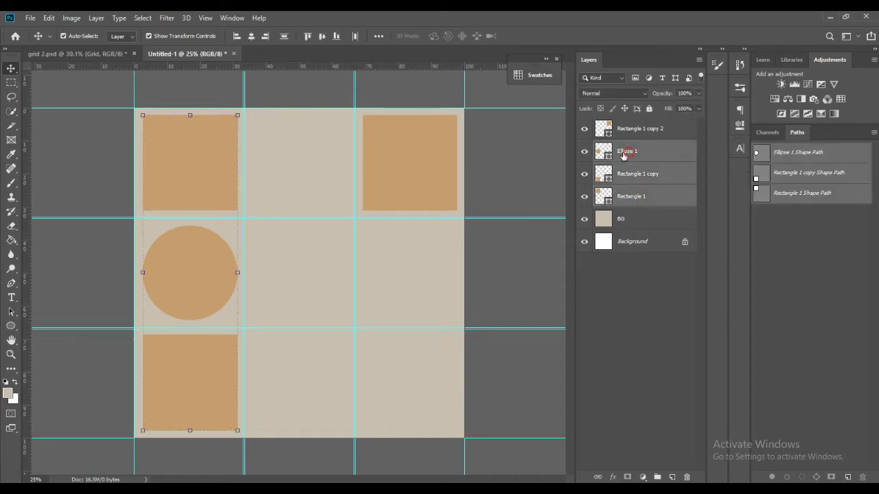
{"action": "left_click", "coordinate": [251, 36]}
{"action": "left_click", "coordinate": [612, 259]}
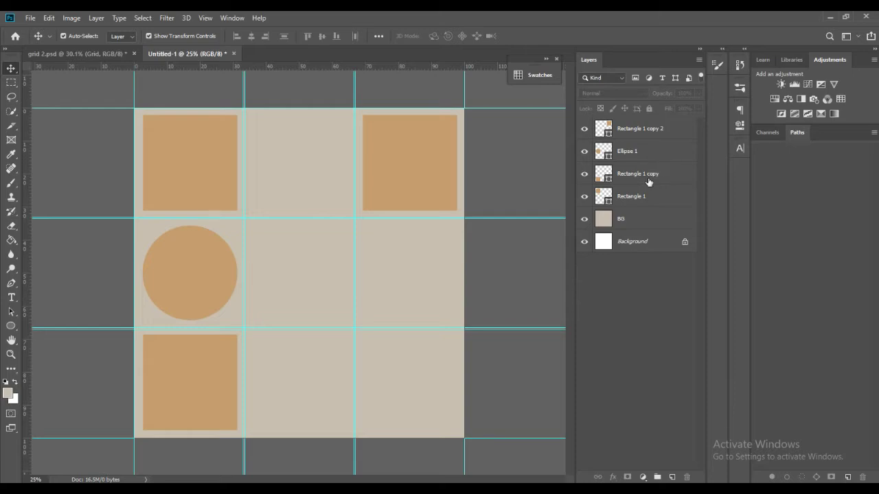
{"action": "left_click", "coordinate": [611, 152]}
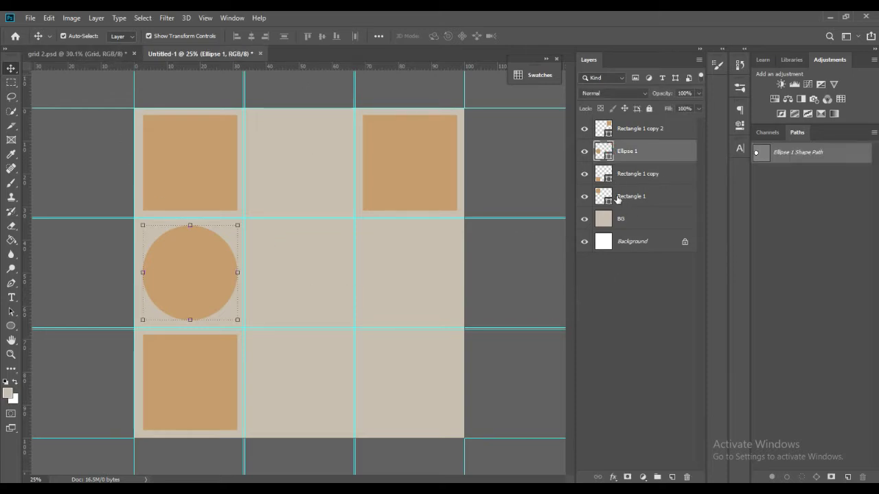
Add a vertical guide in the middle column and draw a large rectangle over the lower-right cells
{"action": "left_click", "coordinate": [601, 200]}
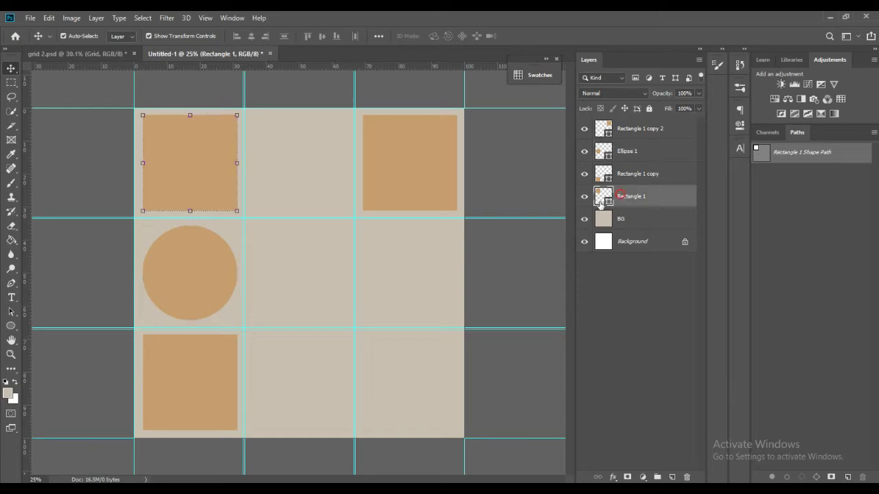
{"action": "left_click", "coordinate": [11, 327]}
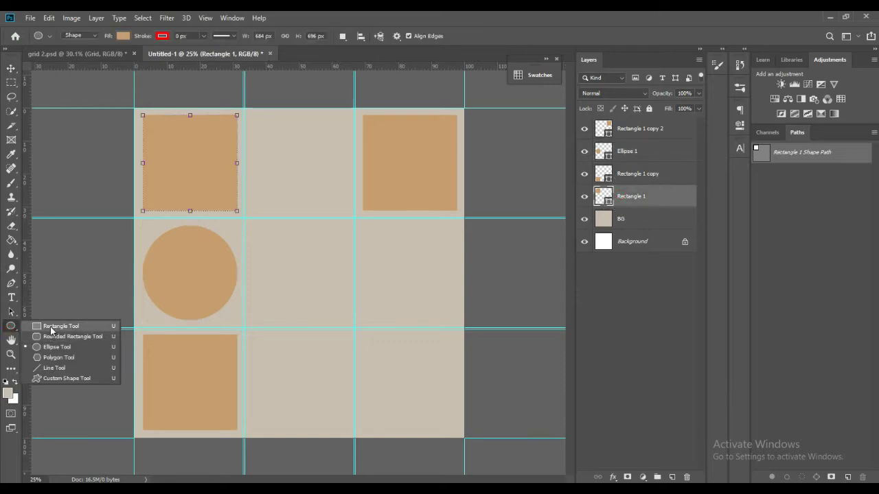
{"action": "left_click", "coordinate": [51, 331]}
{"action": "left_click_drag", "start_coordinate": [27, 300], "coordinate": [299, 307]}
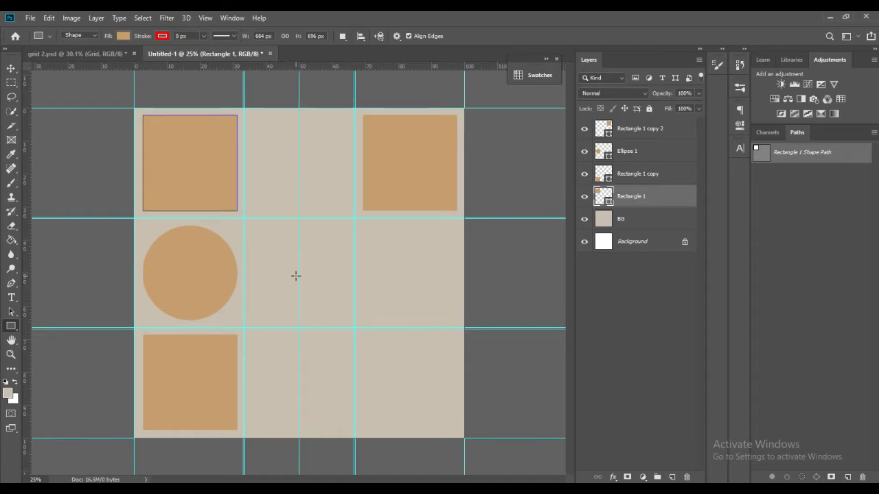
{"action": "left_click_drag", "start_coordinate": [299, 267], "coordinate": [458, 424]}
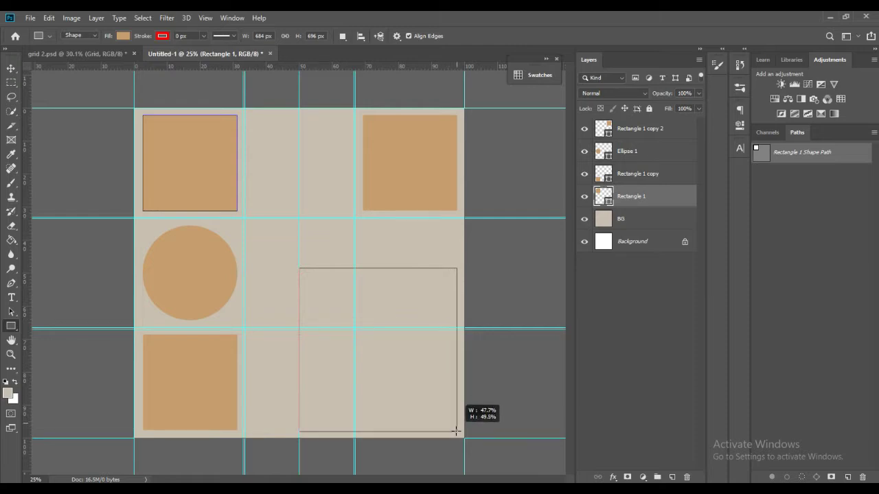
{"action": "left_click_drag", "start_coordinate": [458, 424], "coordinate": [458, 431]}
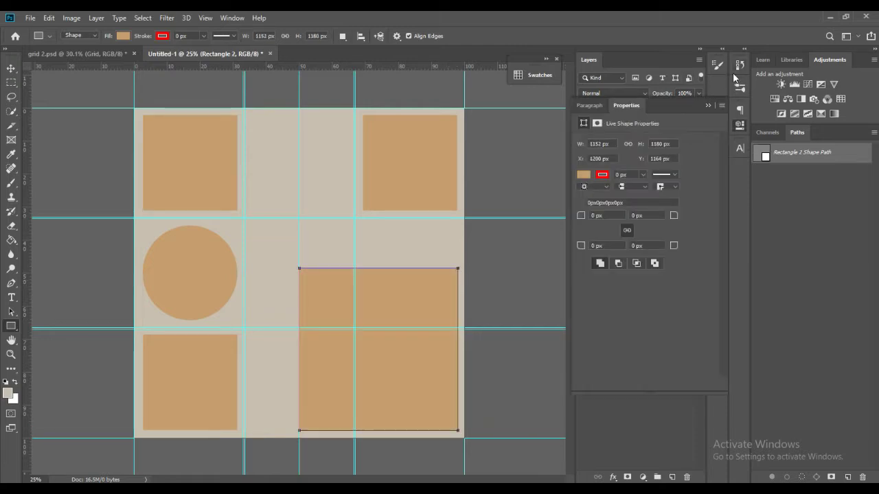
Move Rectangle 2 to the top and right-align it with Rectangle 1 copy 2
{"action": "left_click", "coordinate": [588, 59]}
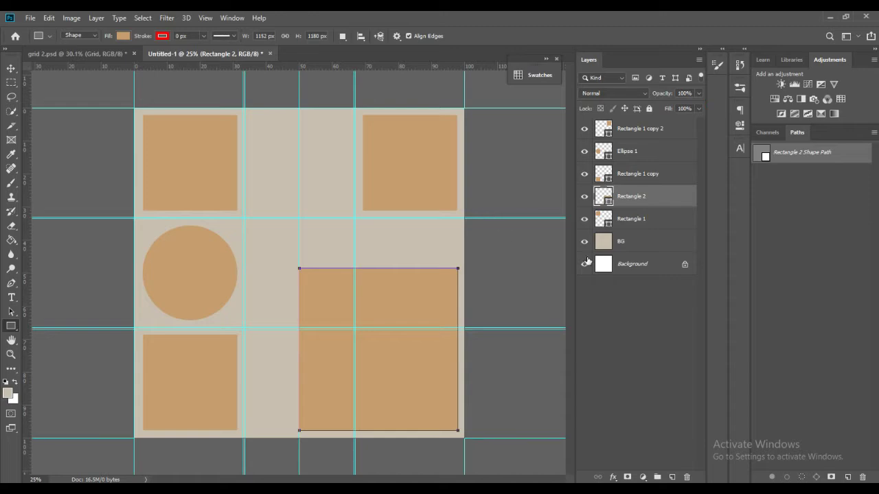
{"action": "left_click_drag", "start_coordinate": [621, 197], "coordinate": [621, 125]}
{"action": "left_click", "coordinate": [619, 333]}
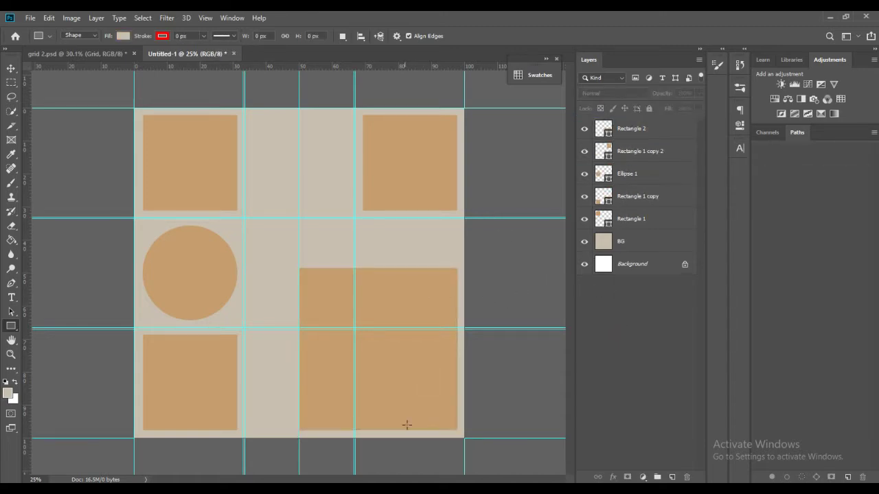
{"action": "left_click", "coordinate": [618, 129]}
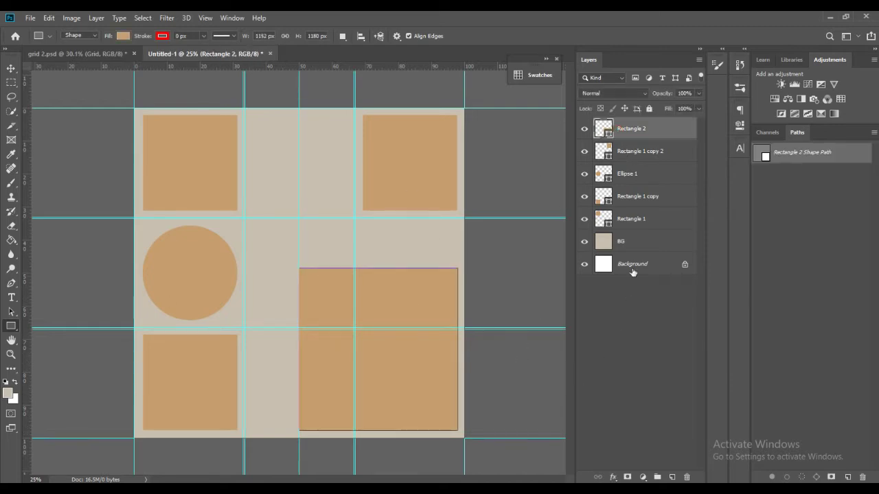
{"action": "left_click", "coordinate": [637, 151], "text": "shift"}
{"action": "key", "text": "v"}
{"action": "left_click", "coordinate": [264, 37]}
{"action": "left_click", "coordinate": [648, 362]}
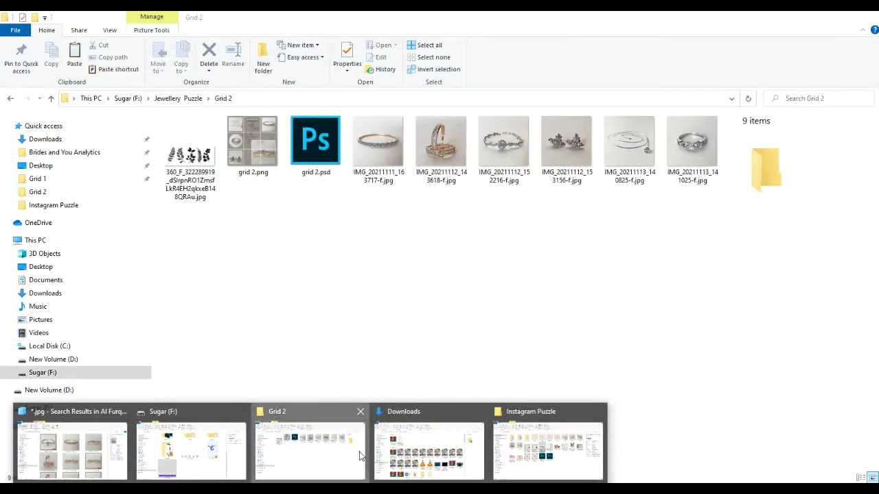
Place the bangle photo over the lower-right rectangle and clip it into Rectangle 2
{"action": "left_click", "coordinate": [309, 450]}
{"action": "mouse_move", "coordinate": [431, 151]}
{"action": "left_mouse_down"}
{"action": "mouse_move", "coordinate": [481, 472]}
{"action": "mouse_move", "coordinate": [368, 342]}
{"action": "left_mouse_up"}
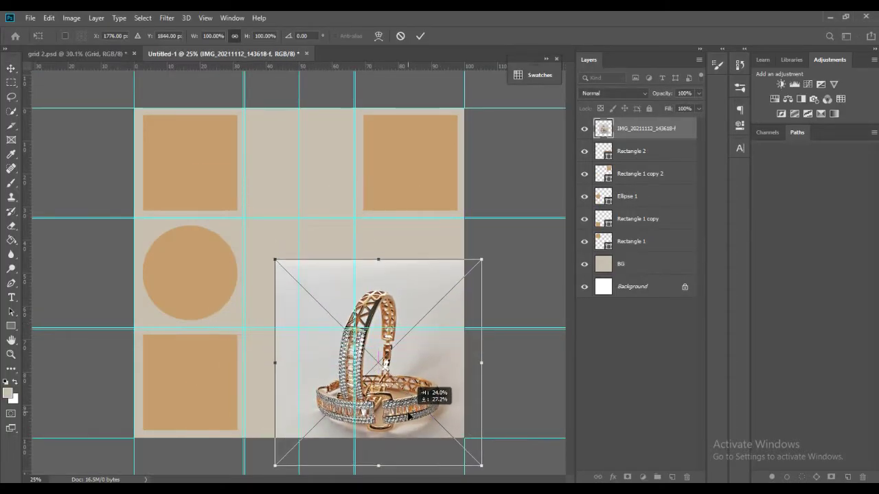
{"action": "left_click_drag", "start_coordinate": [330, 332], "coordinate": [410, 408]}
{"action": "left_click", "coordinate": [420, 36]}
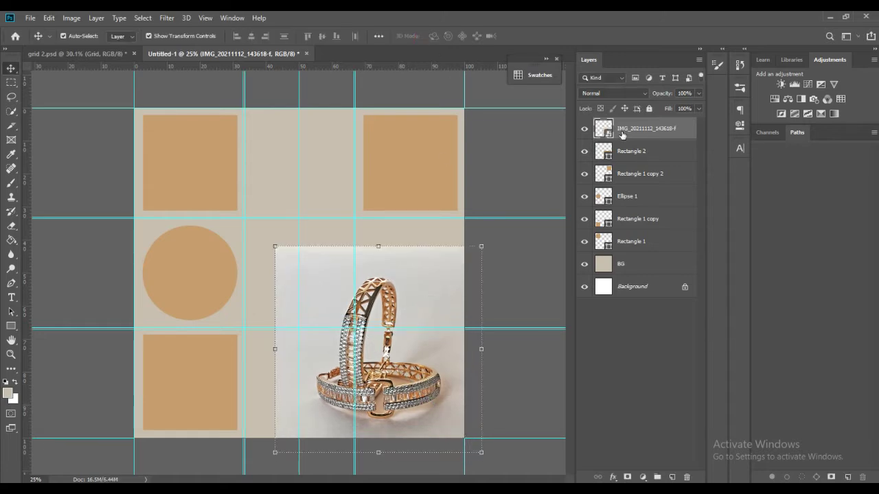
{"action": "left_click", "coordinate": [632, 139], "text": "alt"}
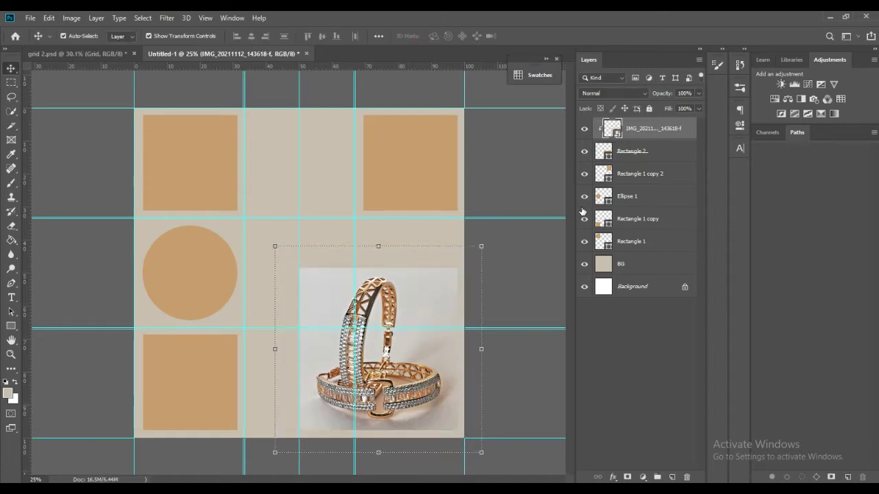
{"action": "left_click", "coordinate": [76, 53]}
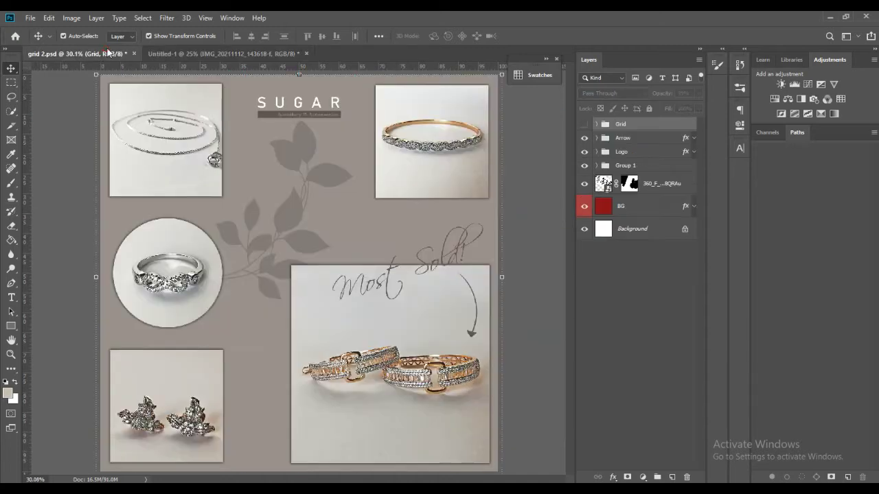
Sample the greyish taupe 9a918c from grid 2.psd as the foreground colour
{"action": "key", "text": "i"}
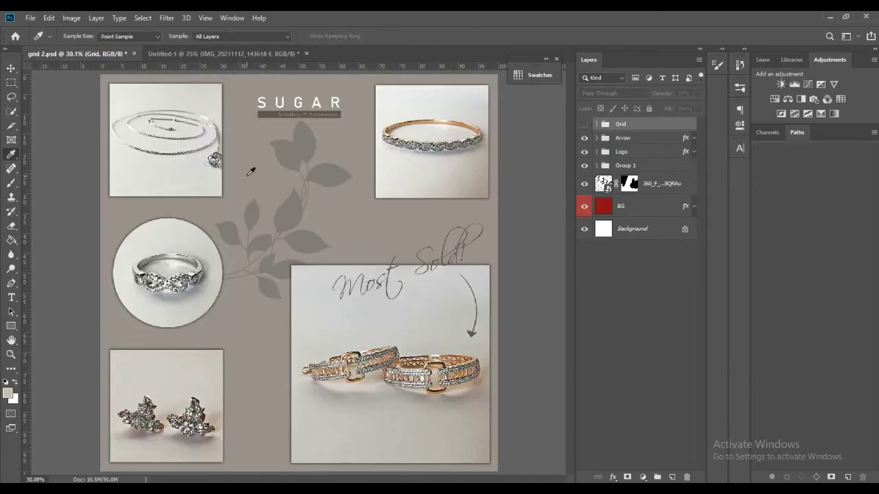
{"action": "left_click", "coordinate": [7, 395]}
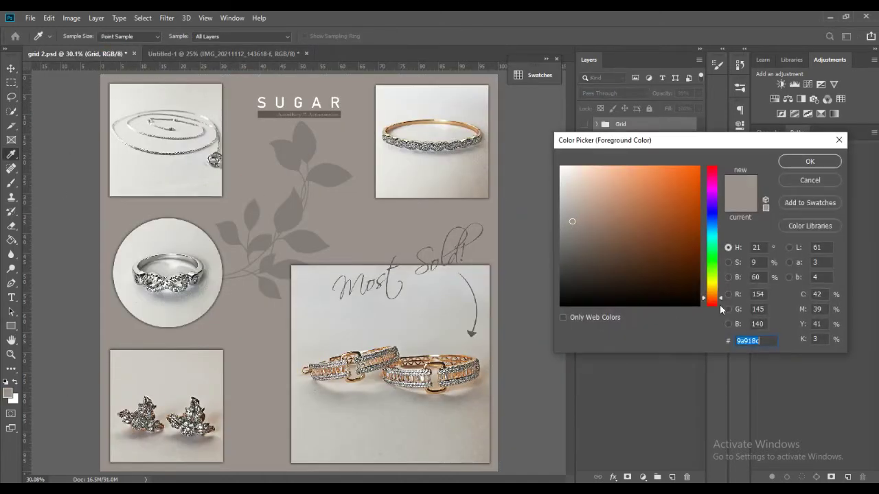
{"action": "left_click", "coordinate": [811, 163]}
{"action": "left_click", "coordinate": [237, 54]}
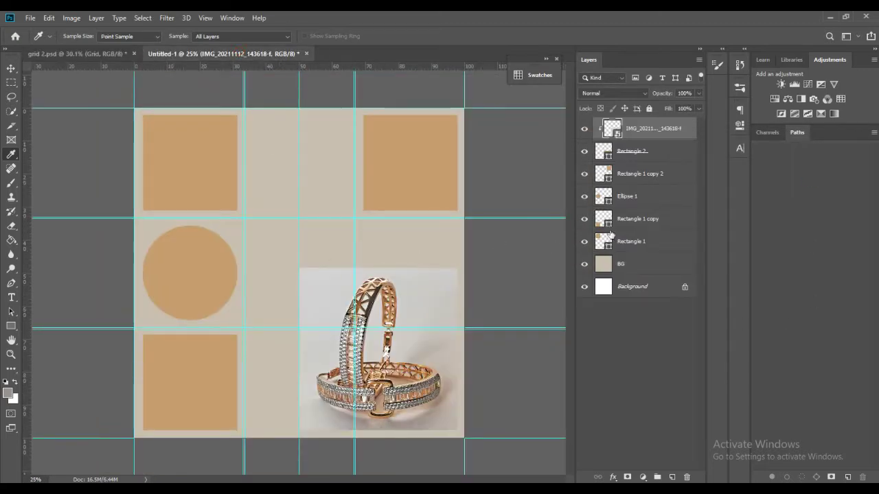
Paint Bucket the BG layer with taupe 9a918c and make all layers visible again
{"action": "left_click", "coordinate": [606, 267]}
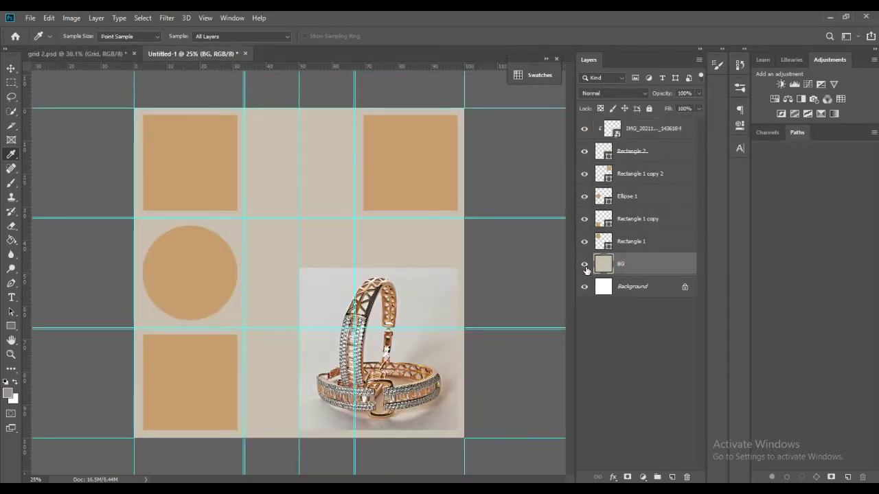
{"action": "left_click", "coordinate": [585, 266], "text": "alt"}
{"action": "left_click", "coordinate": [5, 395]}
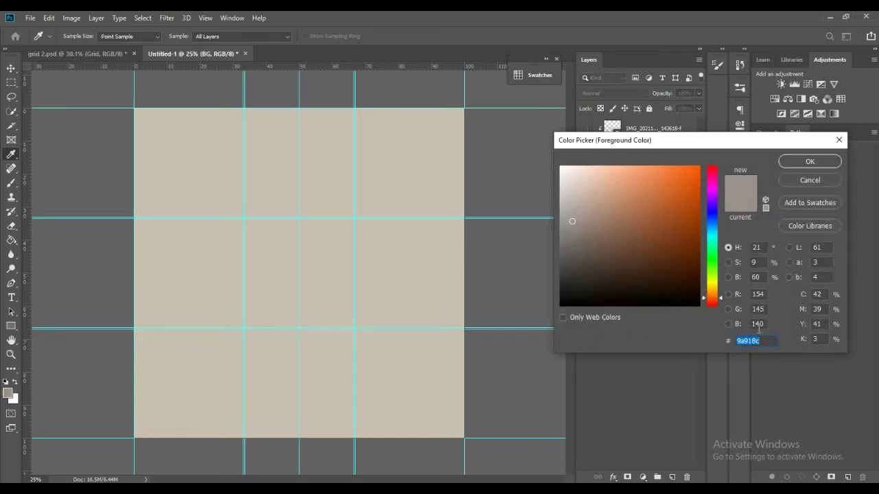
{"action": "left_click", "coordinate": [809, 162]}
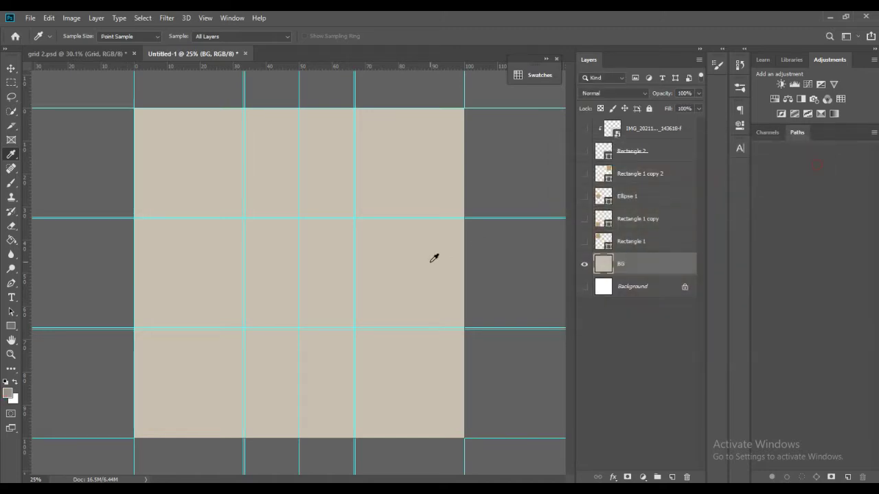
{"action": "key", "text": "g"}
{"action": "left_click", "coordinate": [427, 264]}
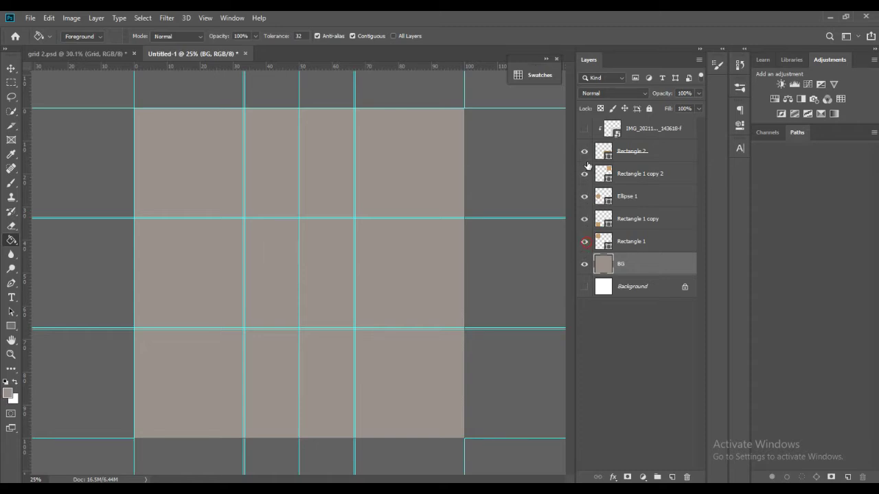
{"action": "left_click_drag", "start_coordinate": [586, 245], "coordinate": [586, 225]}
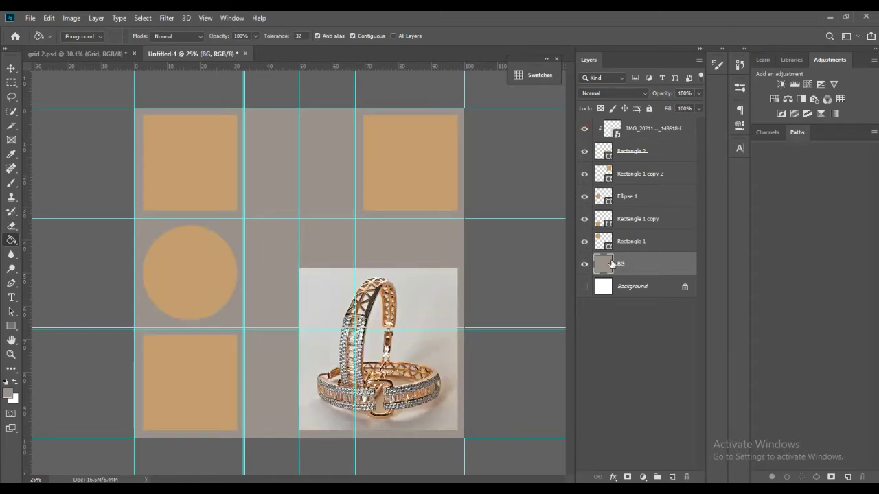
Give Rectangle 2 a Multiply drop shadow: opacity 42%, spread 5, size 27
{"action": "left_click", "coordinate": [627, 150]}
{"action": "right_click", "coordinate": [622, 152]}
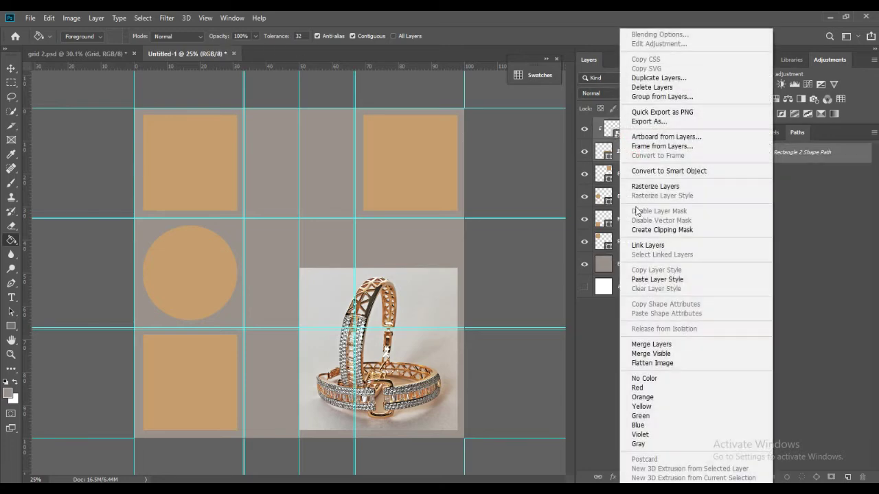
{"action": "right_click", "coordinate": [584, 131]}
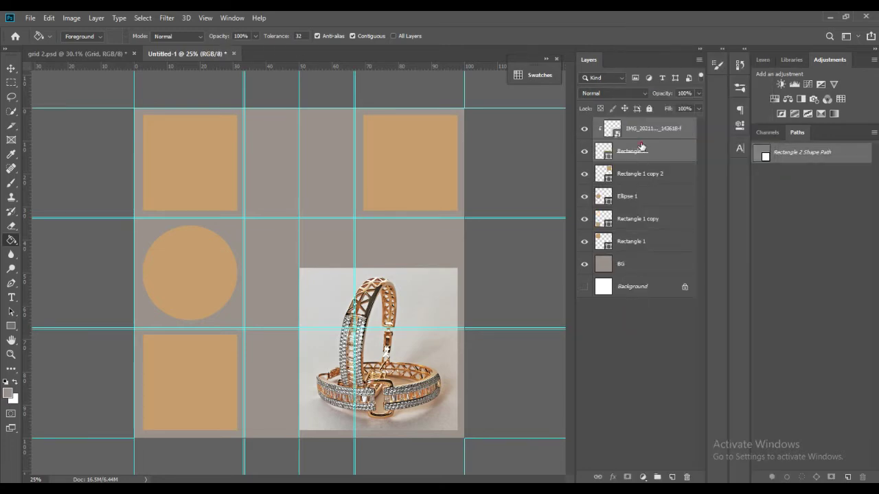
{"action": "left_click", "coordinate": [642, 147]}
{"action": "left_click", "coordinate": [612, 476]}
{"action": "left_click", "coordinate": [621, 471]}
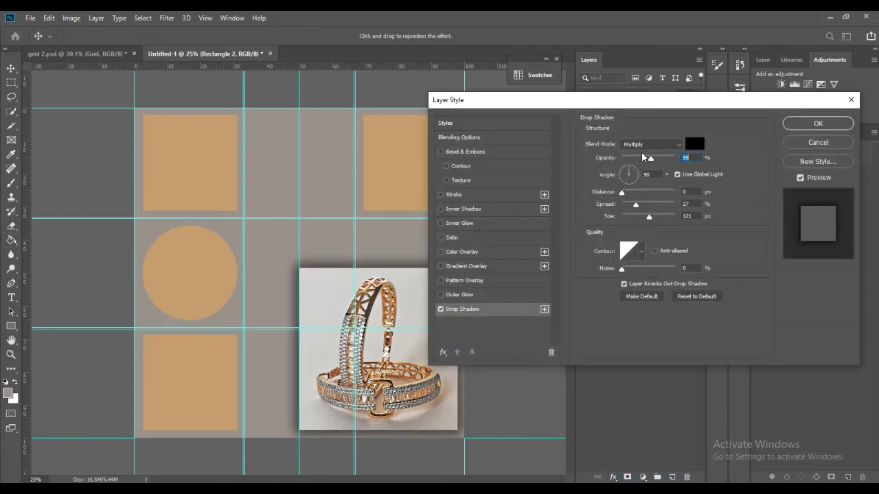
{"action": "left_click_drag", "start_coordinate": [642, 156], "coordinate": [644, 159]}
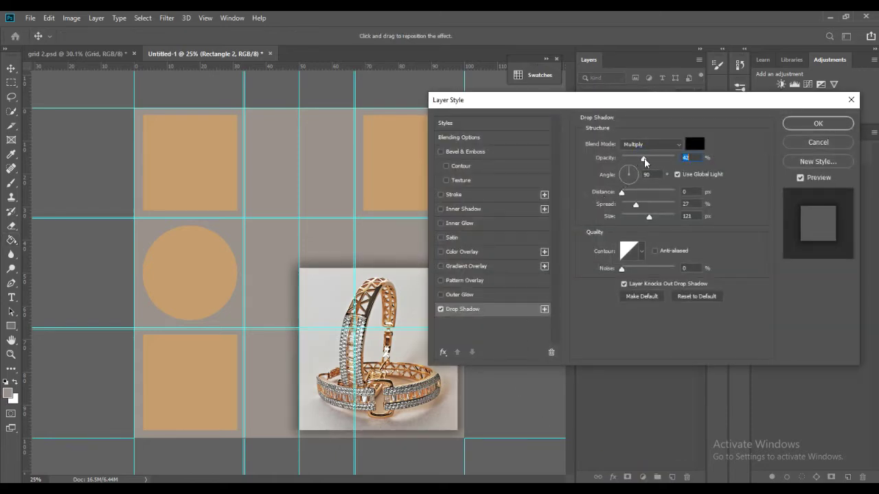
{"action": "left_click_drag", "start_coordinate": [636, 218], "coordinate": [627, 222]}
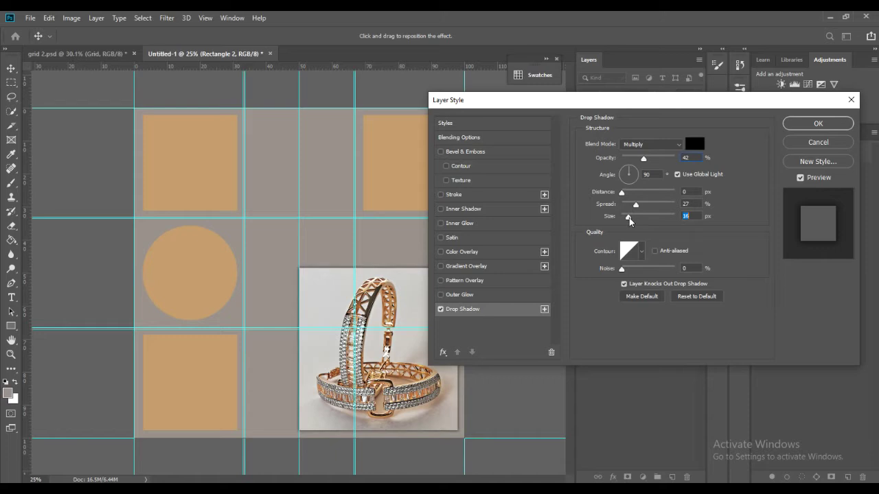
{"action": "left_click_drag", "start_coordinate": [626, 220], "coordinate": [625, 206]}
{"action": "left_click", "coordinate": [818, 124]}
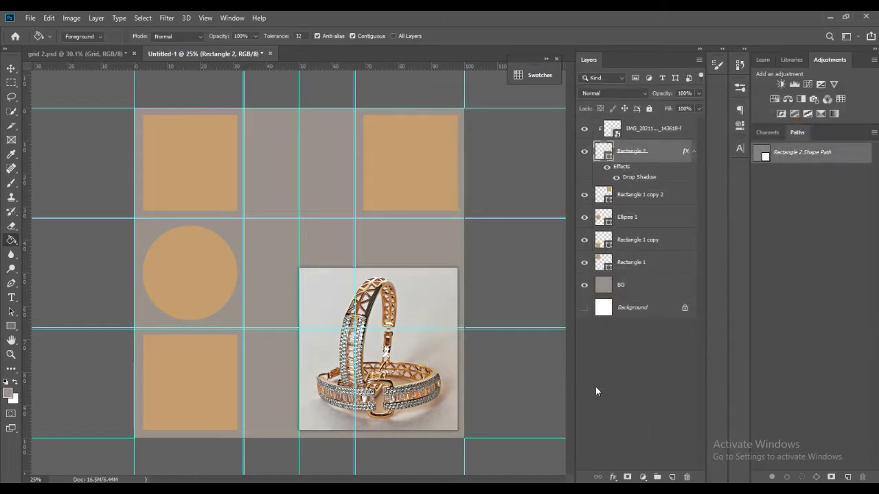
{"action": "left_click", "coordinate": [695, 152]}
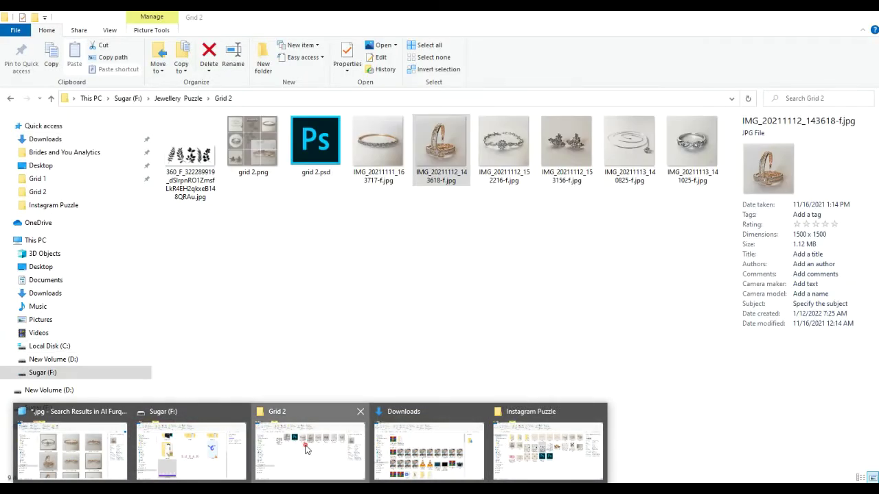
Select the five IMG jewellery JPGs in the Grid 2 folder and drag them onto the canvas
{"action": "left_click", "coordinate": [307, 450]}
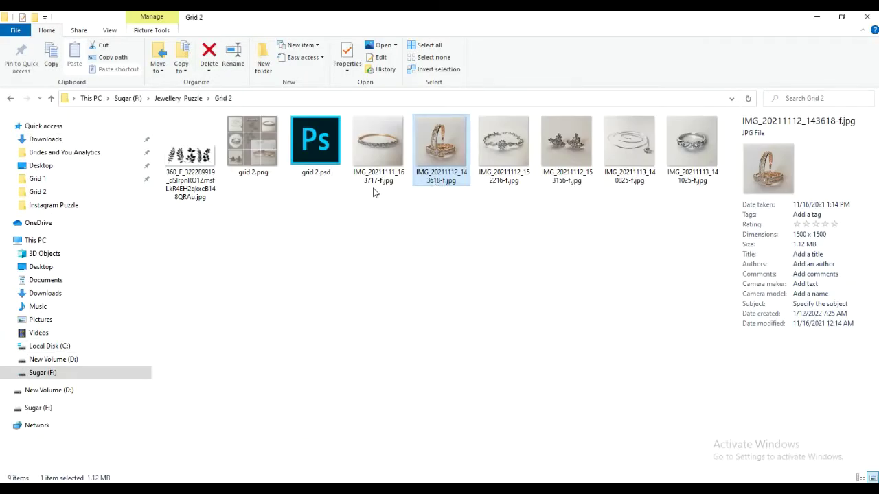
{"action": "left_click", "coordinate": [378, 145]}
{"action": "left_click", "coordinate": [504, 146], "text": "ctrl"}
{"action": "left_click", "coordinate": [690, 153], "text": "ctrl"}
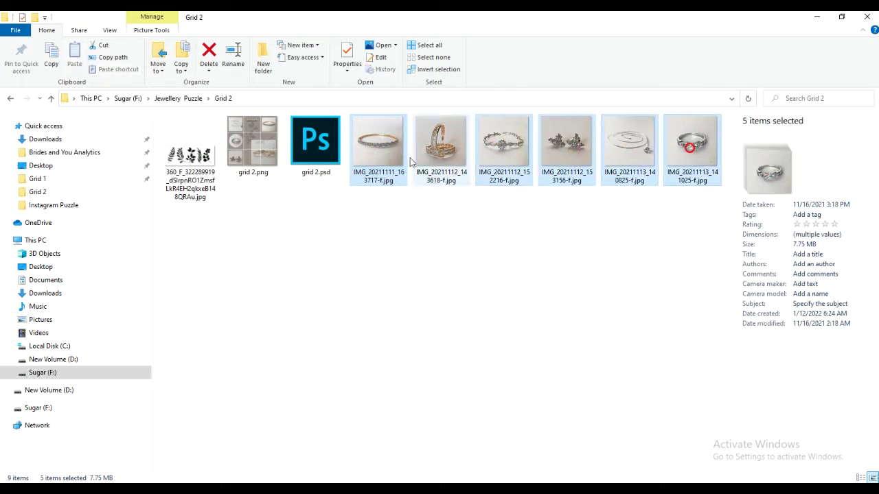
{"action": "mouse_move", "coordinate": [368, 153]}
{"action": "left_mouse_down"}
{"action": "mouse_move", "coordinate": [461, 481]}
{"action": "mouse_move", "coordinate": [410, 297]}
{"action": "left_mouse_up"}
Commit the five placed jewellery photos
{"action": "left_click", "coordinate": [422, 36]}
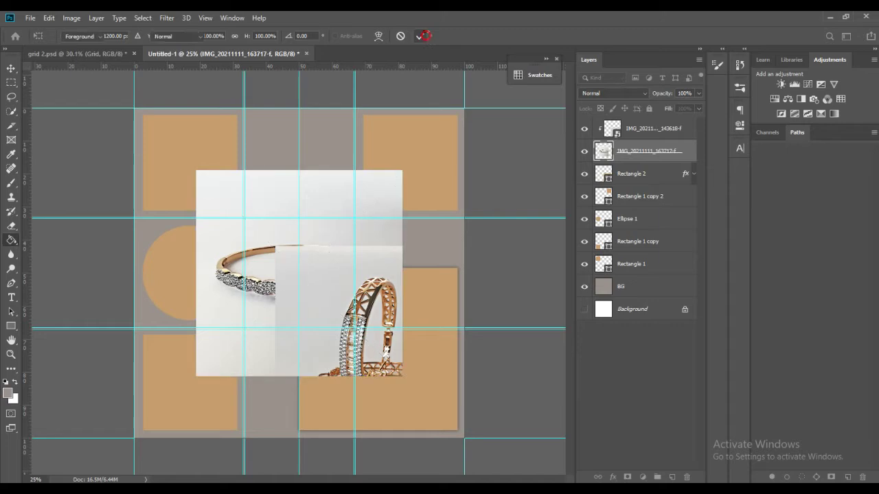
{"action": "left_click", "coordinate": [422, 36]}
{"action": "left_click", "coordinate": [424, 36]}
{"action": "left_click", "coordinate": [425, 36]}
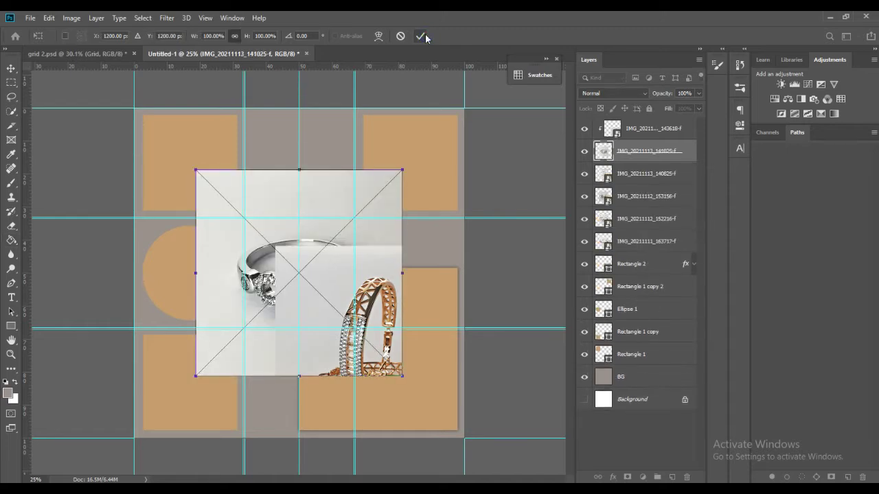
{"action": "left_click", "coordinate": [425, 36]}
Move the new photo layers above 143618, hide them, and clip the bracelet photo to Rectangle 2
{"action": "left_click", "coordinate": [638, 241]}
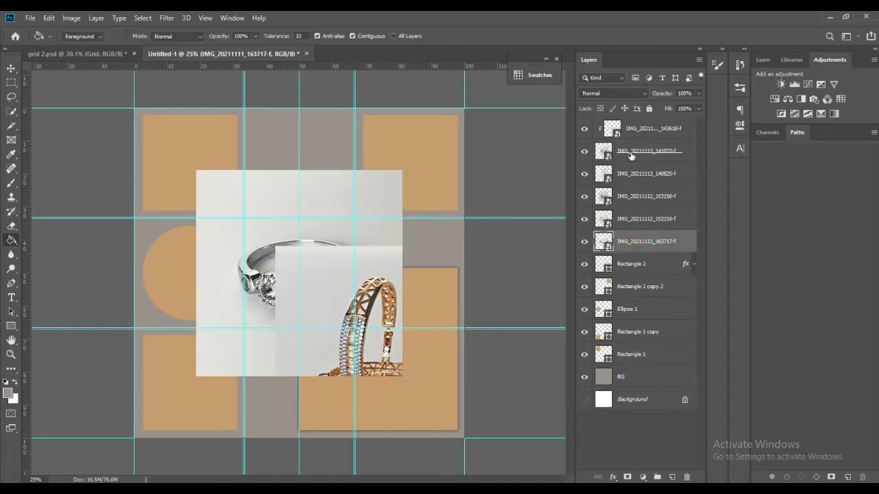
{"action": "left_click", "coordinate": [631, 155], "text": "shift"}
{"action": "left_click_drag", "start_coordinate": [630, 155], "coordinate": [622, 124]}
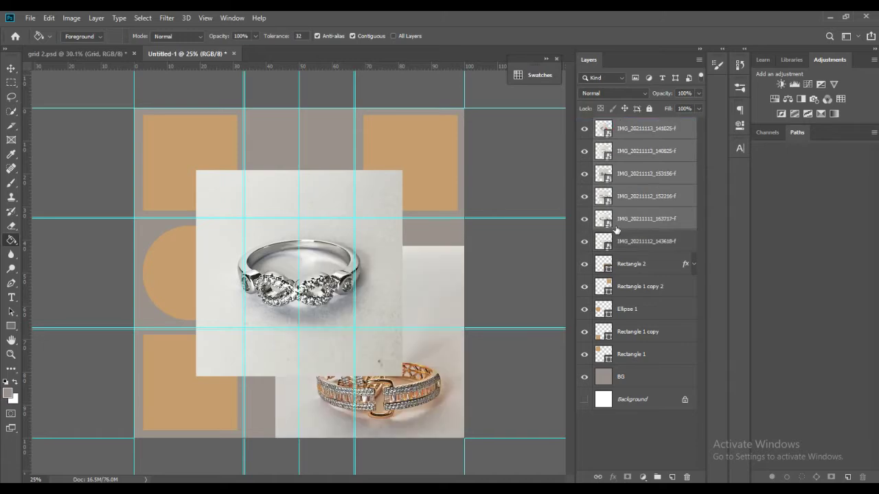
{"action": "left_click_drag", "start_coordinate": [584, 132], "coordinate": [624, 259]}
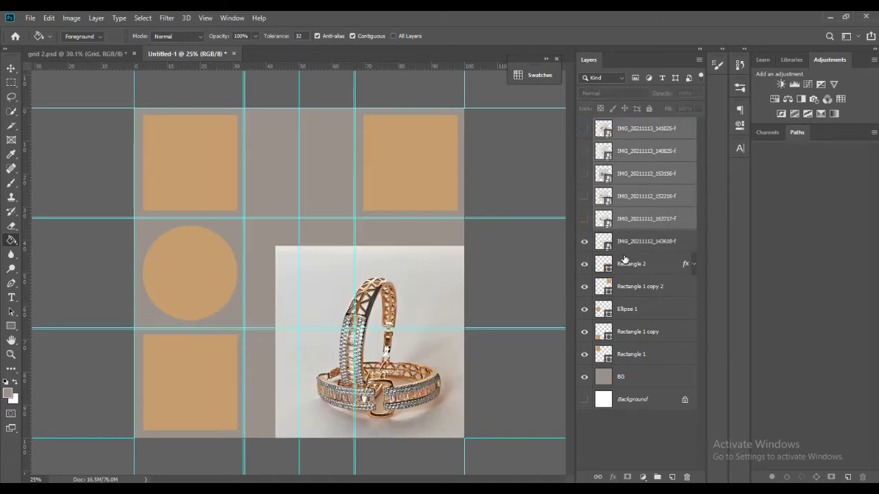
{"action": "left_click", "coordinate": [632, 252], "text": "alt"}
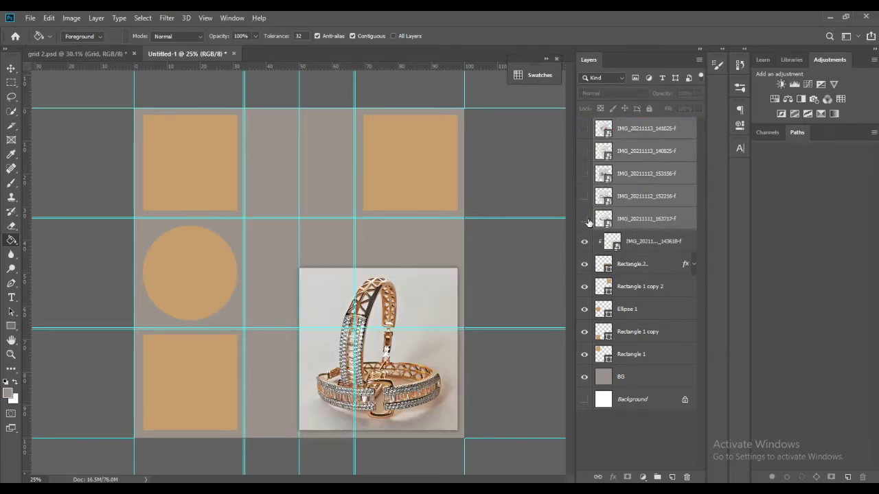
Scale the bangle photo to about 52% in the top-right cell and clip it to Rectangle 1 copy 2
{"action": "left_click", "coordinate": [584, 220]}
{"action": "left_click", "coordinate": [606, 219]}
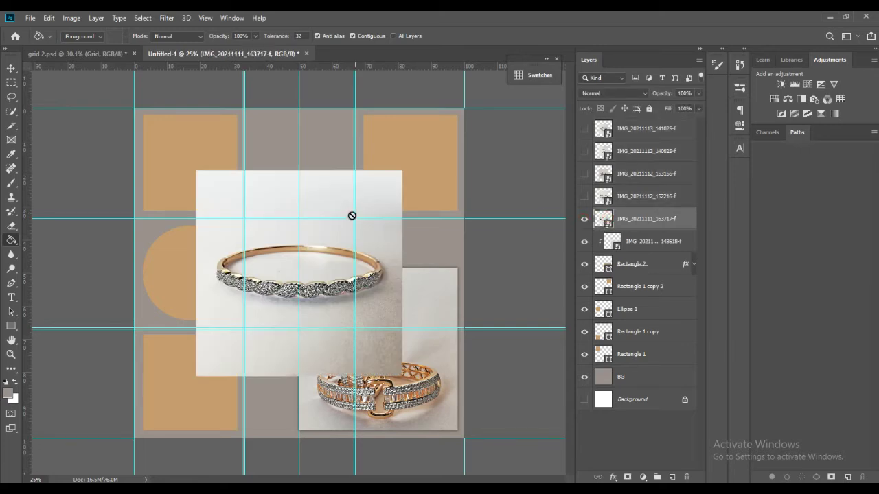
{"action": "key", "text": "v"}
{"action": "left_click_drag", "start_coordinate": [336, 265], "coordinate": [438, 204]}
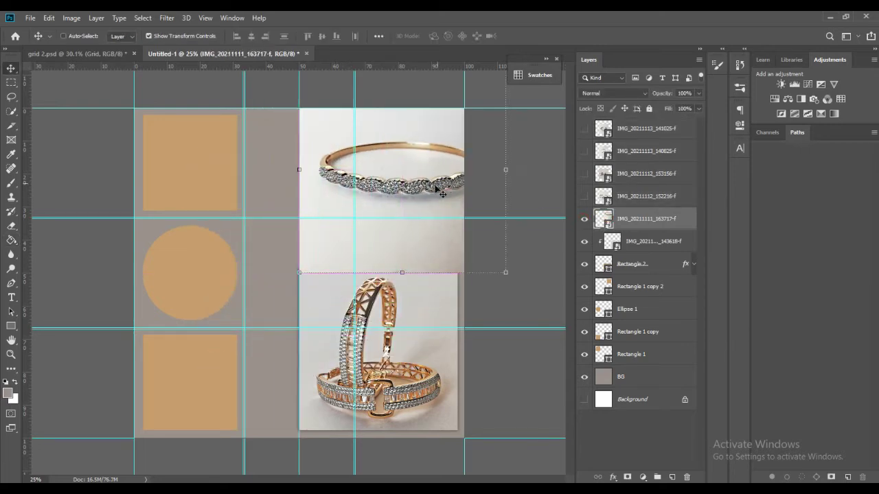
{"action": "key", "text": "ctrl+t"}
{"action": "left_click_drag", "start_coordinate": [300, 272], "coordinate": [355, 225]}
{"action": "left_click_drag", "start_coordinate": [412, 165], "coordinate": [367, 215]}
{"action": "left_click_drag", "start_coordinate": [413, 191], "coordinate": [403, 187]}
{"action": "left_click", "coordinate": [420, 36]}
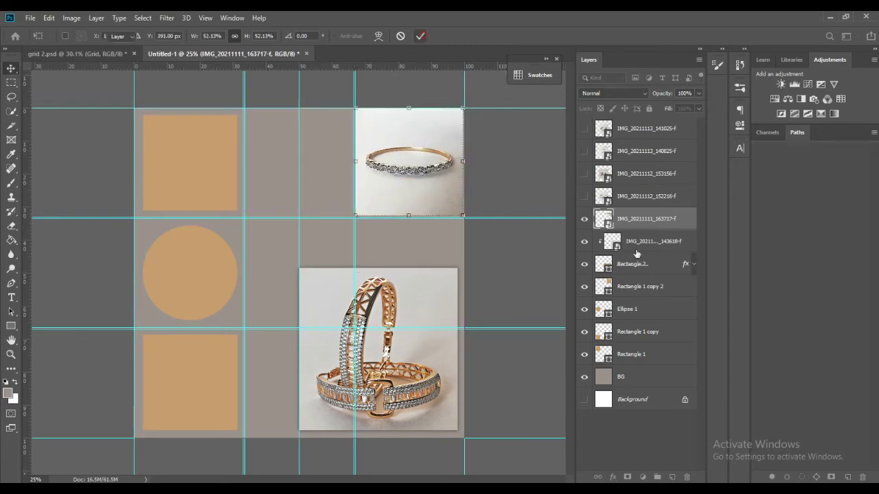
{"action": "left_click_drag", "start_coordinate": [607, 221], "coordinate": [638, 280]}
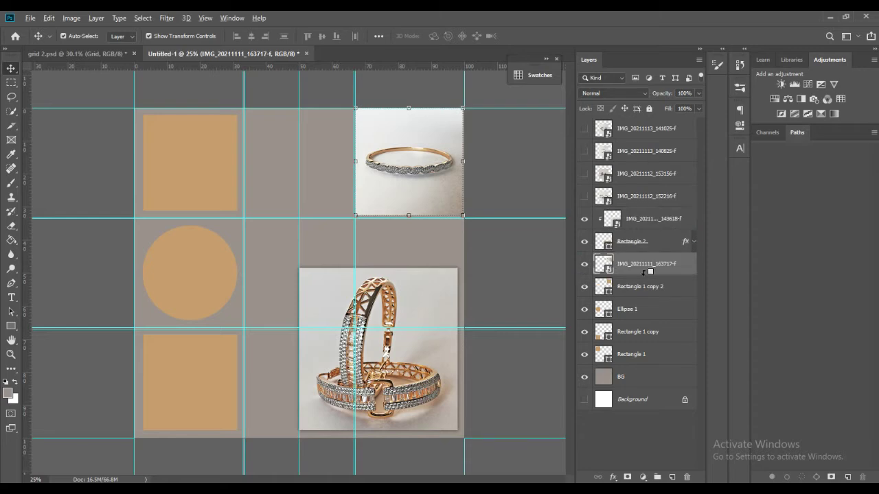
{"action": "left_click", "coordinate": [646, 274], "text": "alt"}
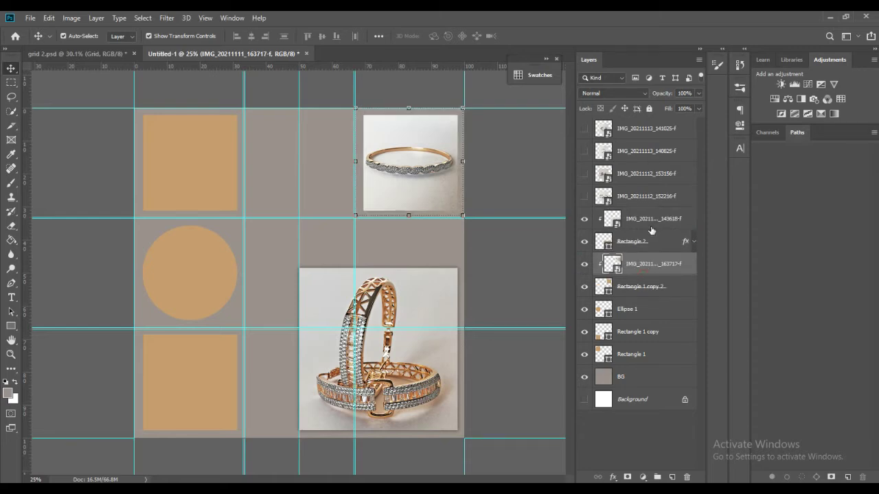
Label the bracelet and Rectangle 2 layers red, and the bangle and Rectangle 1 copy 2 orange
{"action": "left_click", "coordinate": [643, 222]}
{"action": "left_click", "coordinate": [632, 241], "text": "shift"}
{"action": "right_click", "coordinate": [584, 233]}
{"action": "left_click", "coordinate": [596, 278]}
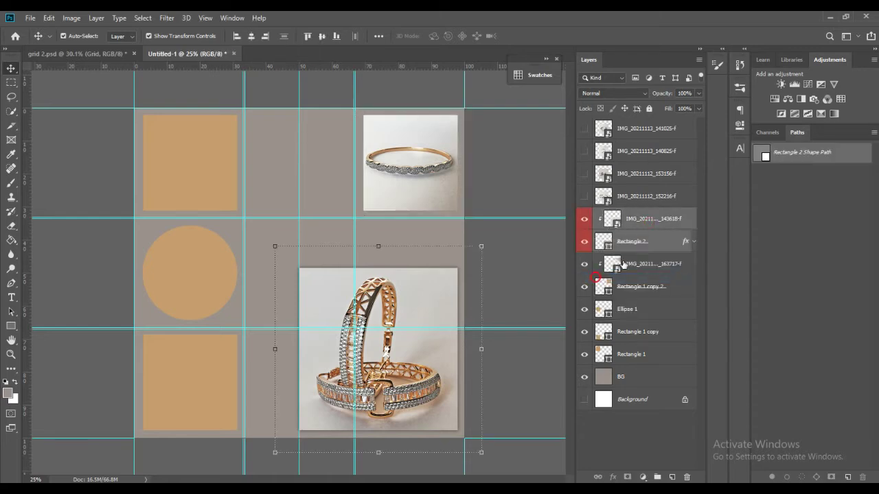
{"action": "left_click", "coordinate": [623, 265]}
{"action": "left_click", "coordinate": [635, 286], "text": "shift"}
{"action": "right_click", "coordinate": [589, 283]}
{"action": "left_click", "coordinate": [608, 332]}
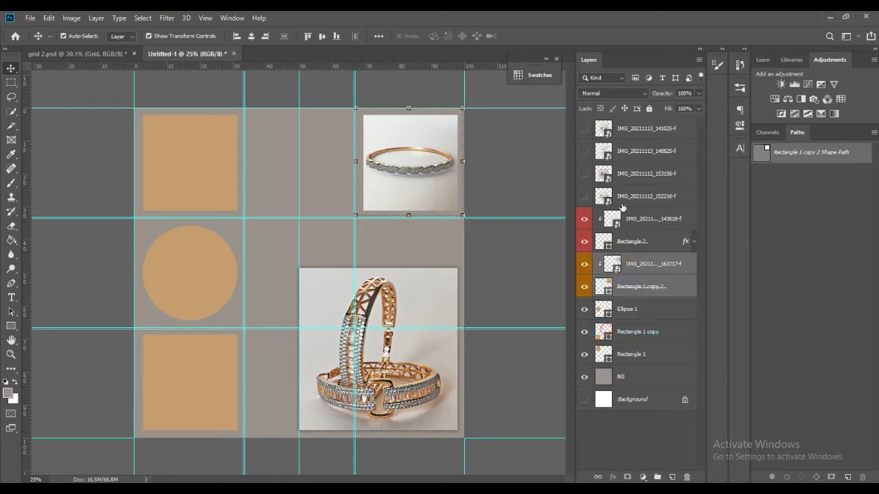
Show the earrings photo and resize it to fill the bottom-left square
{"action": "left_click", "coordinate": [585, 197]}
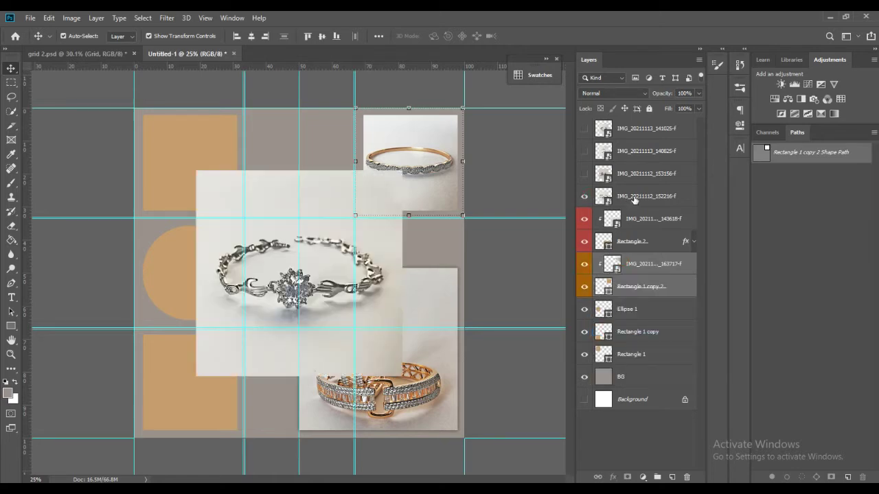
{"action": "left_click", "coordinate": [585, 196]}
{"action": "left_click", "coordinate": [585, 174]}
{"action": "left_click", "coordinate": [630, 177]}
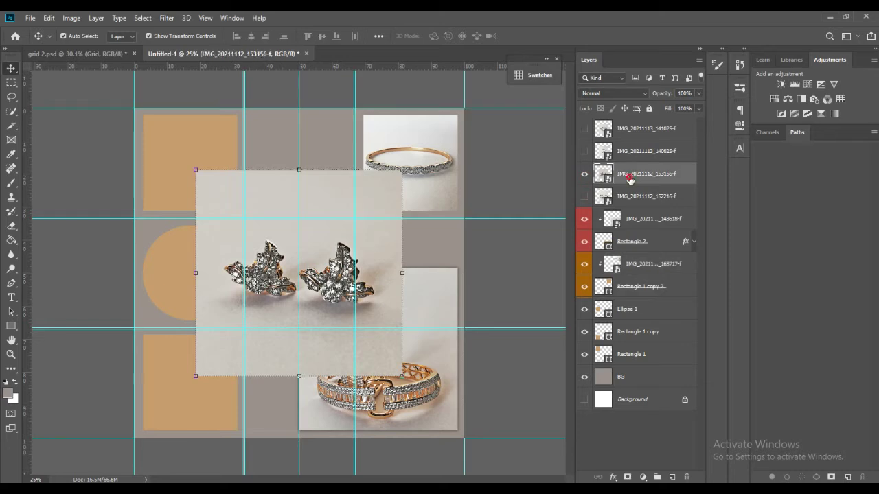
{"action": "left_click_drag", "start_coordinate": [390, 276], "coordinate": [293, 445]}
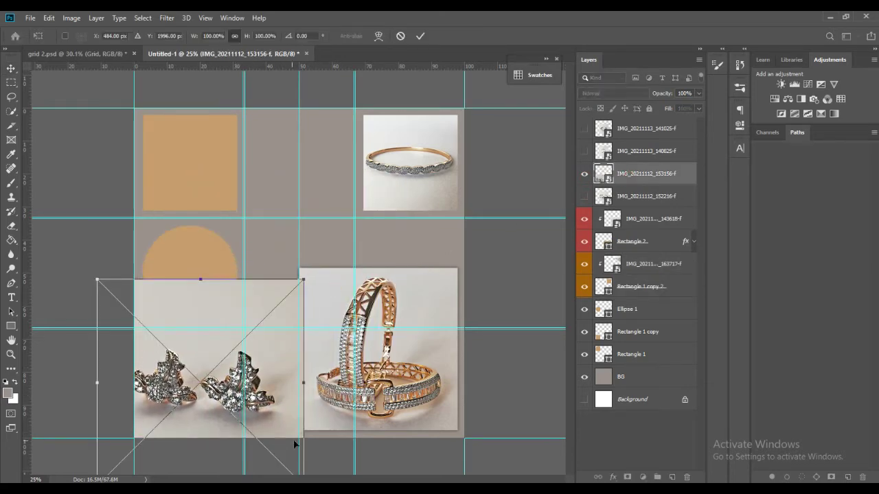
{"action": "mouse_move", "coordinate": [317, 275]}
{"action": "left_mouse_down"}
{"action": "mouse_move", "coordinate": [183, 394]}
{"action": "mouse_move", "coordinate": [210, 367]}
{"action": "left_mouse_up"}
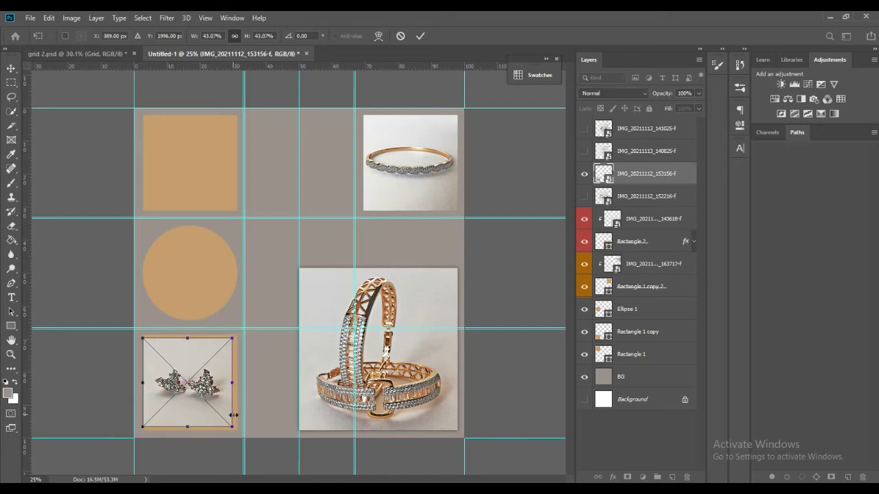
{"action": "left_click_drag", "start_coordinate": [235, 430], "coordinate": [245, 441]}
{"action": "left_click_drag", "start_coordinate": [213, 418], "coordinate": [206, 409]}
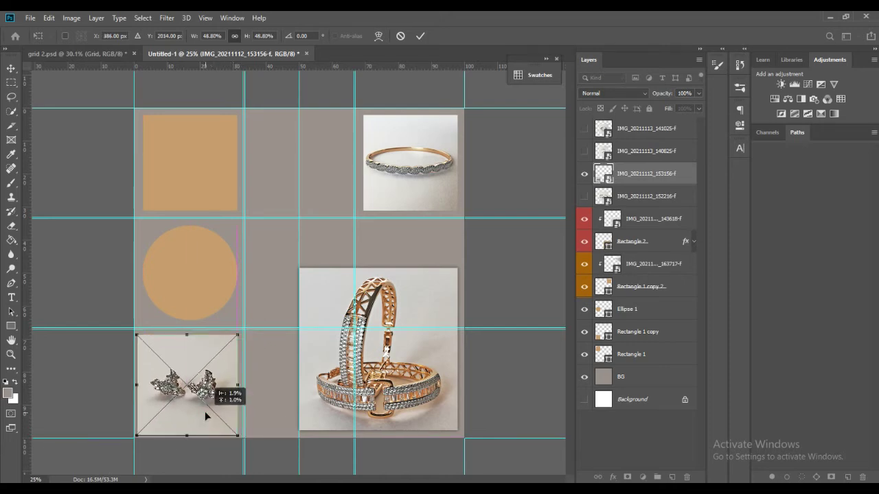
{"action": "left_click", "coordinate": [420, 36]}
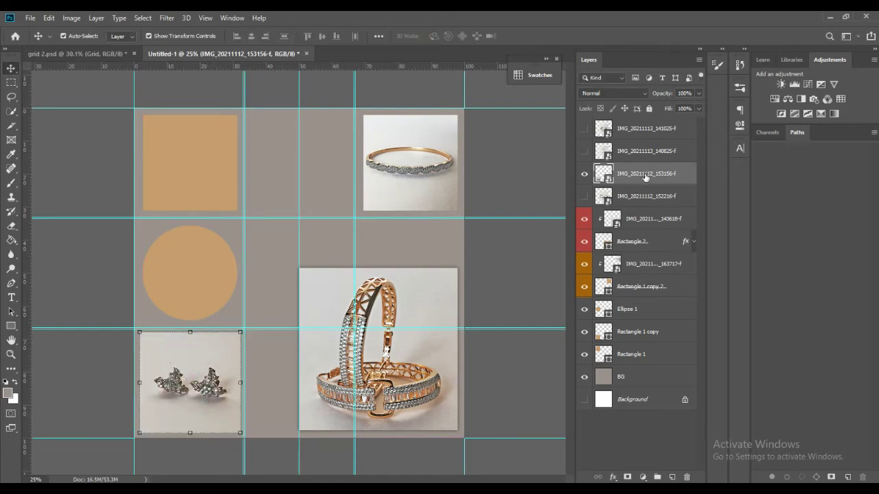
Clip the earrings photo into the bottom-left square and label both layers red
{"action": "left_click_drag", "start_coordinate": [645, 177], "coordinate": [661, 329]}
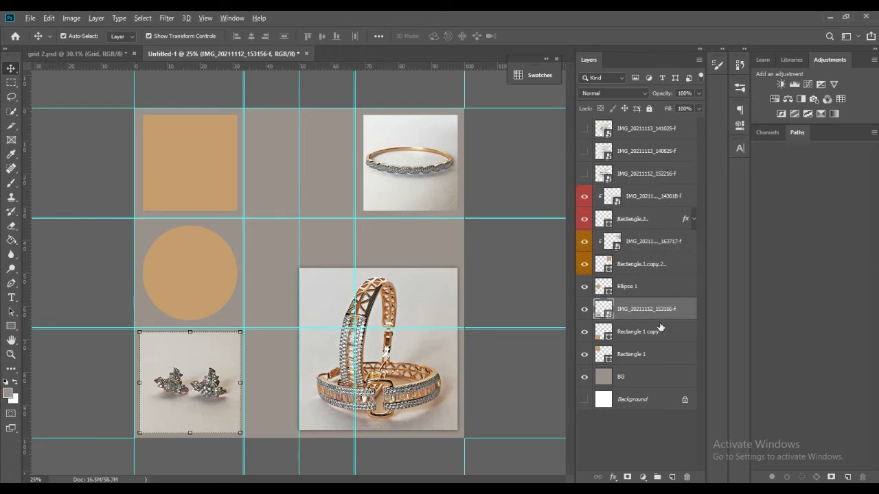
{"action": "left_click", "coordinate": [661, 317], "text": "alt"}
{"action": "left_click", "coordinate": [668, 330]}
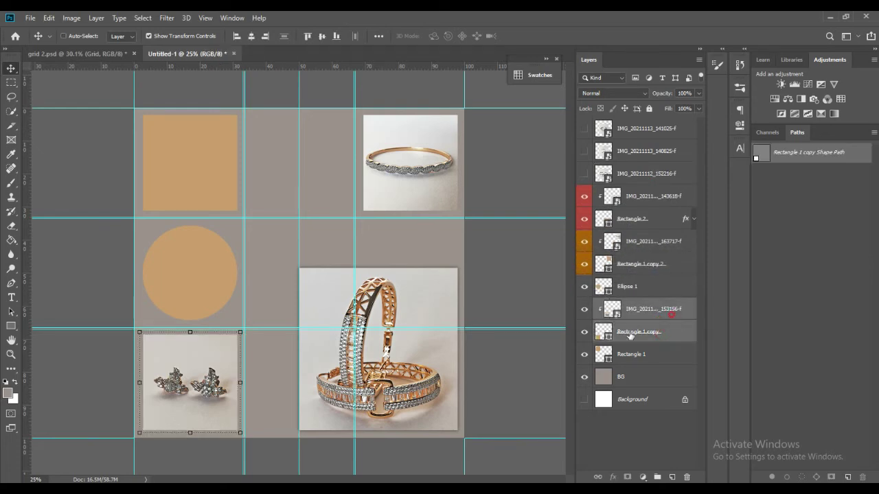
{"action": "right_click", "coordinate": [585, 332]}
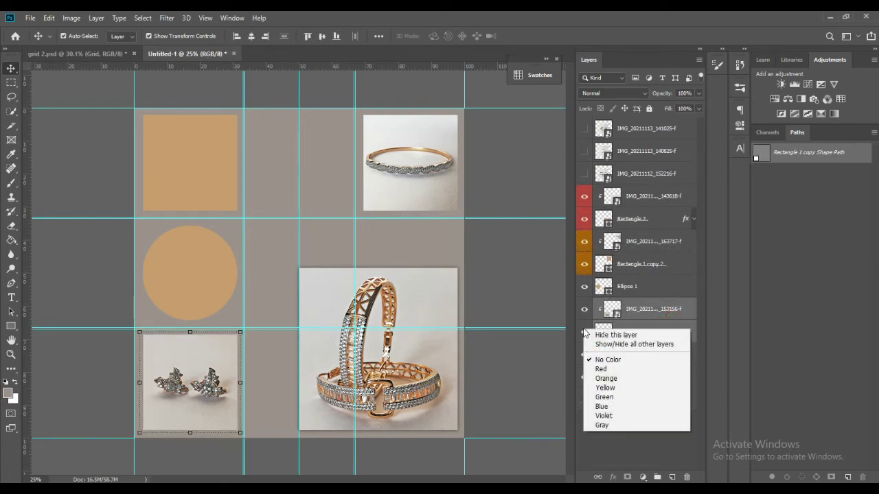
{"action": "left_click", "coordinate": [610, 372]}
Place the ring photo above the circle layer and scale it to fit the circle
{"action": "left_click", "coordinate": [584, 151]}
{"action": "left_click", "coordinate": [585, 150]}
{"action": "left_click", "coordinate": [584, 129]}
{"action": "left_click_drag", "start_coordinate": [637, 135], "coordinate": [646, 277]}
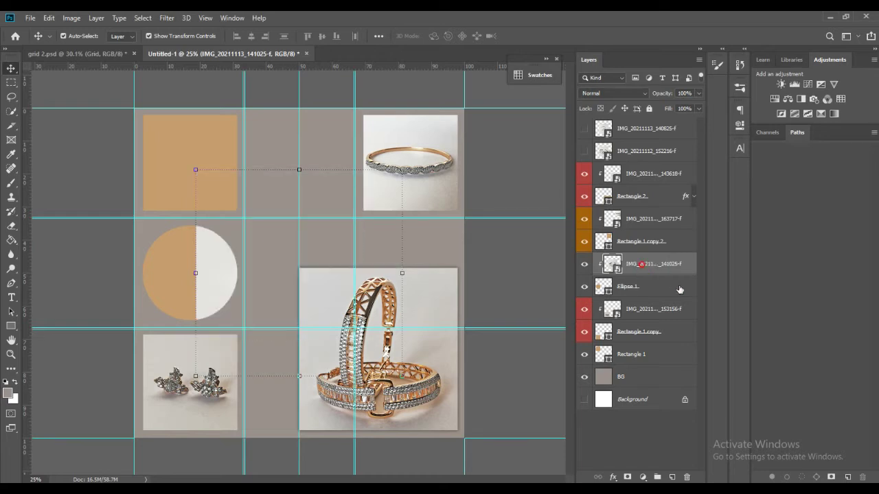
{"action": "left_click_drag", "start_coordinate": [211, 284], "coordinate": [123, 269]}
{"action": "key", "text": "ctrl+t"}
{"action": "left_click_drag", "start_coordinate": [298, 159], "coordinate": [197, 264]}
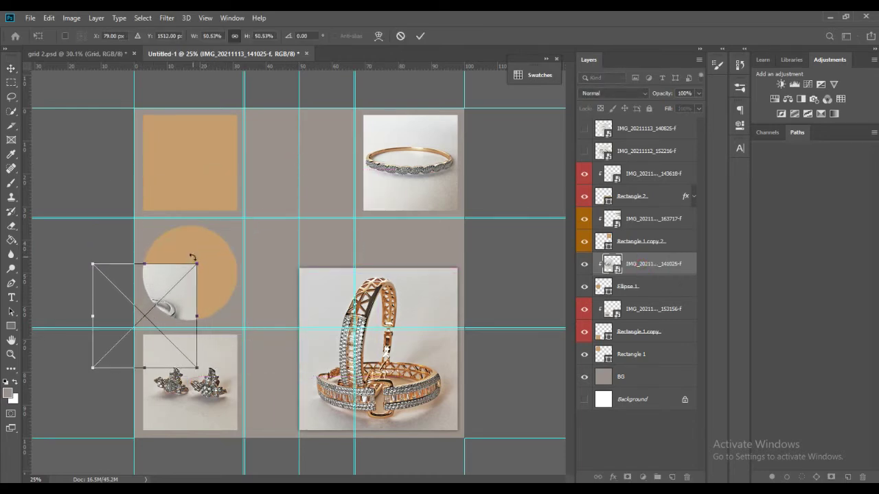
{"action": "left_click_drag", "start_coordinate": [172, 315], "coordinate": [213, 274]}
{"action": "left_click", "coordinate": [421, 36]}
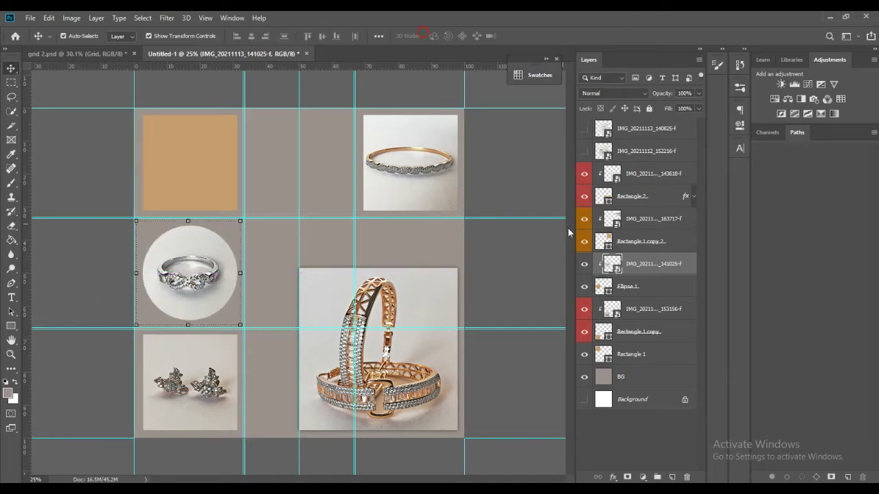
Label the ring and circle layers orange and move them down the stack
{"action": "left_click", "coordinate": [664, 291], "text": "shift"}
{"action": "right_click", "coordinate": [584, 265]}
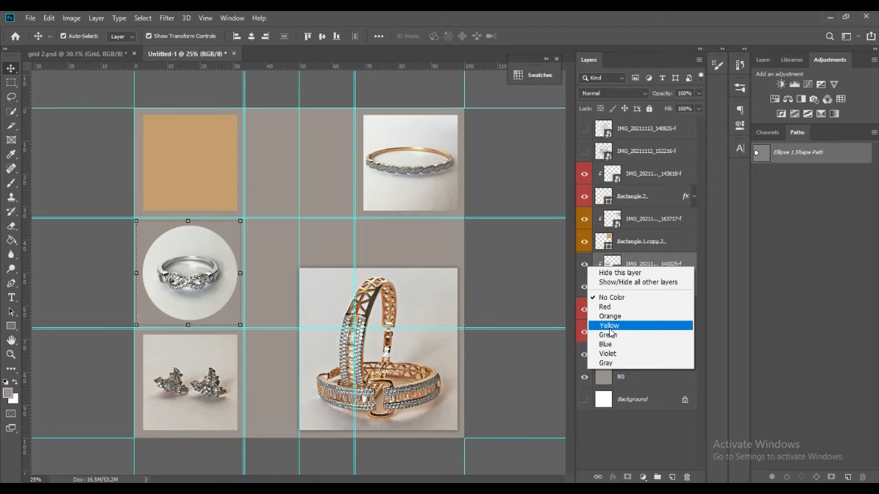
{"action": "left_click", "coordinate": [621, 330]}
{"action": "right_click", "coordinate": [587, 288]}
{"action": "left_click", "coordinate": [618, 341]}
{"action": "left_click_drag", "start_coordinate": [622, 287], "coordinate": [629, 326]}
Clip the silver bracelet photo into the top-left square
{"action": "left_click", "coordinate": [625, 354]}
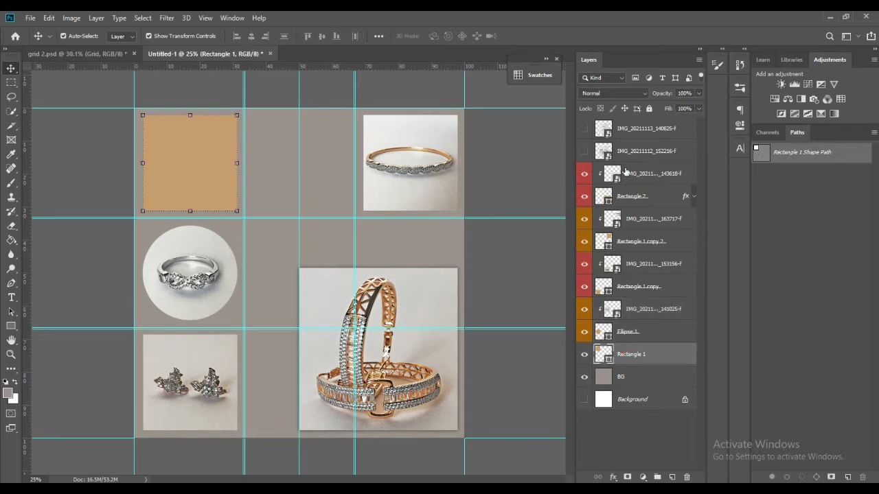
{"action": "left_click", "coordinate": [588, 129]}
{"action": "left_click", "coordinate": [584, 128]}
{"action": "left_click", "coordinate": [584, 151]}
{"action": "left_click_drag", "start_coordinate": [621, 151], "coordinate": [645, 355]}
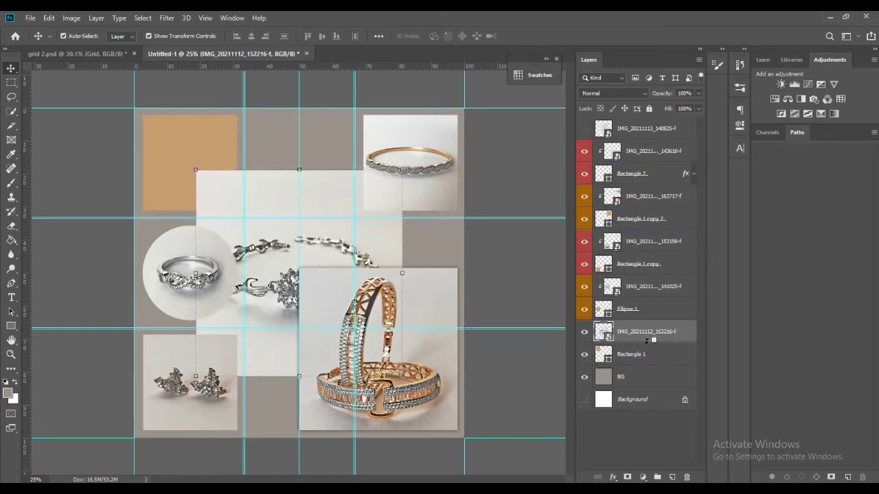
{"action": "left_click", "coordinate": [646, 343], "text": "alt"}
Scale the bracelet photo to about 57% and centre it in the top-left square
{"action": "left_click_drag", "start_coordinate": [222, 186], "coordinate": [116, 75]}
{"action": "key", "text": "ctrl+t"}
{"action": "mouse_move", "coordinate": [83, 264]}
{"action": "left_mouse_down"}
{"action": "mouse_move", "coordinate": [169, 203]}
{"action": "mouse_move", "coordinate": [185, 172]}
{"action": "left_mouse_up"}
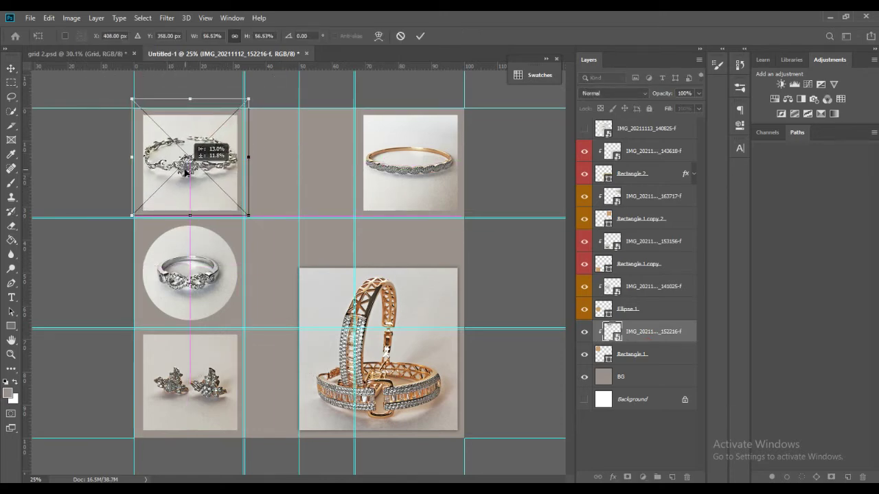
{"action": "left_click_drag", "start_coordinate": [248, 215], "coordinate": [241, 208]}
{"action": "left_click_drag", "start_coordinate": [198, 172], "coordinate": [205, 184]}
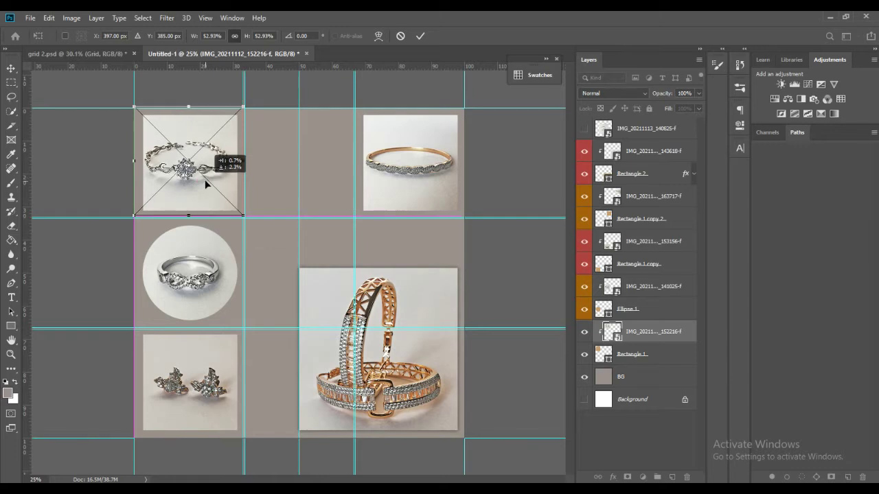
{"action": "left_click", "coordinate": [418, 36]}
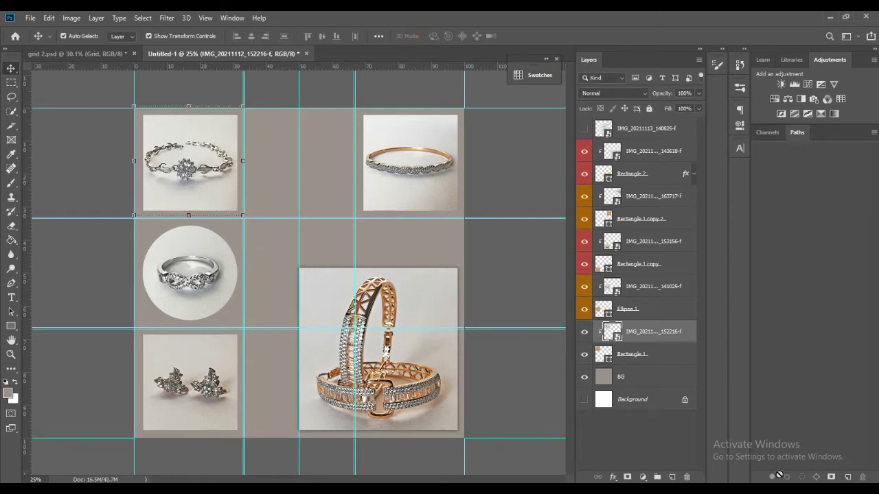
{"action": "left_click", "coordinate": [635, 440]}
{"action": "left_click", "coordinate": [11, 297]}
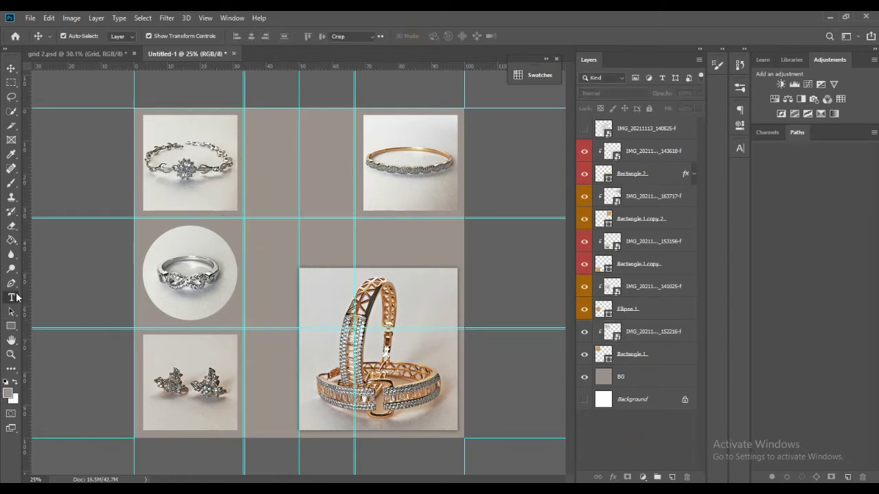
Add Tahoma logo text in the top centre cell
{"action": "left_click", "coordinate": [254, 137]}
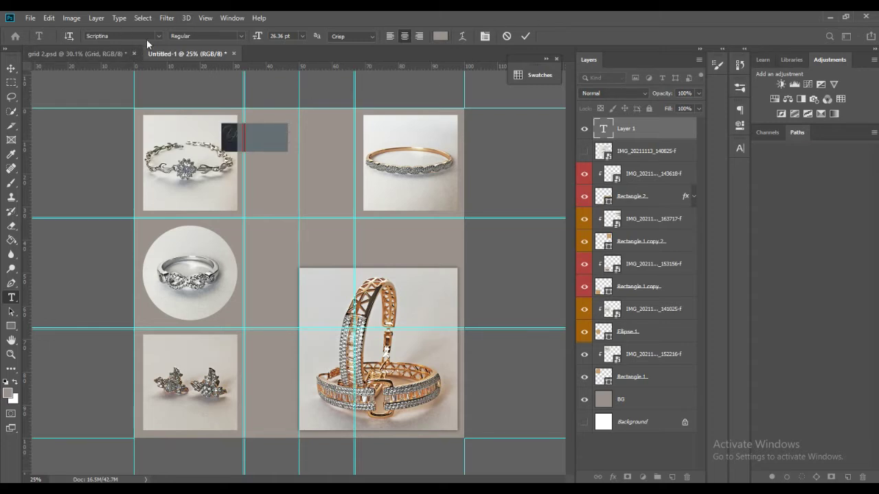
{"action": "left_click", "coordinate": [158, 35]}
{"action": "left_click", "coordinate": [138, 126]}
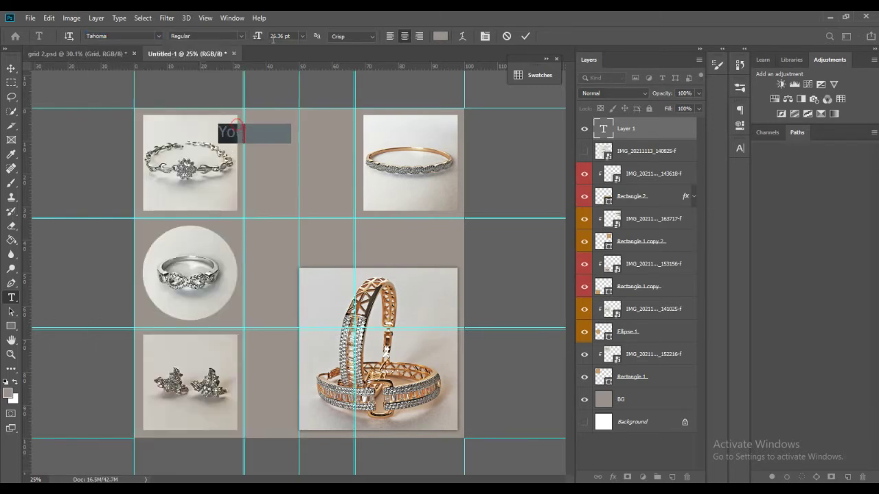
{"action": "left_click_drag", "start_coordinate": [257, 37], "coordinate": [264, 37]}
{"action": "left_click_drag", "start_coordinate": [261, 157], "coordinate": [309, 159]}
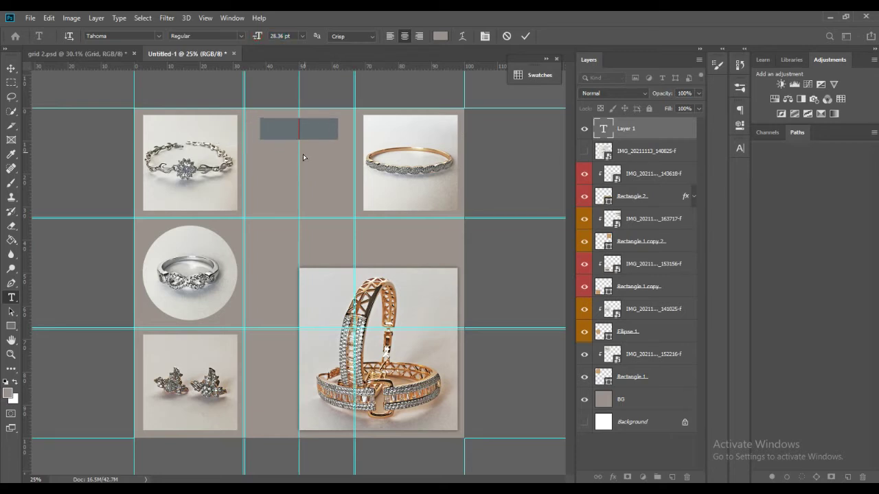
Make the text white (#ffffff) and All Caps at a smaller size, then draw a thin bar beneath
{"action": "left_click", "coordinate": [440, 37]}
{"action": "left_click_drag", "start_coordinate": [646, 245], "coordinate": [641, 253]}
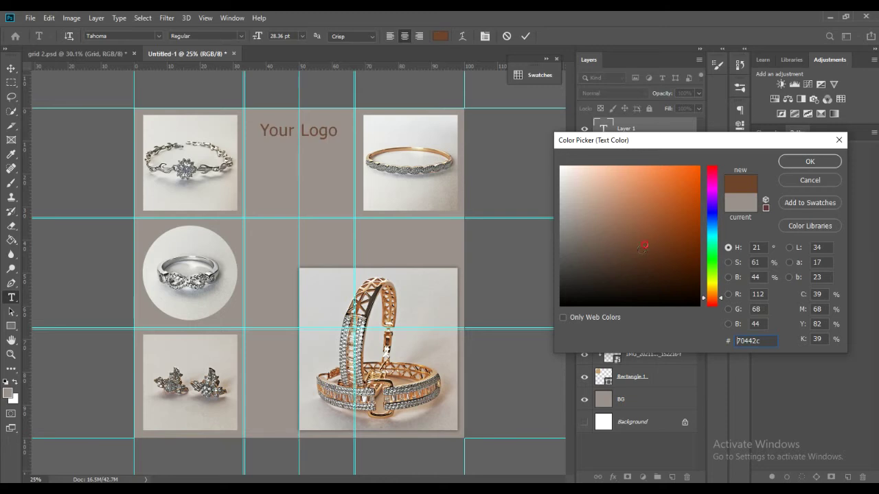
{"action": "type", "text": "ffffff"}
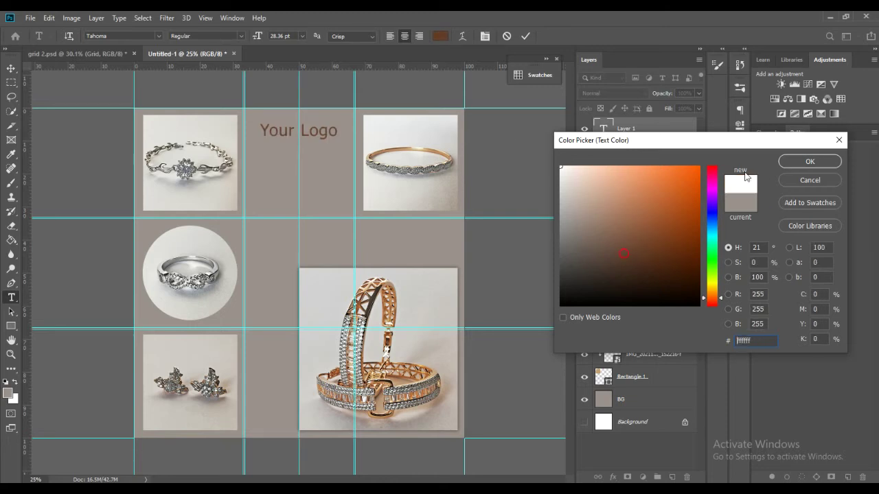
{"action": "left_click", "coordinate": [787, 167]}
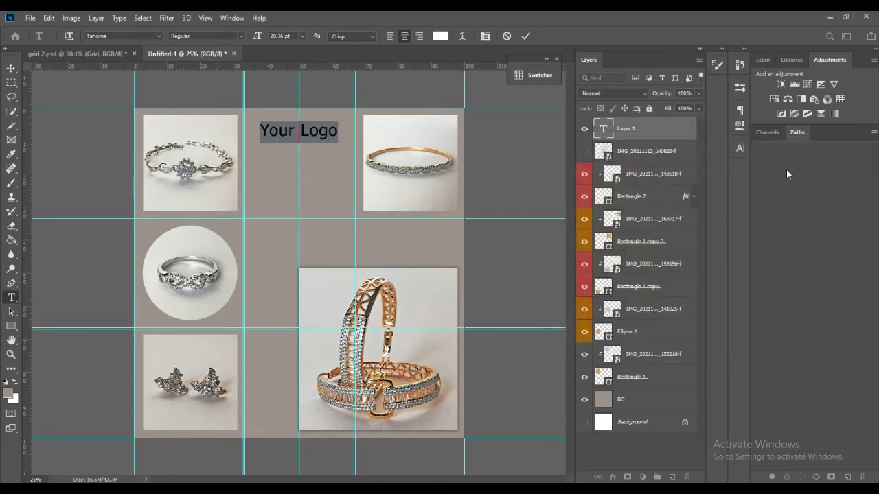
{"action": "left_click", "coordinate": [740, 148]}
{"action": "left_click", "coordinate": [648, 224]}
{"action": "left_click_drag", "start_coordinate": [257, 36], "coordinate": [251, 41]}
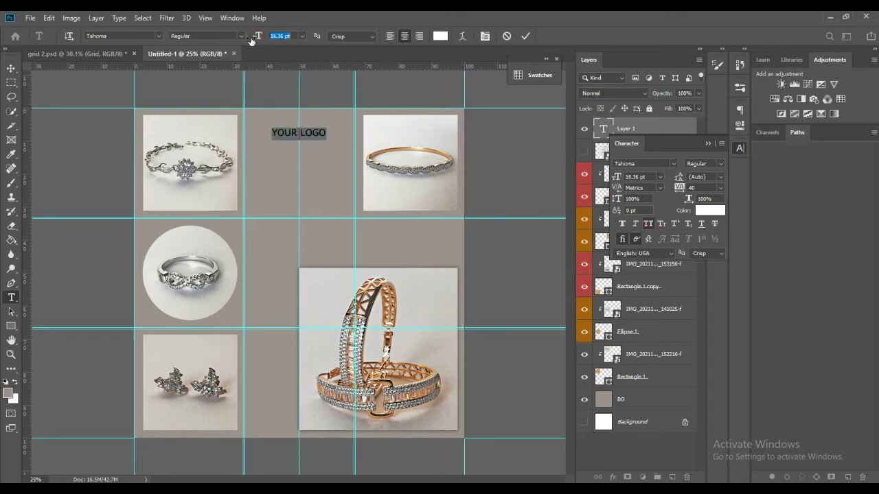
{"action": "left_click", "coordinate": [526, 37]}
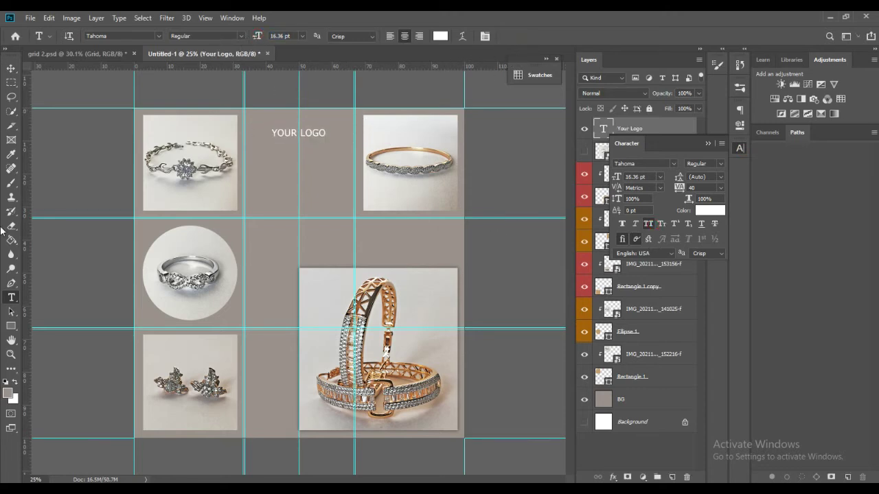
{"action": "left_click", "coordinate": [11, 326]}
{"action": "left_click_drag", "start_coordinate": [272, 138], "coordinate": [326, 143]}
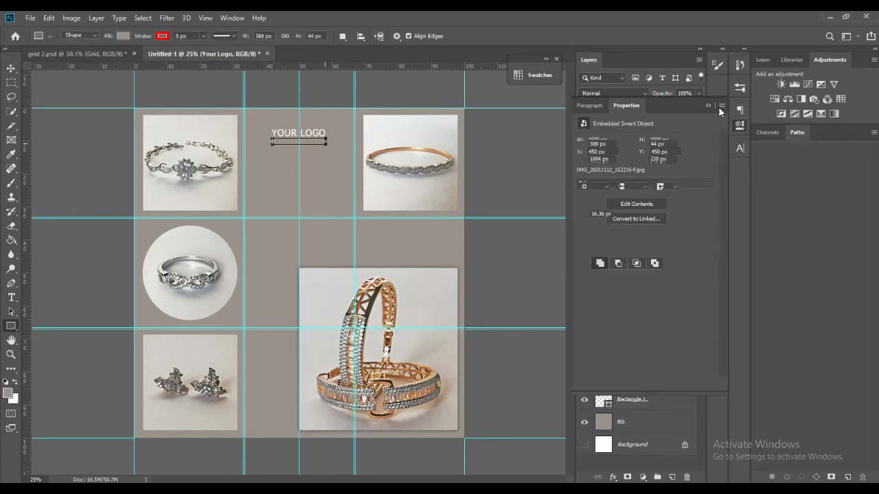
Fill the bar dark brown and group it with the logo text as 'Logo'
{"action": "key", "text": "ctrl+plus"}
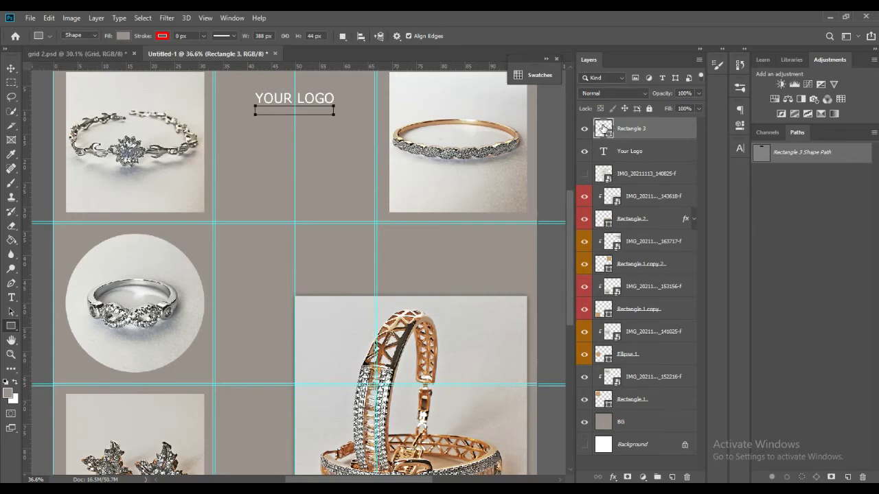
{"action": "double_click", "coordinate": [603, 127]}
{"action": "left_click", "coordinate": [581, 262]}
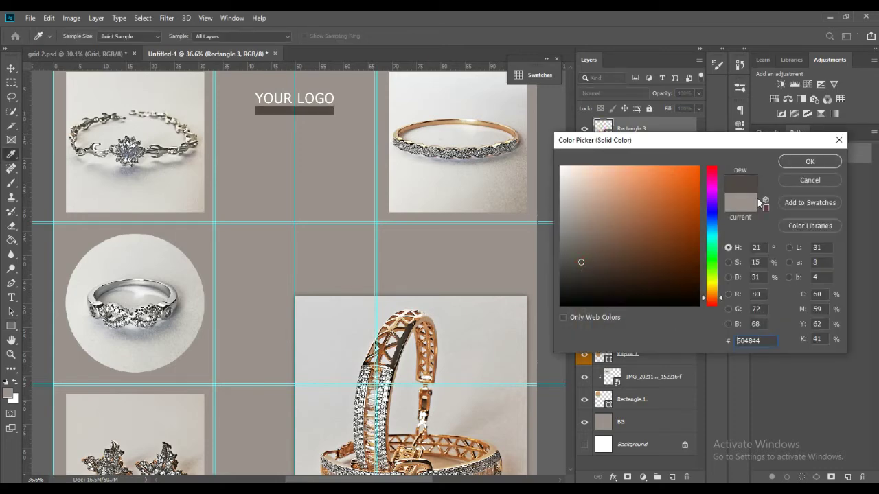
{"action": "left_click", "coordinate": [808, 161]}
{"action": "left_click", "coordinate": [648, 156], "text": "shift"}
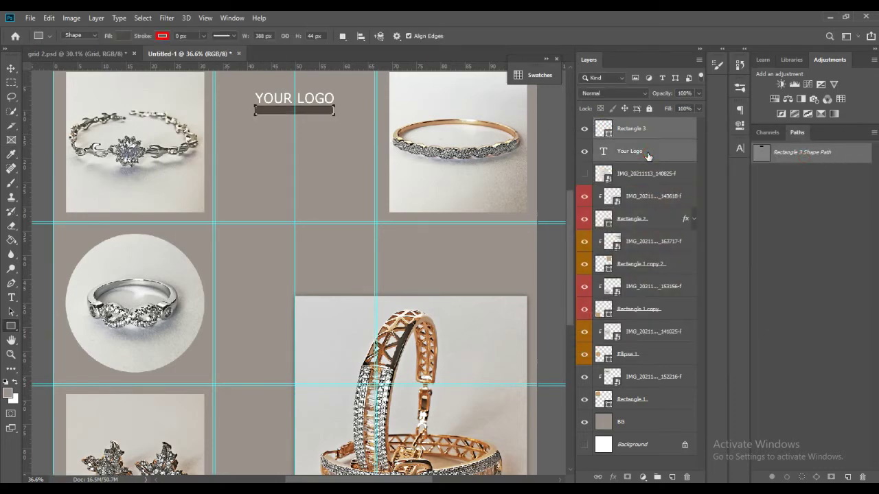
{"action": "key", "text": "ctrl+g"}
{"action": "type", "text": "Logo"}
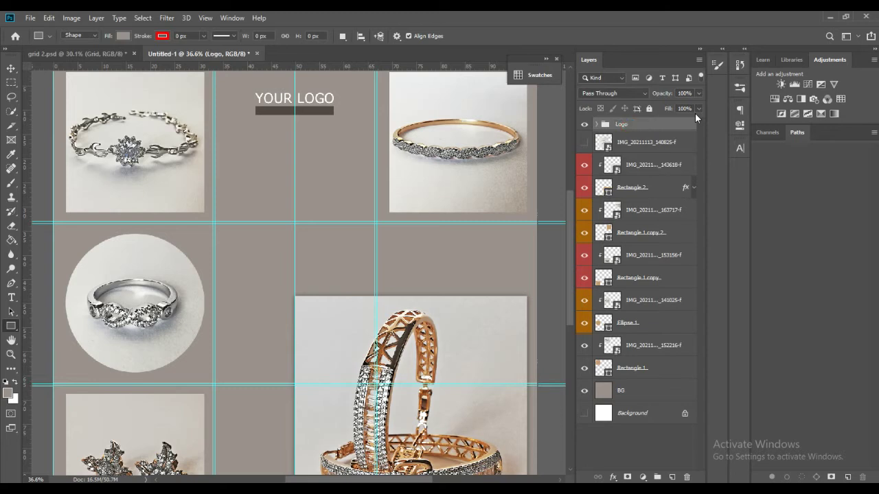
{"action": "left_click", "coordinate": [651, 142]}
Label the bracelet and top-left square layers red
{"action": "left_click", "coordinate": [626, 324]}
{"action": "left_click", "coordinate": [637, 347], "text": "shift"}
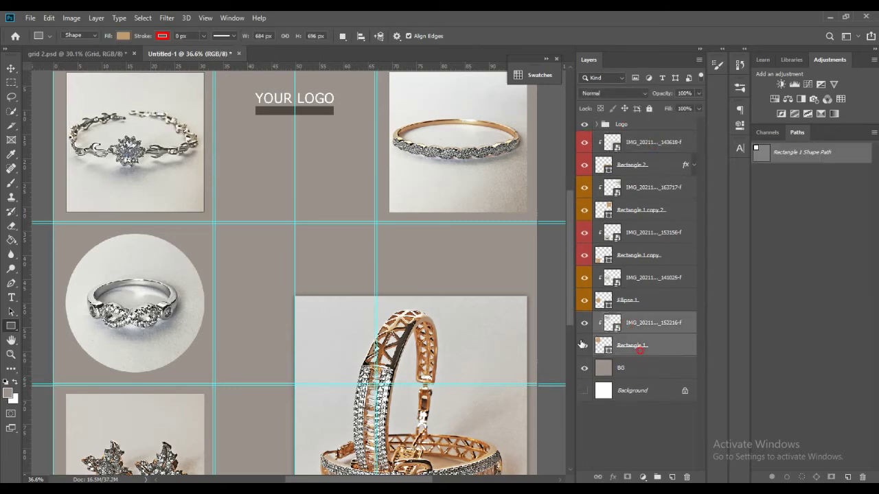
{"action": "right_click", "coordinate": [584, 344]}
{"action": "left_click", "coordinate": [601, 381]}
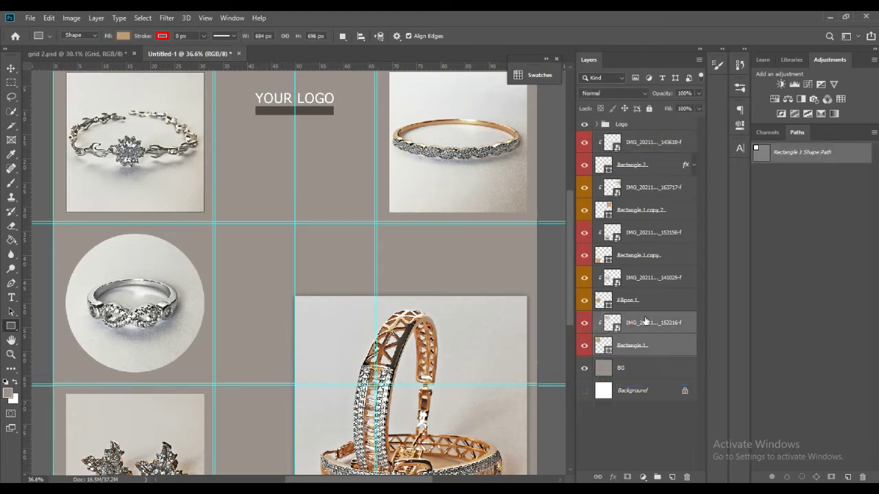
Group all the photo and frame layers into a group named 'Images'
{"action": "left_click", "coordinate": [630, 145]}
{"action": "left_click", "coordinate": [637, 347], "text": "shift"}
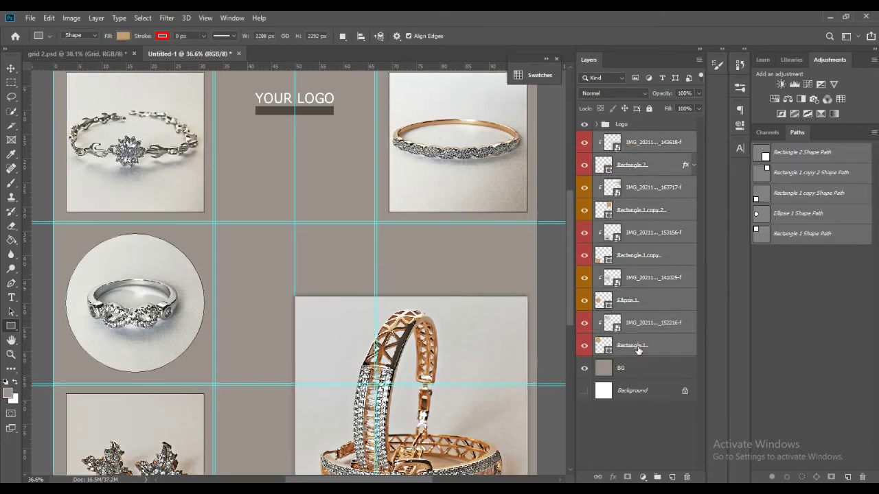
{"action": "key", "text": "ctrl+g"}
{"action": "type", "text": "Images"}
{"action": "key", "text": "Return"}
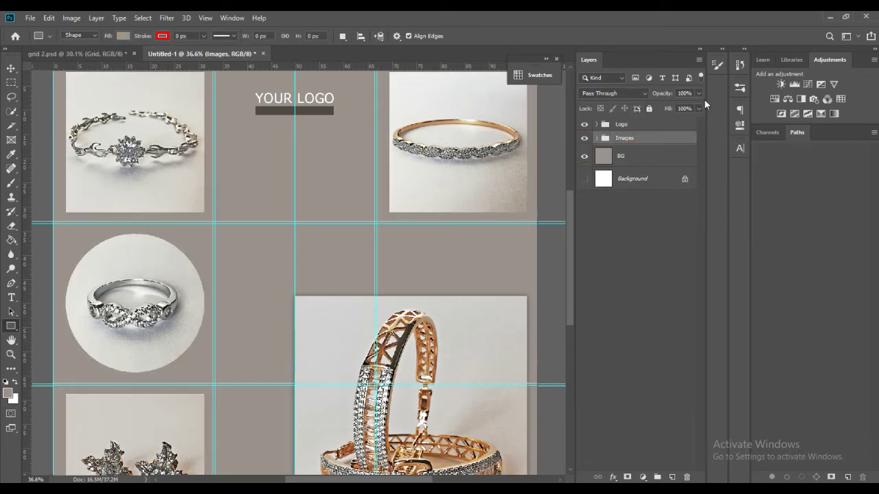
Enlarge the YOUR LOGO text and its bar together
{"action": "scroll", "coordinate": [237, 187], "scroll_direction": "down", "scroll_amount": 2}
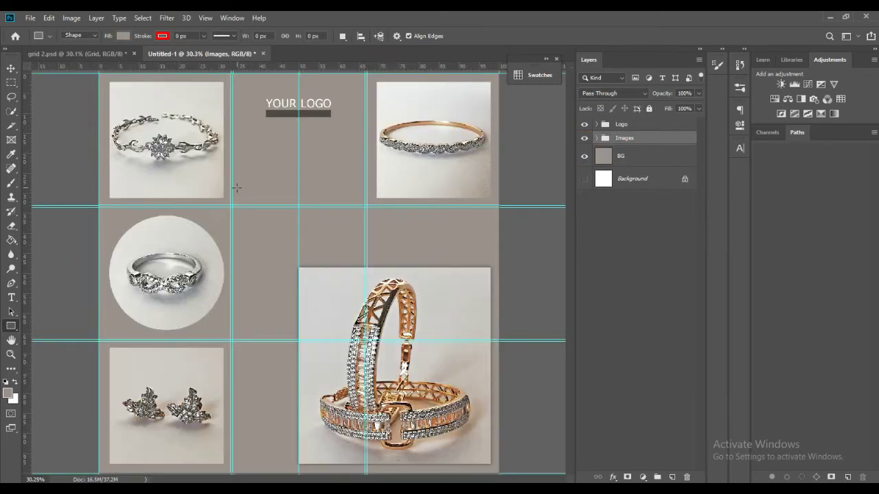
{"action": "left_click", "coordinate": [596, 124]}
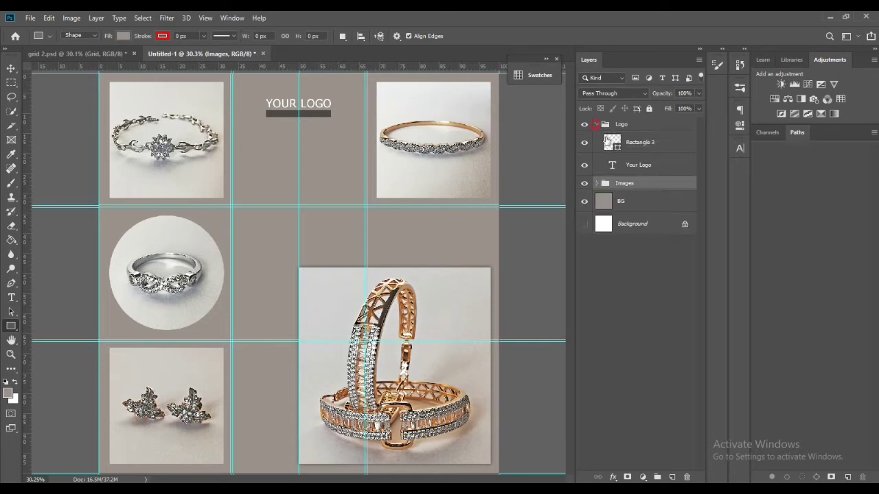
{"action": "left_click", "coordinate": [622, 165]}
{"action": "left_click", "coordinate": [632, 142], "text": "shift"}
{"action": "key", "text": "ctrl+t"}
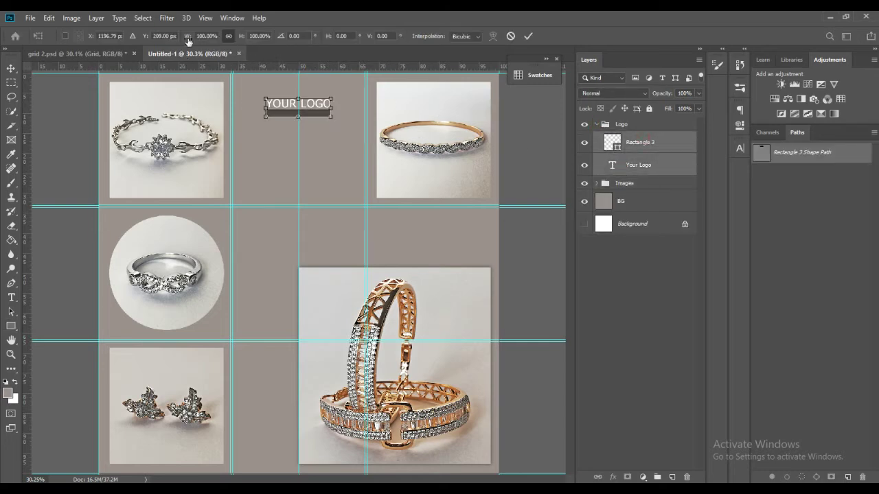
{"action": "left_click_drag", "start_coordinate": [192, 38], "coordinate": [208, 46]}
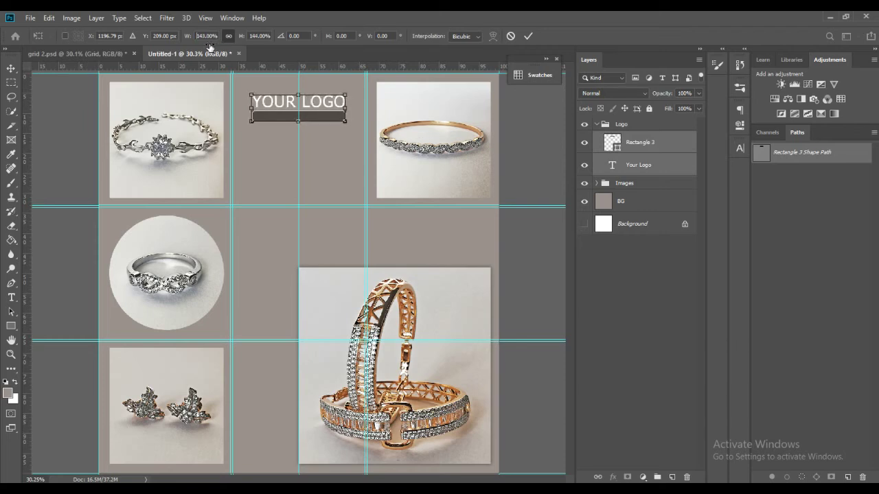
{"action": "left_click", "coordinate": [528, 36]}
Make the Rectangle 3 bar under the logo thinner
{"action": "left_click", "coordinate": [632, 142]}
{"action": "key", "text": "ctrl+t"}
{"action": "left_click_drag", "start_coordinate": [300, 123], "coordinate": [299, 117]}
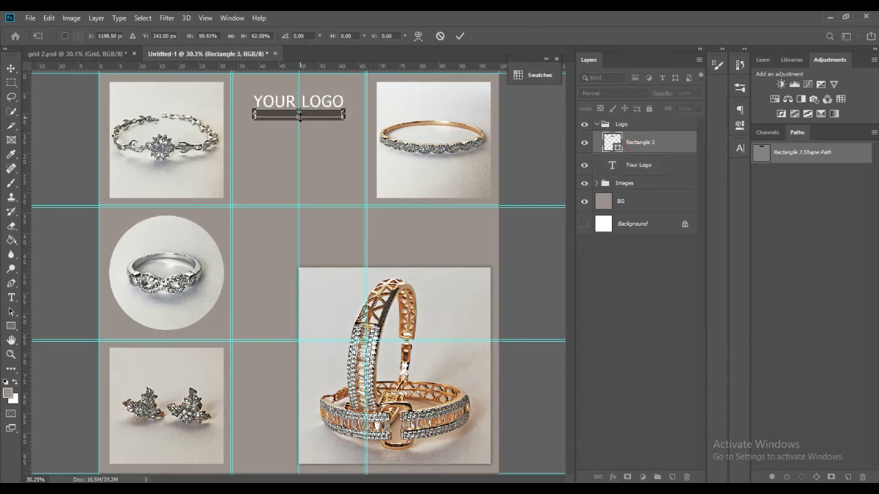
{"action": "left_click", "coordinate": [458, 37]}
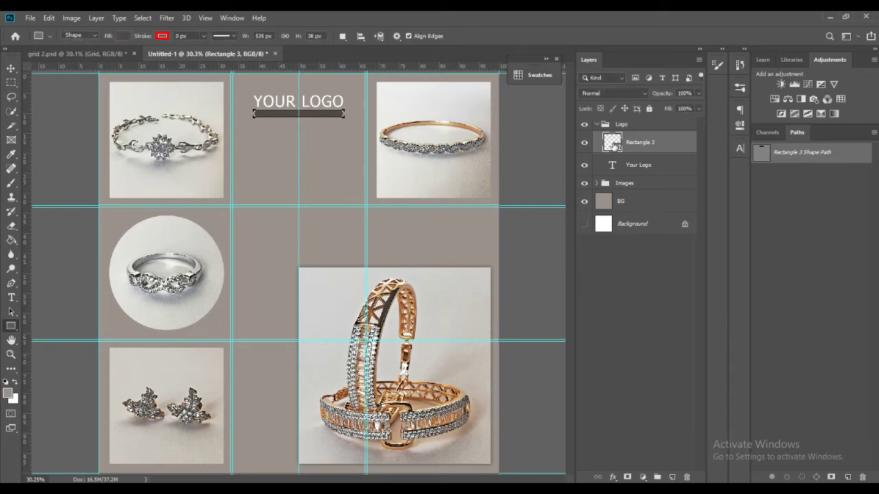
Place the leaf silhouette image onto the collage's centre cell
{"action": "left_click", "coordinate": [644, 278]}
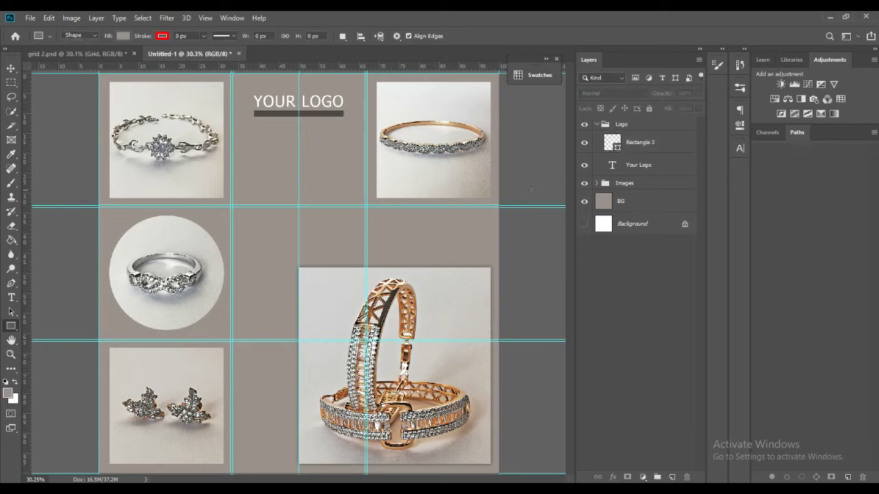
{"action": "left_click", "coordinate": [632, 127]}
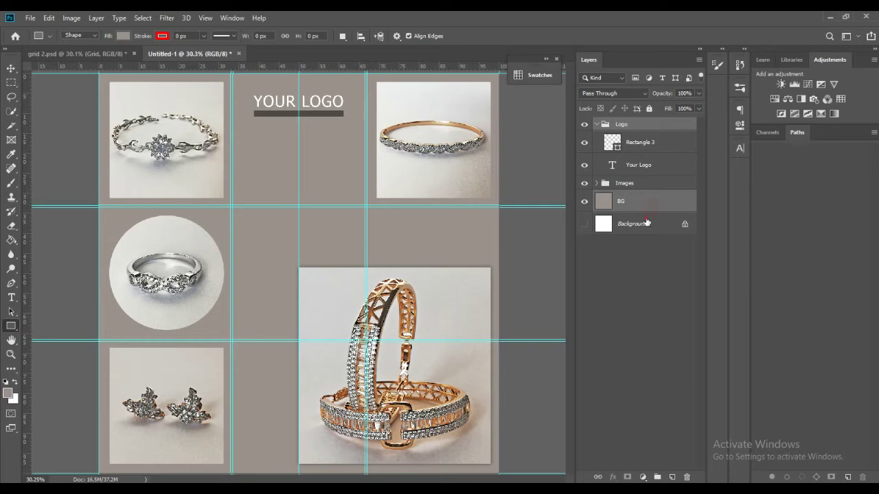
{"action": "key", "text": "v"}
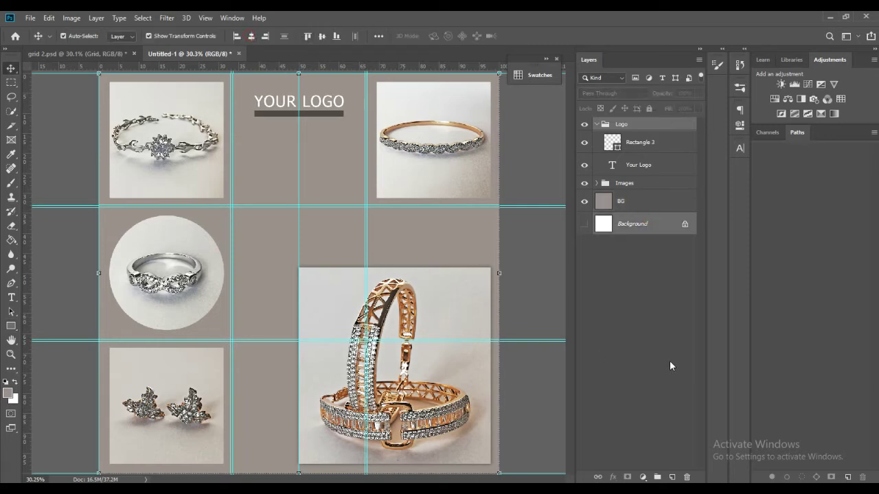
{"action": "left_click", "coordinate": [670, 361]}
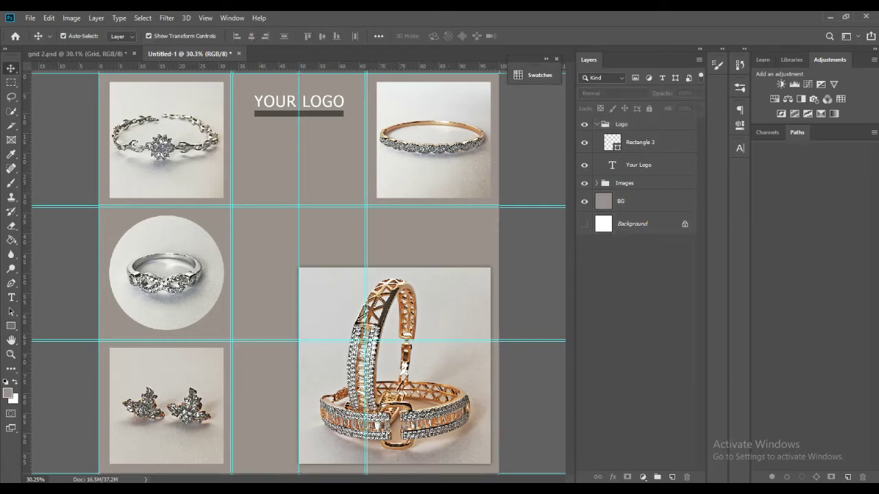
{"action": "left_click", "coordinate": [337, 453]}
{"action": "mouse_move", "coordinate": [191, 158]}
{"action": "left_mouse_down"}
{"action": "mouse_move", "coordinate": [481, 463]}
{"action": "mouse_move", "coordinate": [312, 283]}
{"action": "mouse_move", "coordinate": [318, 266]}
{"action": "left_mouse_up"}
Place the leaf image and mask away everything except one sprig
{"action": "key", "text": "Return"}
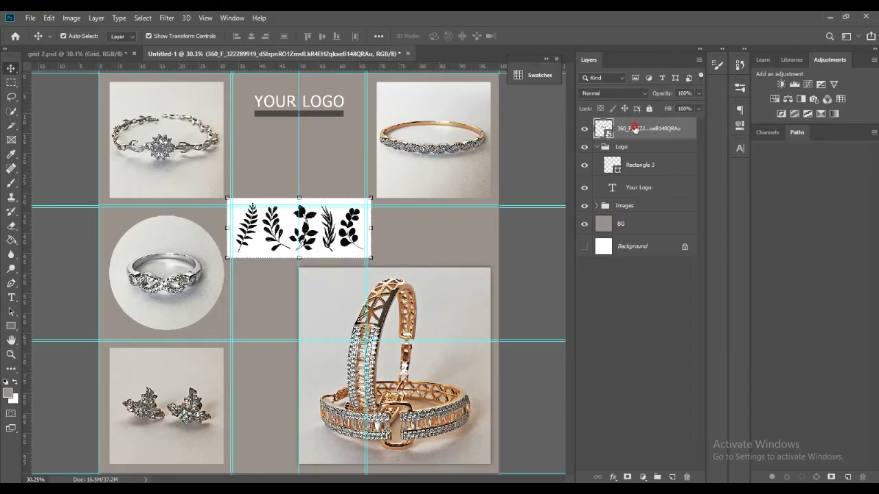
{"action": "left_click", "coordinate": [627, 476]}
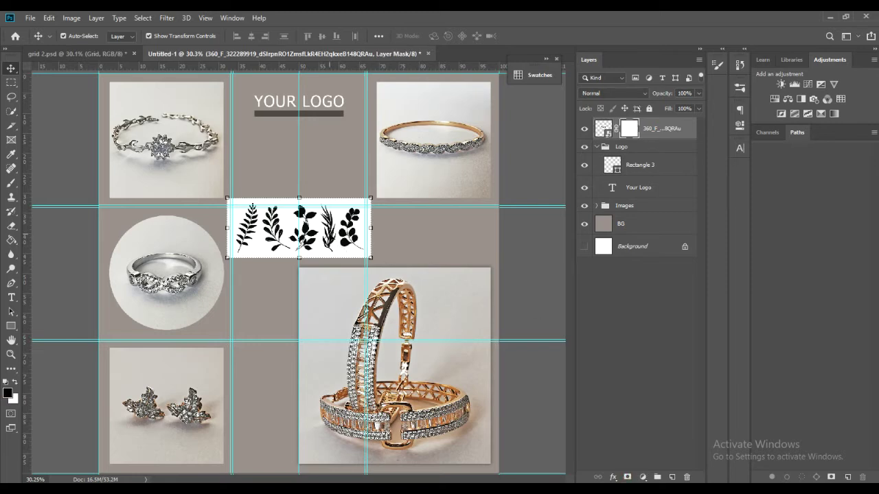
{"action": "key", "text": "b"}
{"action": "left_click_drag", "start_coordinate": [343, 206], "coordinate": [351, 251]}
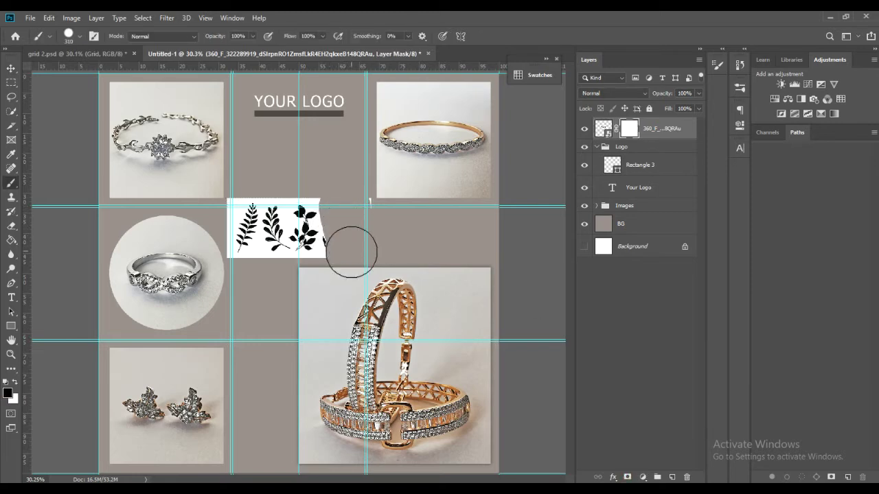
{"action": "mouse_move", "coordinate": [245, 268]}
{"action": "left_mouse_down"}
{"action": "mouse_move", "coordinate": [255, 210]}
{"action": "mouse_move", "coordinate": [267, 244]}
{"action": "mouse_move", "coordinate": [253, 257]}
{"action": "mouse_move", "coordinate": [251, 216]}
{"action": "mouse_move", "coordinate": [253, 226]}
{"action": "mouse_move", "coordinate": [237, 214]}
{"action": "left_mouse_up"}
{"action": "key", "text": "ctrl+z"}
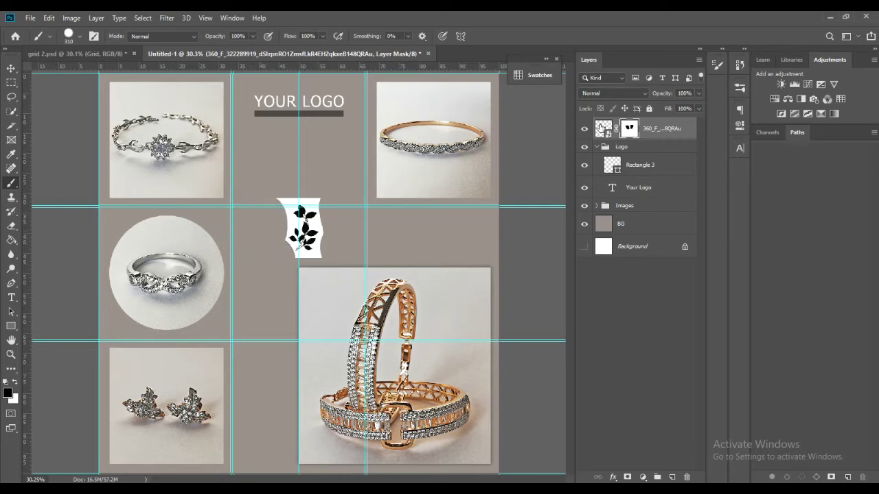
Set the leaf to Darken blend mode, then enlarge and rotate the sprig
{"action": "left_click", "coordinate": [613, 93]}
{"action": "left_click", "coordinate": [608, 111]}
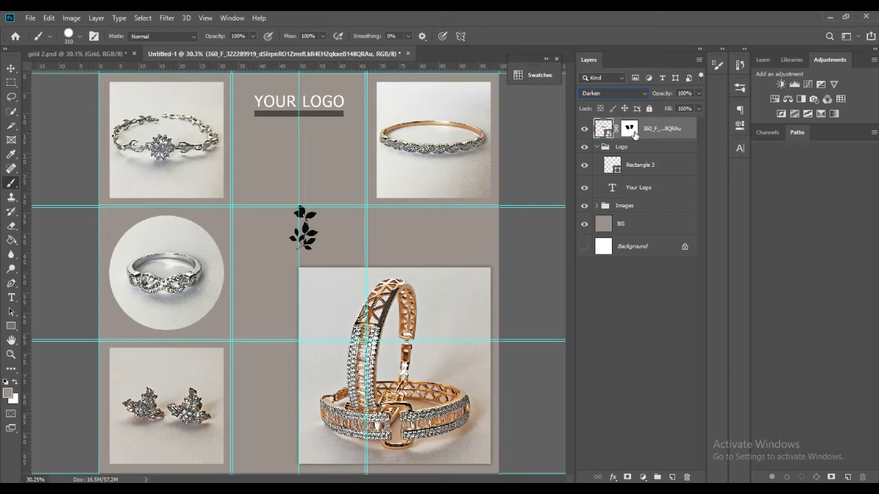
{"action": "left_click", "coordinate": [604, 129]}
{"action": "key", "text": "ctrl+t"}
{"action": "mouse_move", "coordinate": [379, 197]}
{"action": "left_mouse_down"}
{"action": "mouse_move", "coordinate": [444, 165]}
{"action": "mouse_move", "coordinate": [608, 136]}
{"action": "left_mouse_up"}
{"action": "left_click_drag", "start_coordinate": [438, 234], "coordinate": [273, 234]}
{"action": "left_click_drag", "start_coordinate": [512, 326], "coordinate": [433, 399]}
{"action": "left_click_drag", "start_coordinate": [187, 36], "coordinate": [499, 72]}
{"action": "left_click", "coordinate": [529, 36]}
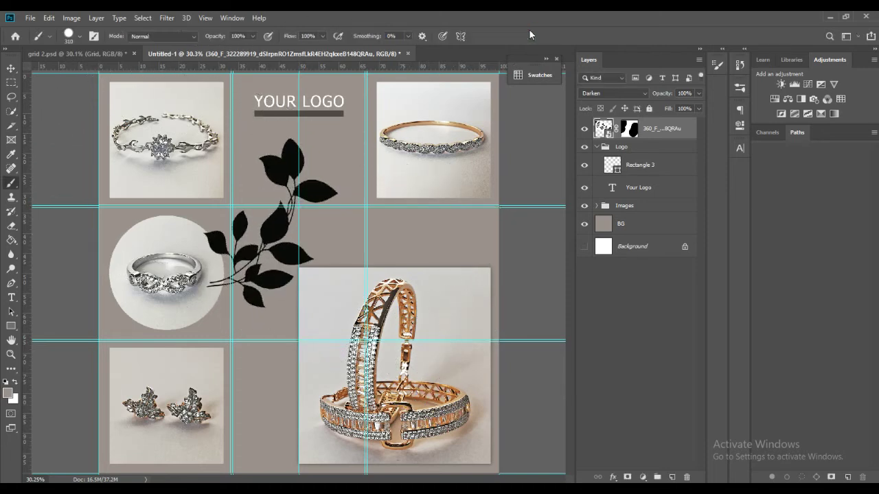
Move the leaf below the Images group, nudge it, and fade it to 47% opacity
{"action": "left_click_drag", "start_coordinate": [598, 145], "coordinate": [615, 212]}
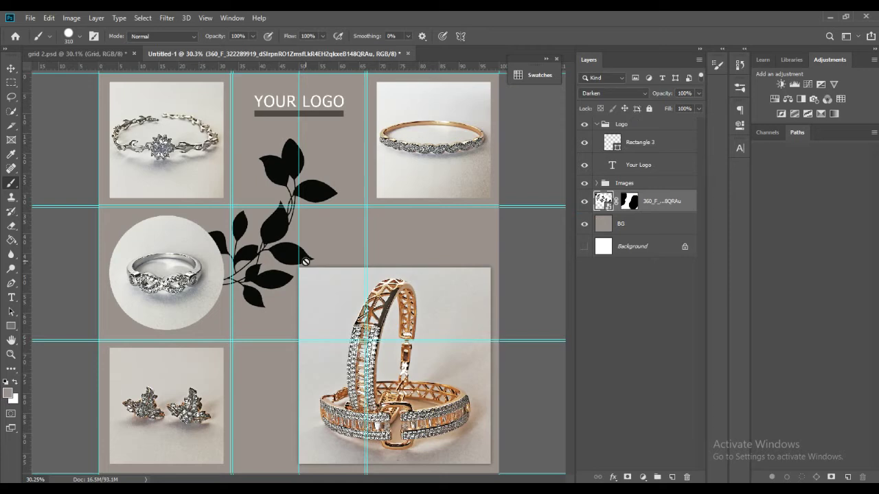
{"action": "key", "text": "v"}
{"action": "left_click_drag", "start_coordinate": [287, 259], "coordinate": [296, 247]}
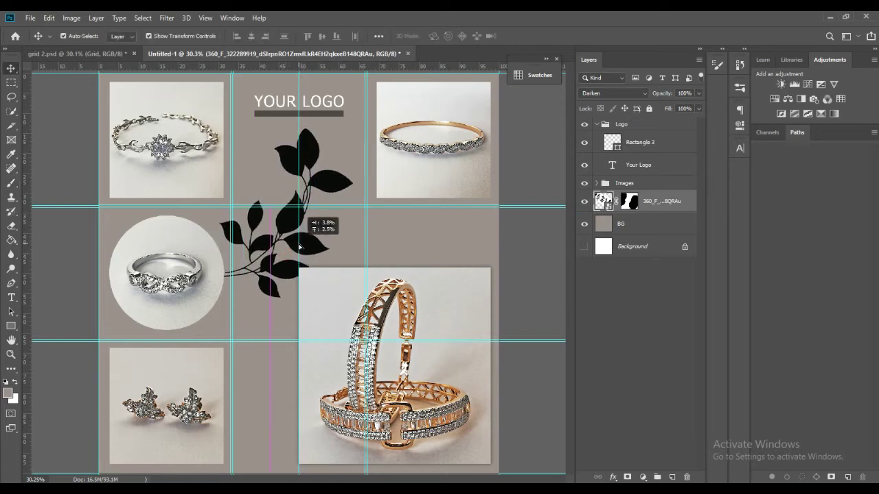
{"action": "left_click_drag", "start_coordinate": [663, 93], "coordinate": [626, 101]}
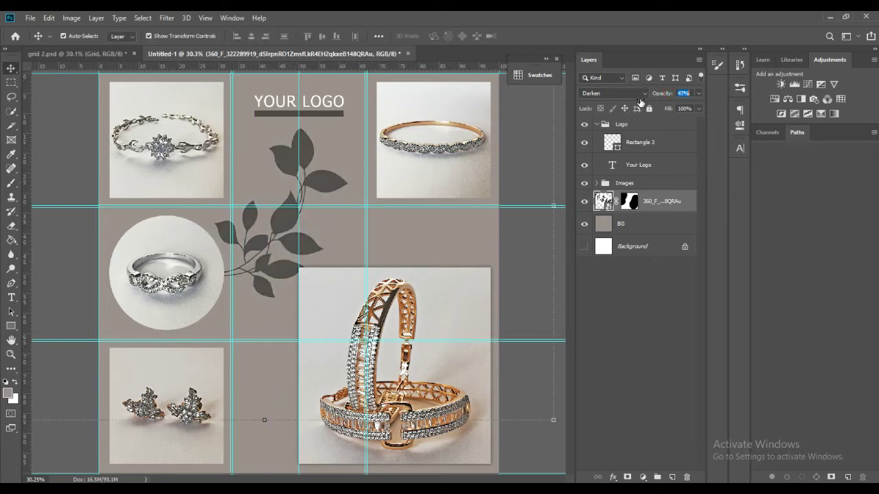
{"action": "left_click", "coordinate": [623, 295]}
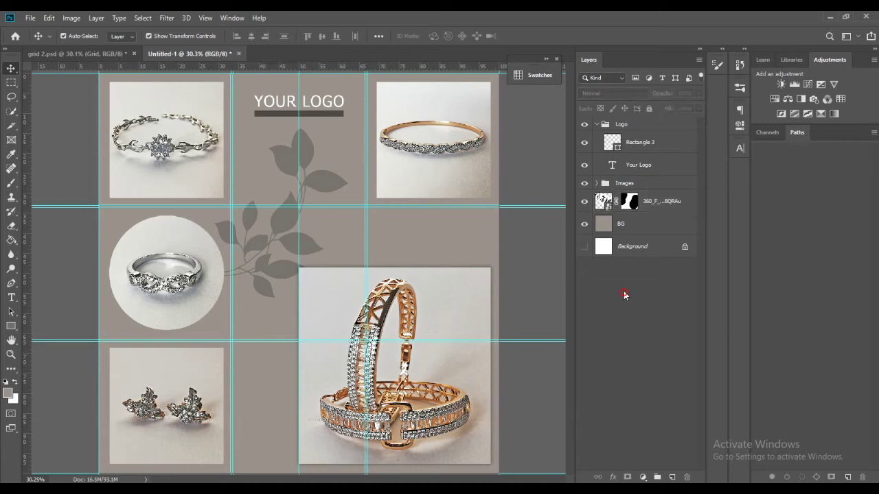
Group the leaf and background layers into a group named BG
{"action": "left_click", "coordinate": [604, 201]}
{"action": "left_click", "coordinate": [642, 224], "text": "shift"}
{"action": "key", "text": "ctrl+g"}
{"action": "double_click", "coordinate": [626, 197]}
{"action": "type", "text": "BG"}
{"action": "left_click", "coordinate": [648, 232]}
{"action": "left_click", "coordinate": [596, 125]}
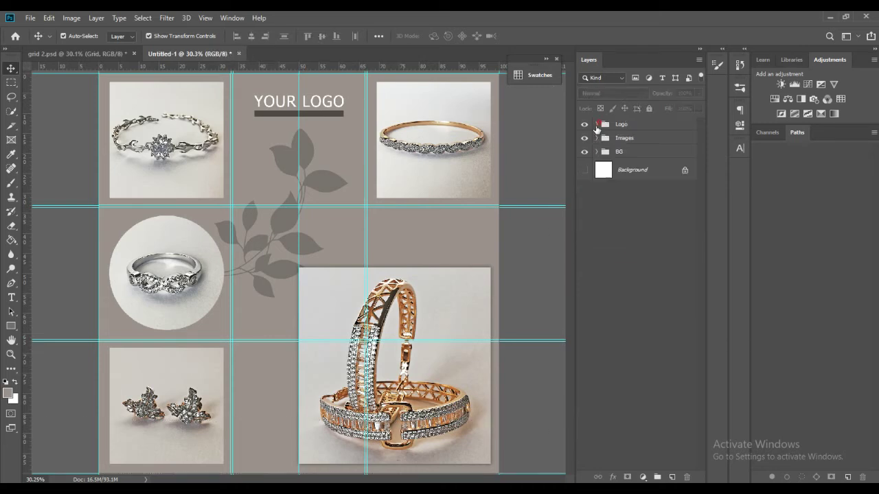
Add a 'MOST SOLD!' caption above the bangle photo at 45.36 pt
{"action": "left_click", "coordinate": [11, 298]}
{"action": "left_click", "coordinate": [343, 258]}
{"action": "type", "text": "MOST SOLD!"}
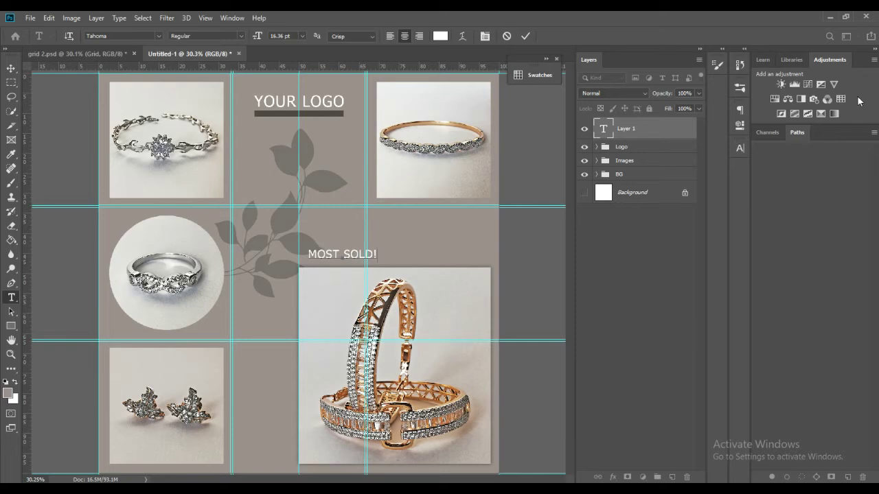
{"action": "key", "text": "ctrl+a"}
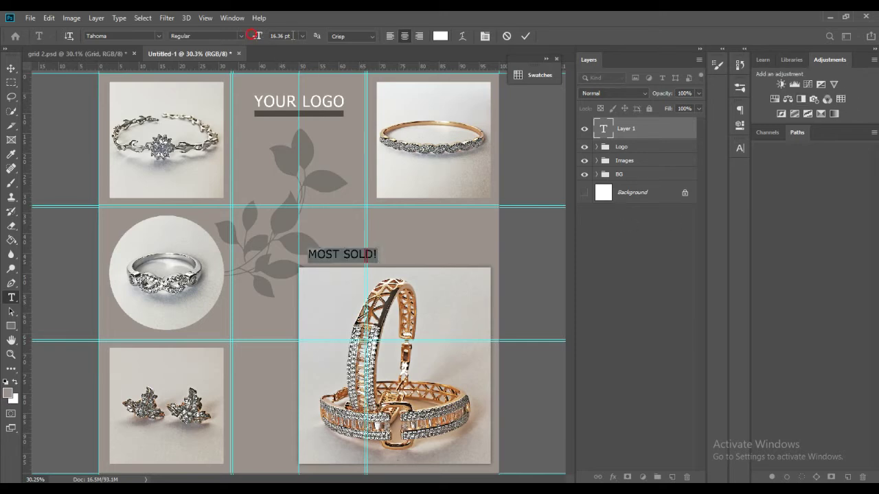
{"action": "mouse_move", "coordinate": [258, 39]}
{"action": "left_mouse_down"}
{"action": "mouse_move", "coordinate": [427, 291]}
{"action": "mouse_move", "coordinate": [474, 288]}
{"action": "left_mouse_up"}
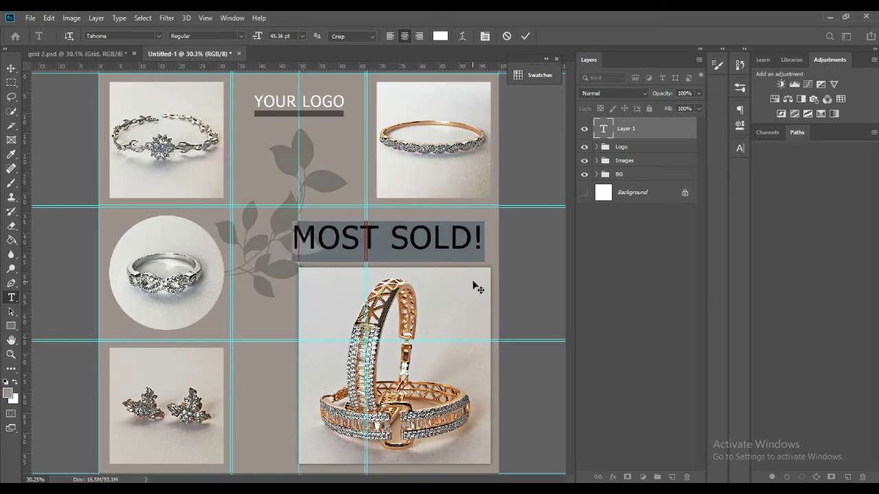
{"action": "left_click", "coordinate": [241, 35]}
{"action": "left_click", "coordinate": [160, 36]}
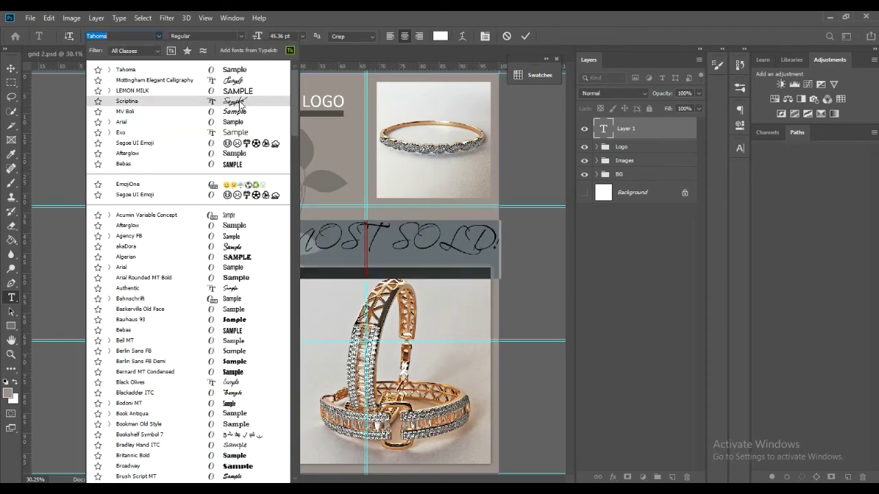
Set the caption to Scriptina with all caps off, reading 'Most Sold!'
{"action": "left_click", "coordinate": [238, 104]}
{"action": "left_click", "coordinate": [739, 147]}
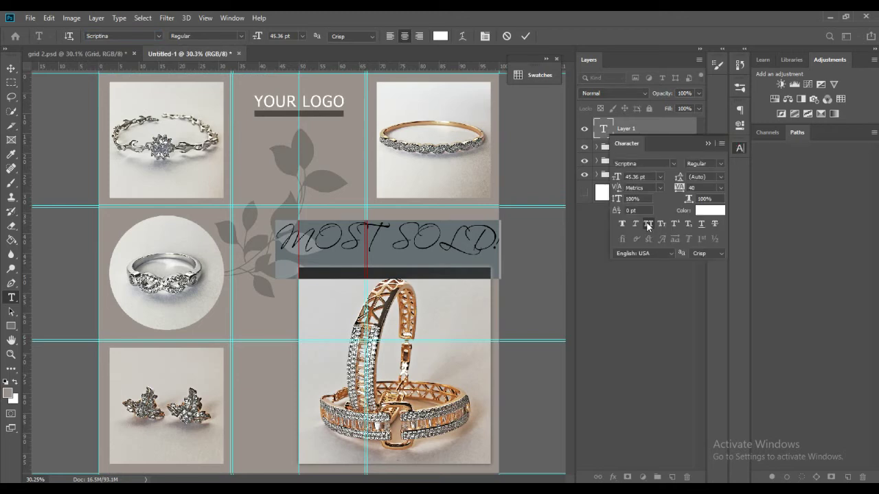
{"action": "left_click", "coordinate": [647, 225]}
{"action": "double_click", "coordinate": [481, 237]}
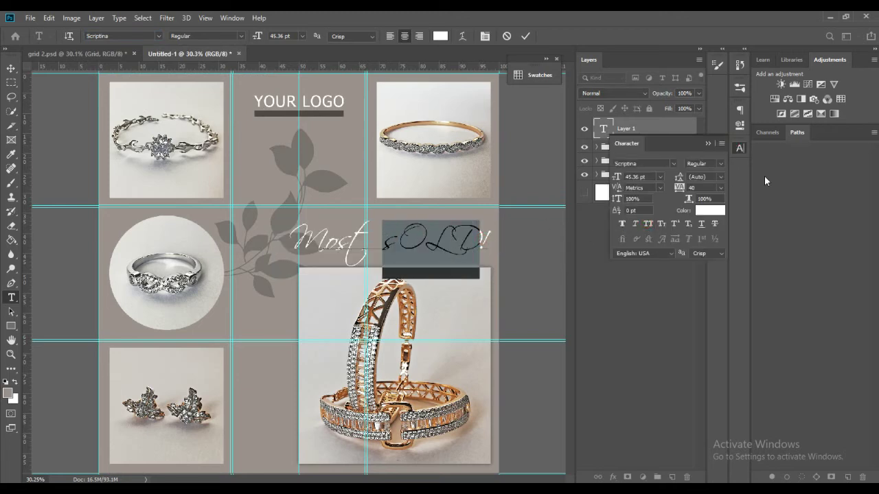
{"action": "type", "text": "Sold!"}
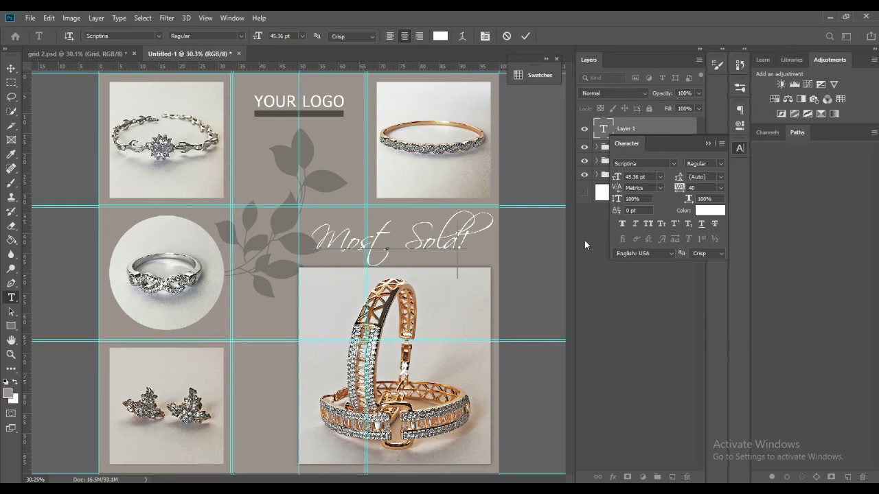
{"action": "key", "text": "ctrl+Return"}
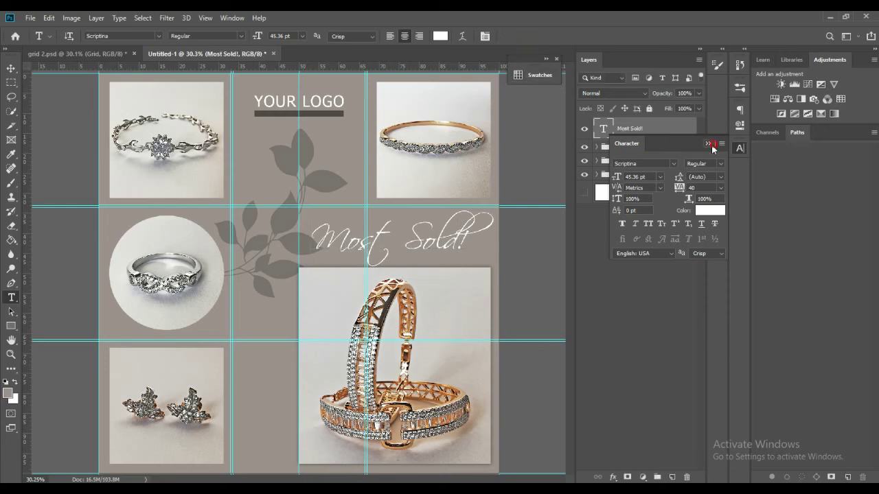
{"action": "left_click", "coordinate": [711, 145]}
Colour the caption with the dark tone sampled from the bar under YOUR LOGO
{"action": "left_click", "coordinate": [441, 36]}
{"action": "left_click", "coordinate": [318, 184]}
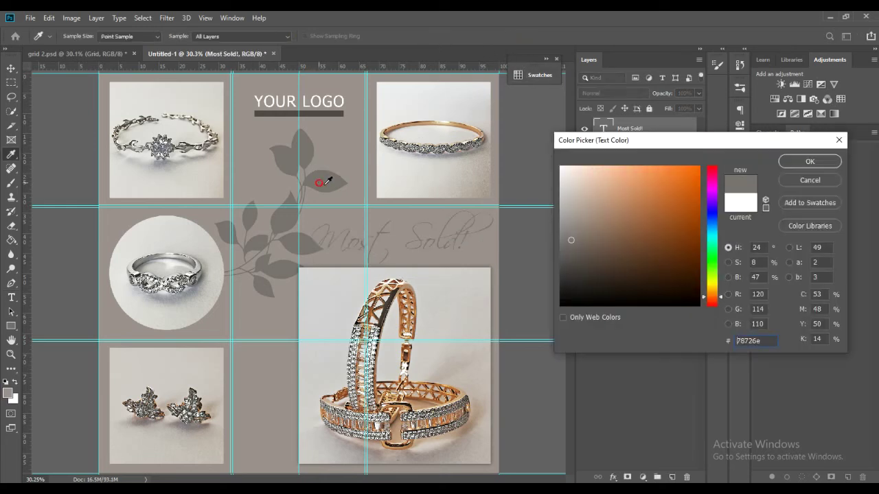
{"action": "left_click", "coordinate": [332, 119]}
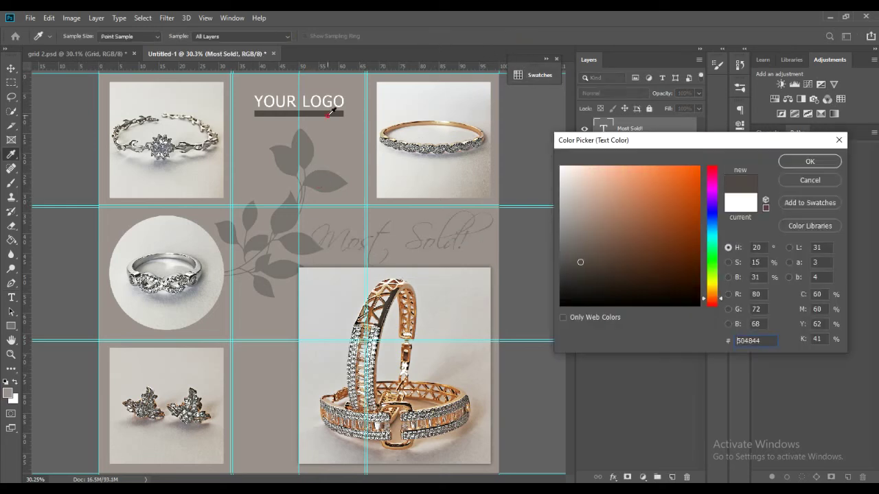
{"action": "left_click", "coordinate": [809, 161]}
Tilt, shrink and move the 'Most Sold!' text above the bangle photo
{"action": "key", "text": "ctrl+t"}
{"action": "left_click_drag", "start_coordinate": [456, 288], "coordinate": [470, 251]}
{"action": "left_click_drag", "start_coordinate": [463, 170], "coordinate": [422, 226]}
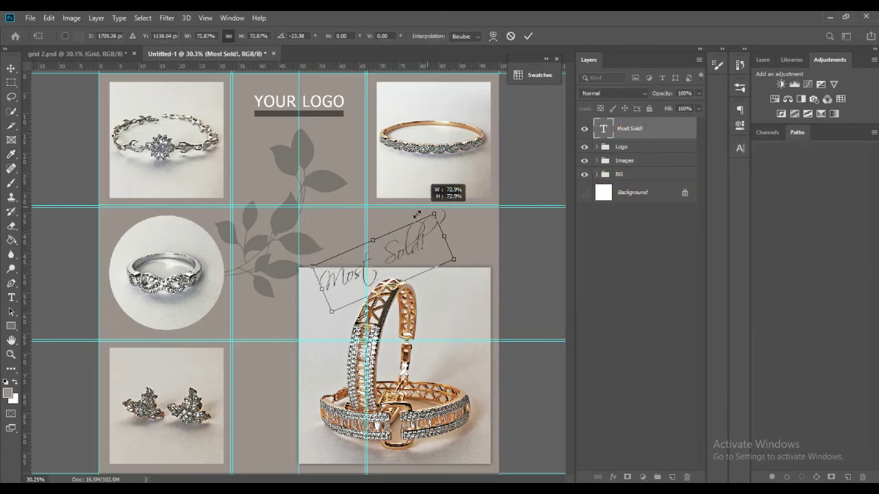
{"action": "left_click_drag", "start_coordinate": [371, 273], "coordinate": [397, 255]}
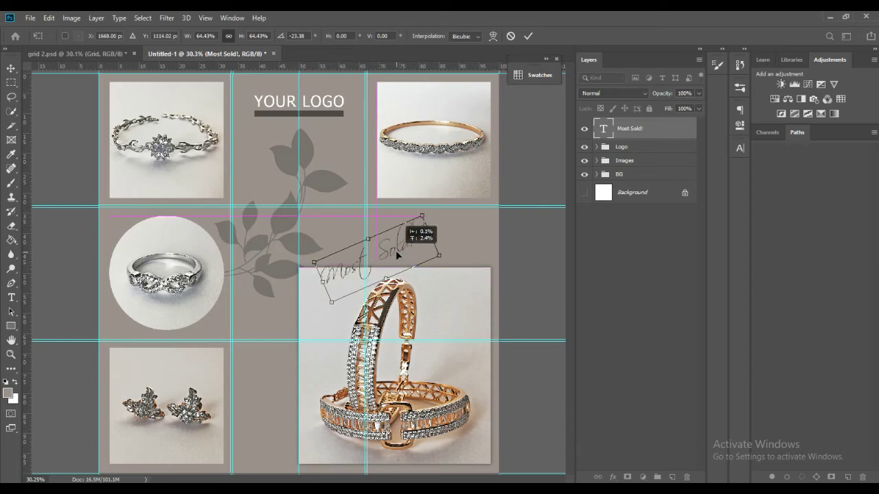
{"action": "left_click", "coordinate": [528, 35]}
{"action": "left_click", "coordinate": [596, 161]}
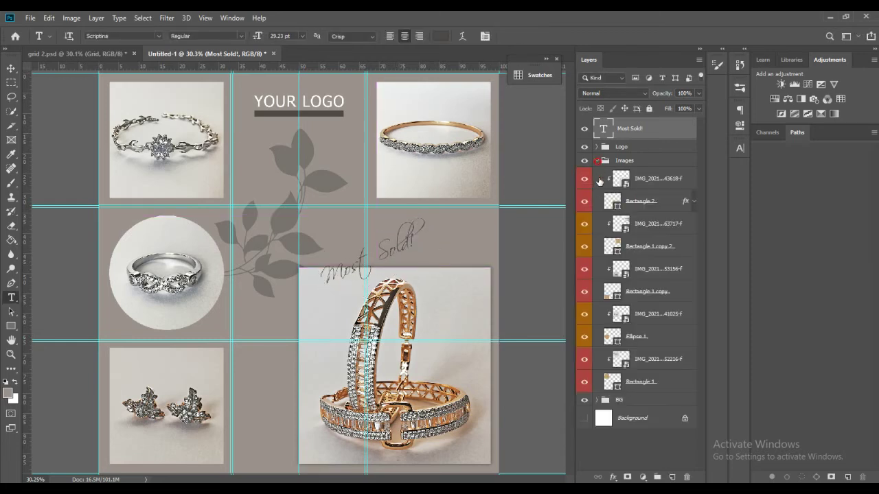
Shrink and reposition the large bangle photo inside its frame
{"action": "left_click", "coordinate": [639, 181]}
{"action": "key", "text": "ctrl+t"}
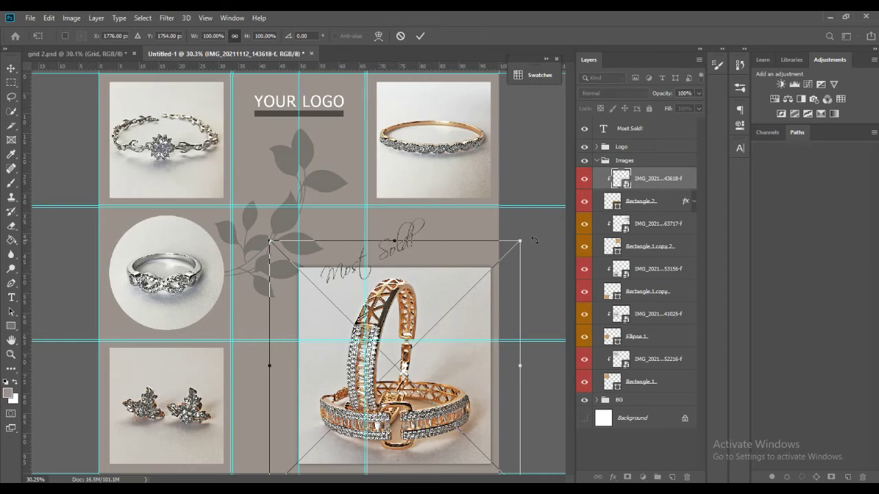
{"action": "mouse_move", "coordinate": [519, 240]}
{"action": "left_mouse_down"}
{"action": "mouse_move", "coordinate": [451, 302]}
{"action": "mouse_move", "coordinate": [451, 321]}
{"action": "left_mouse_up"}
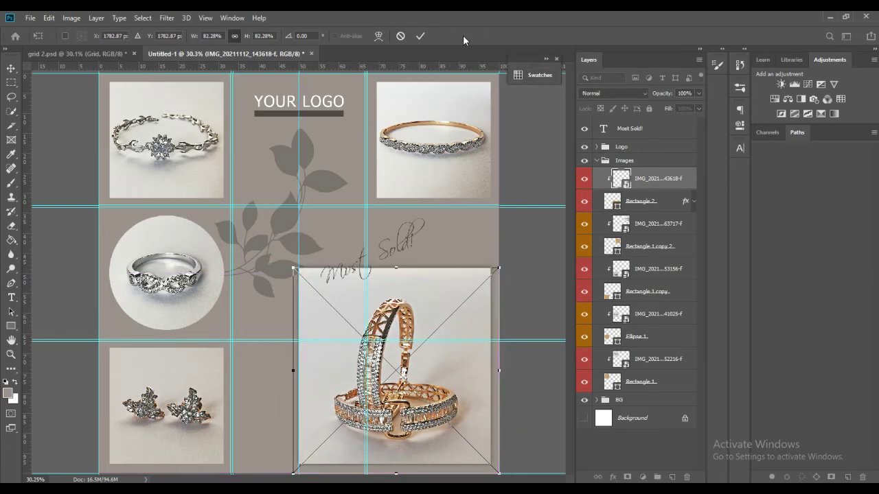
{"action": "left_click_drag", "start_coordinate": [295, 470], "coordinate": [300, 465]}
{"action": "mouse_move", "coordinate": [435, 390]}
{"action": "left_mouse_down"}
{"action": "mouse_move", "coordinate": [424, 393]}
{"action": "mouse_move", "coordinate": [430, 386]}
{"action": "left_mouse_up"}
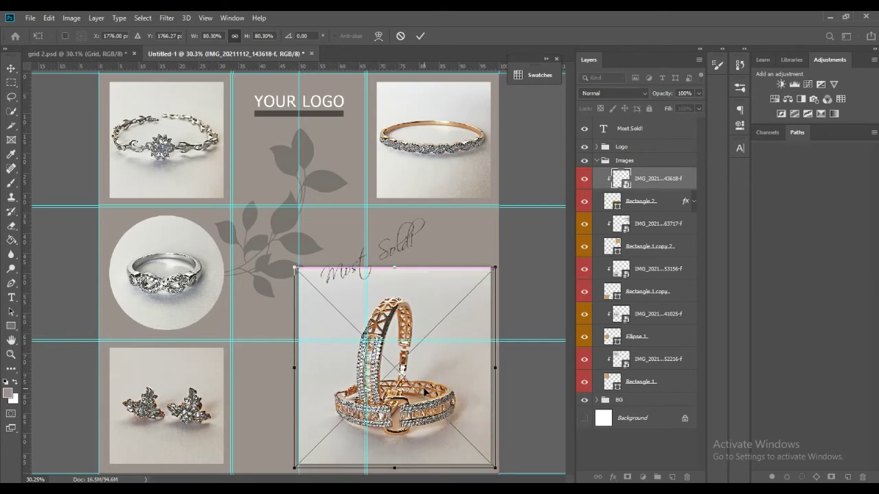
{"action": "left_click", "coordinate": [420, 36]}
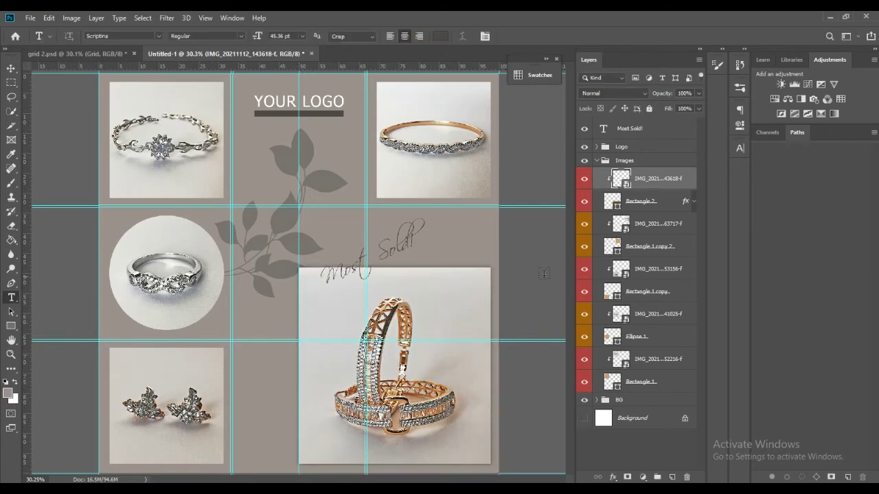
Drag the curved arrow PNG from the desktop into the collage above the Most Sold! layer
{"action": "left_click", "coordinate": [596, 161]}
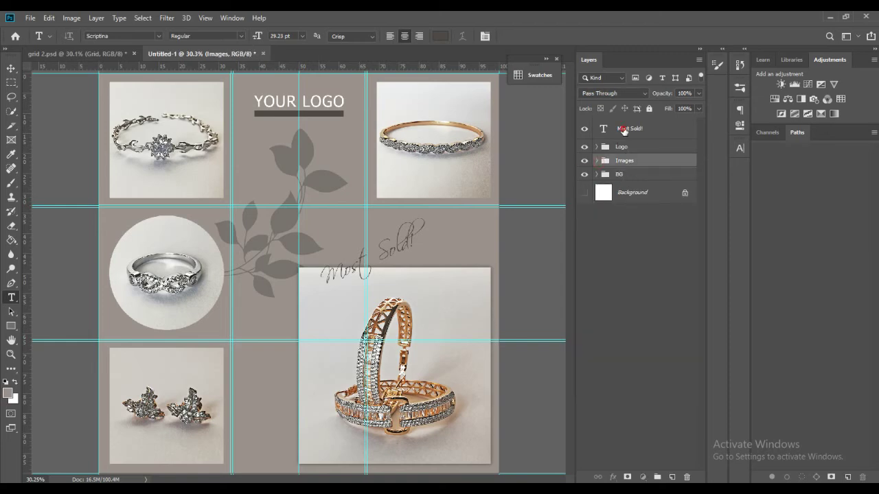
{"action": "left_click", "coordinate": [624, 129]}
{"action": "key", "text": "super+d"}
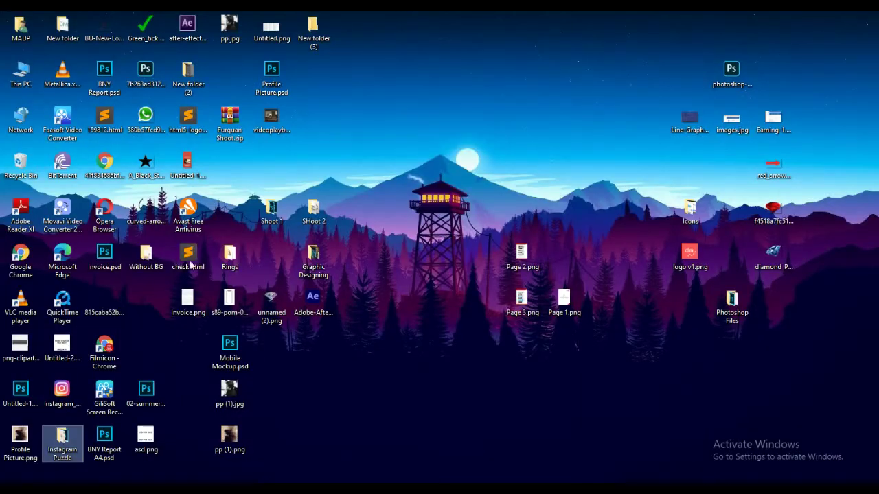
{"action": "mouse_move", "coordinate": [105, 308]}
{"action": "left_mouse_down"}
{"action": "mouse_move", "coordinate": [421, 460]}
{"action": "mouse_move", "coordinate": [438, 374]}
{"action": "left_mouse_up"}
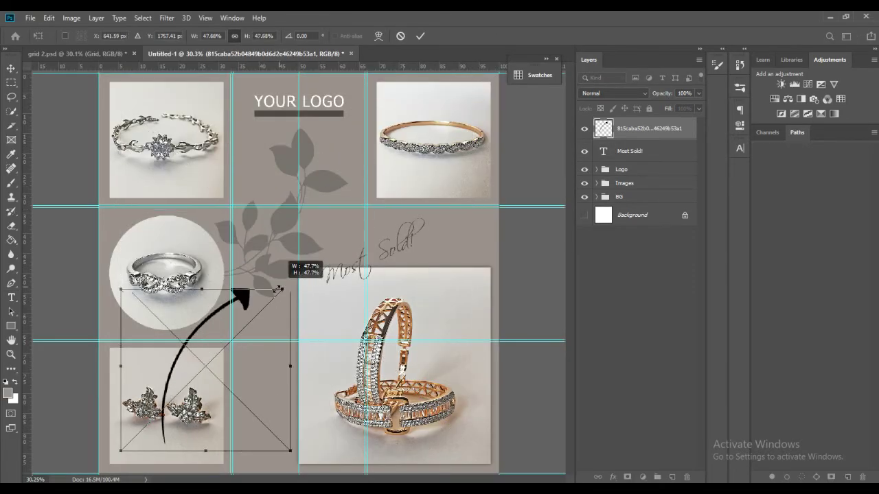
Shrink and rotate the arrow so it points at the bangle photo
{"action": "mouse_move", "coordinate": [404, 170]}
{"action": "left_mouse_down"}
{"action": "mouse_move", "coordinate": [216, 353]}
{"action": "mouse_move", "coordinate": [214, 468]}
{"action": "mouse_move", "coordinate": [481, 326]}
{"action": "left_mouse_up"}
{"action": "mouse_move", "coordinate": [522, 295]}
{"action": "left_mouse_down"}
{"action": "mouse_move", "coordinate": [491, 371]}
{"action": "mouse_move", "coordinate": [476, 377]}
{"action": "left_mouse_up"}
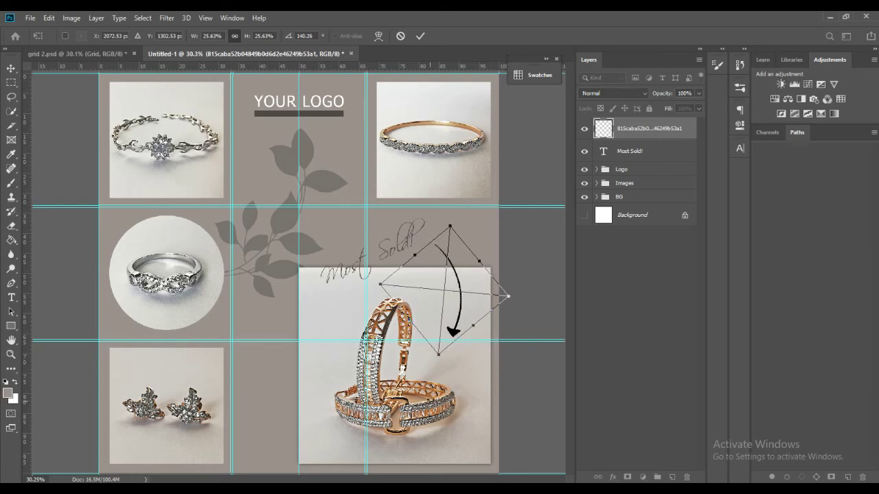
{"action": "left_click_drag", "start_coordinate": [453, 309], "coordinate": [445, 307]}
{"action": "left_click", "coordinate": [421, 37]}
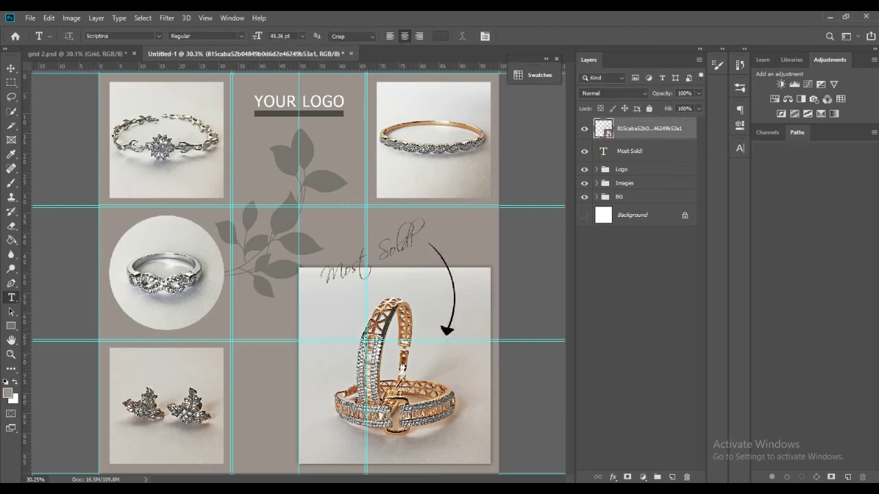
Give the arrow a grey Color Overlay effect
{"action": "left_click", "coordinate": [614, 477]}
{"action": "left_click", "coordinate": [639, 443]}
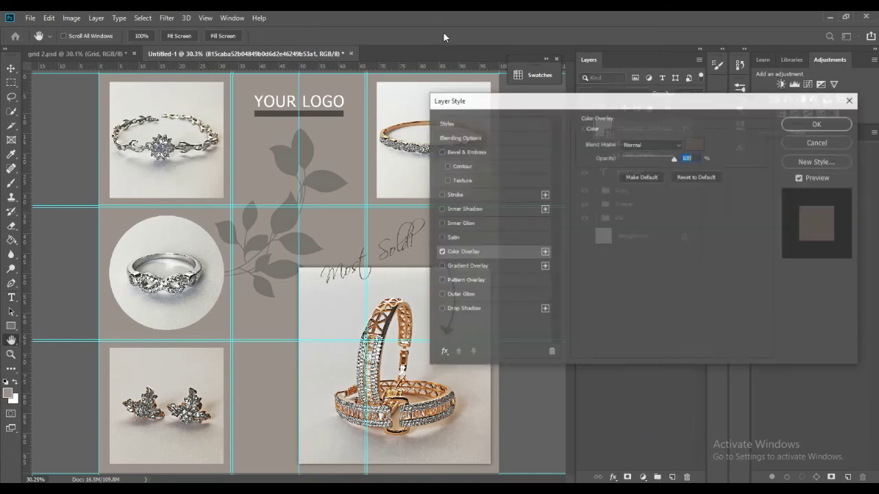
{"action": "left_click_drag", "start_coordinate": [459, 103], "coordinate": [574, 111]}
{"action": "left_click_drag", "start_coordinate": [782, 113], "coordinate": [582, 159]}
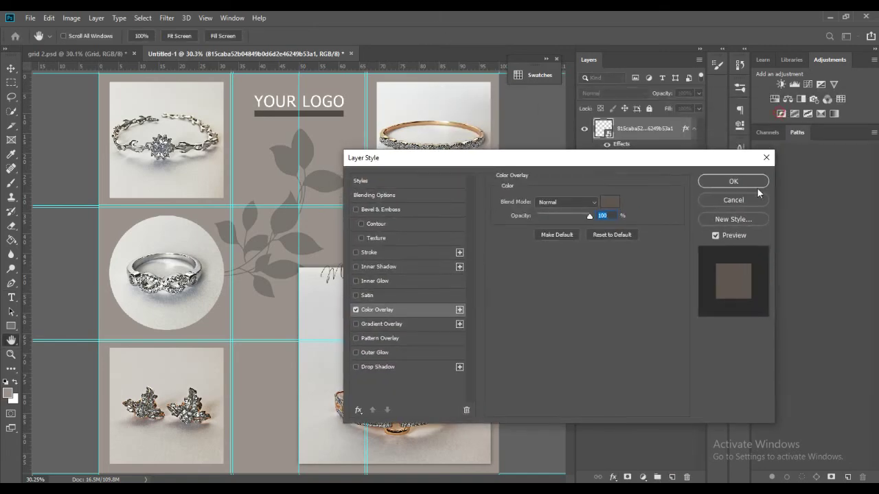
{"action": "left_click", "coordinate": [730, 179]}
Confirm the caption colour and enlarge the 'Most Sold!' text slightly
{"action": "left_click", "coordinate": [630, 172]}
{"action": "left_click", "coordinate": [441, 36]}
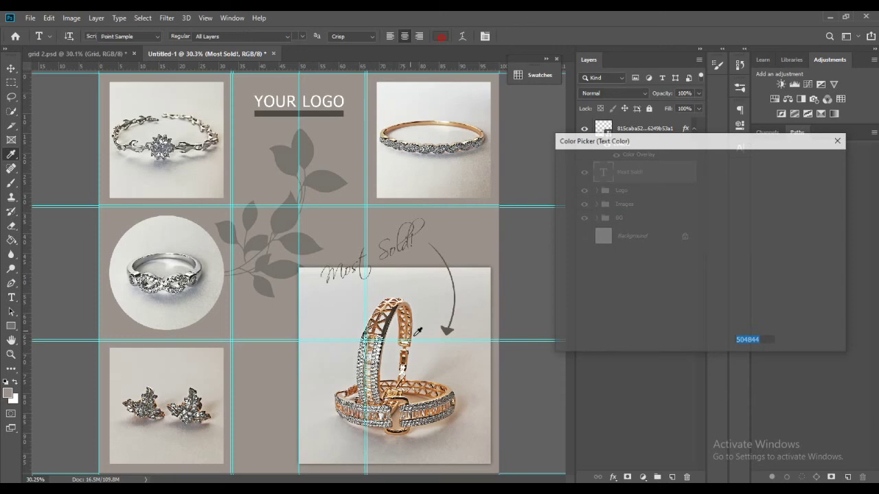
{"action": "left_click", "coordinate": [788, 160]}
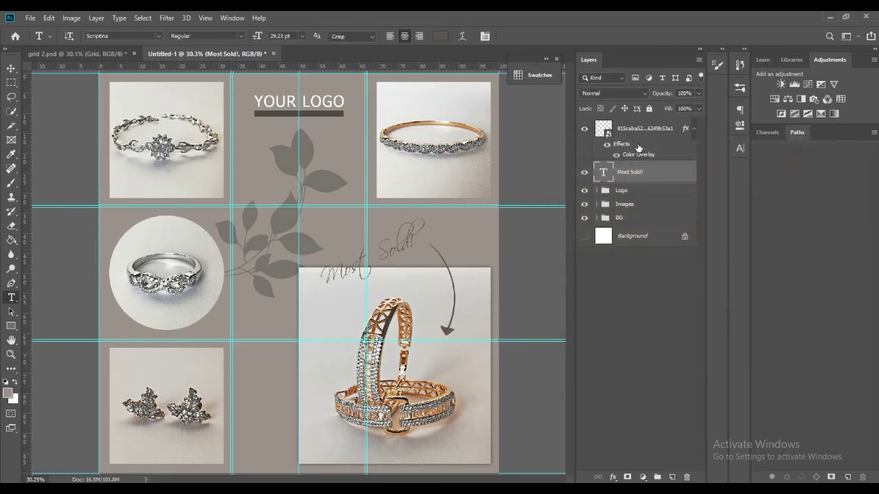
{"action": "key", "text": "ctrl+t"}
{"action": "mouse_move", "coordinate": [442, 213]}
{"action": "left_mouse_down"}
{"action": "mouse_move", "coordinate": [450, 215]}
{"action": "mouse_move", "coordinate": [421, 235]}
{"action": "mouse_move", "coordinate": [421, 246]}
{"action": "mouse_move", "coordinate": [469, 261]}
{"action": "left_mouse_up"}
{"action": "left_click", "coordinate": [528, 35]}
Fine-tune the arrow's size and position beneath the caption
{"action": "left_click", "coordinate": [632, 128]}
{"action": "key", "text": "ctrl+t"}
{"action": "mouse_move", "coordinate": [439, 247]}
{"action": "left_mouse_down"}
{"action": "mouse_move", "coordinate": [446, 309]}
{"action": "mouse_move", "coordinate": [456, 295]}
{"action": "left_mouse_up"}
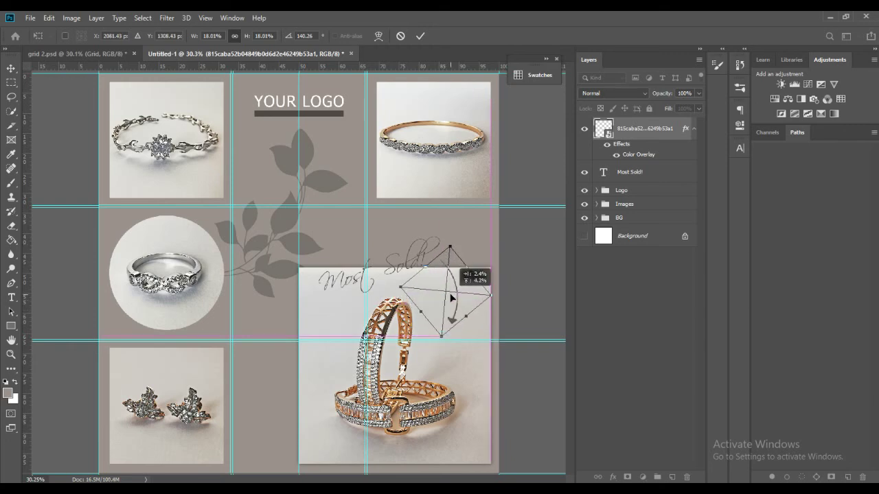
{"action": "left_click", "coordinate": [421, 36]}
{"action": "key", "text": "t"}
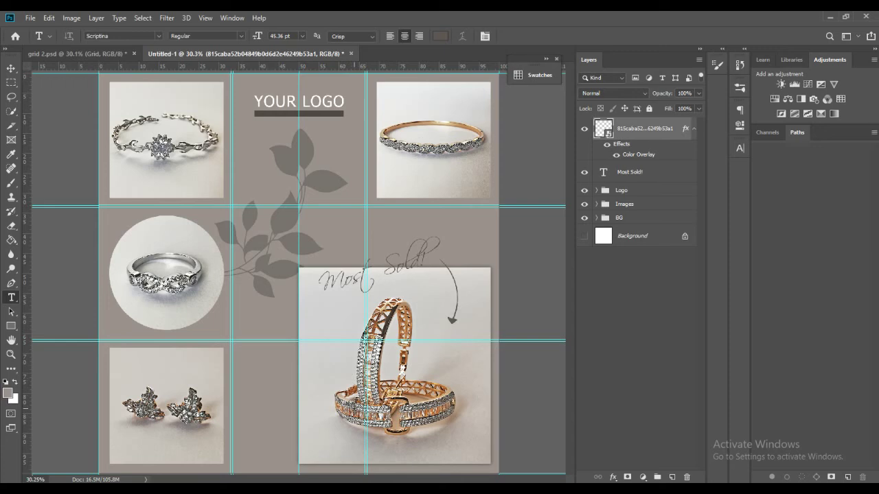
{"action": "scroll", "coordinate": [310, 280], "scroll_direction": "down", "scroll_amount": 1}
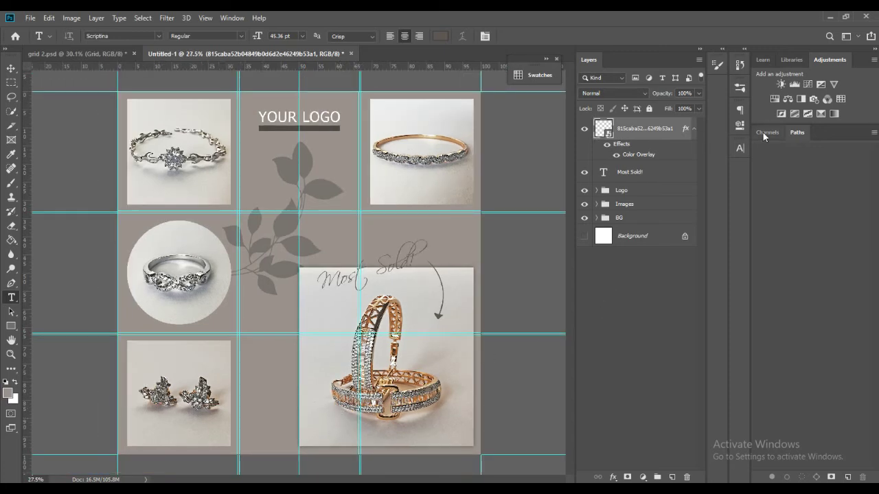
{"action": "left_click", "coordinate": [695, 129]}
Group the arrow and 'Most Sold!' text and name the group Caption
{"action": "left_click", "coordinate": [634, 156], "text": "shift"}
{"action": "key", "text": "ctrl+g"}
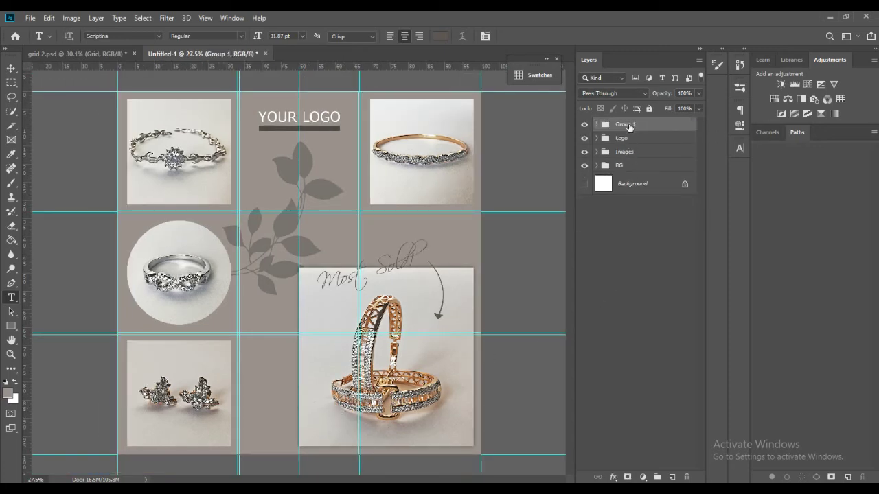
{"action": "double_click", "coordinate": [626, 123]}
{"action": "type", "text": "ion"}
{"action": "key", "text": "Return"}
Copy Rectangle 2's drop shadow onto Rectangle 1 copy 2, Rectangle 1 copy, Ellipse 1 and Rectangle 1
{"action": "left_click", "coordinate": [596, 151]}
{"action": "right_click", "coordinate": [646, 192]}
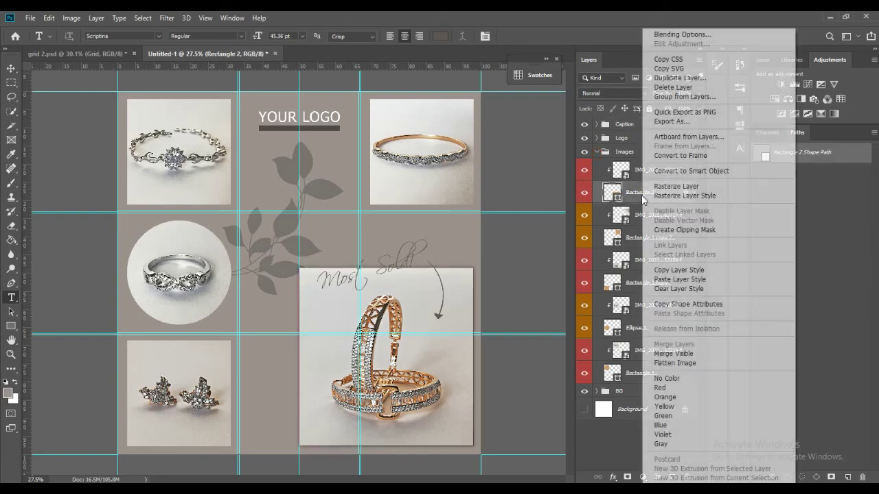
{"action": "left_click", "coordinate": [682, 270]}
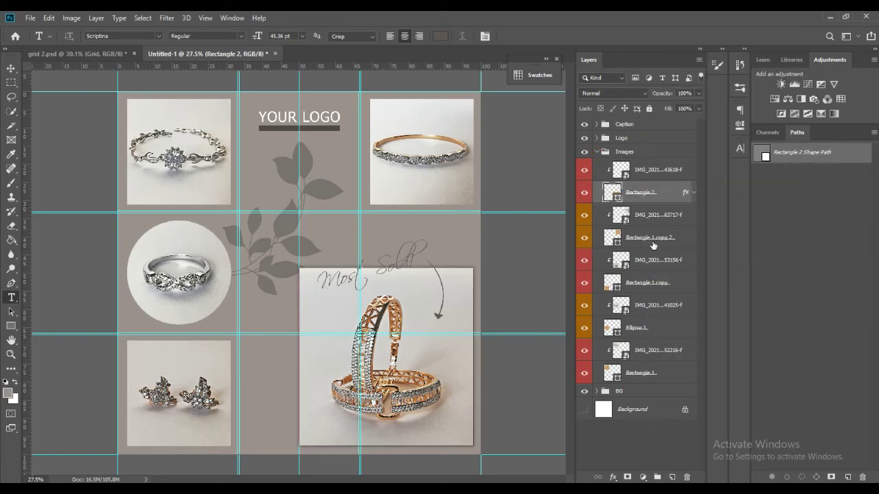
{"action": "left_click", "coordinate": [649, 238]}
{"action": "left_click", "coordinate": [647, 282], "text": "ctrl"}
{"action": "left_click", "coordinate": [646, 328], "text": "ctrl"}
{"action": "left_click", "coordinate": [646, 377], "text": "ctrl"}
{"action": "right_click", "coordinate": [646, 376]}
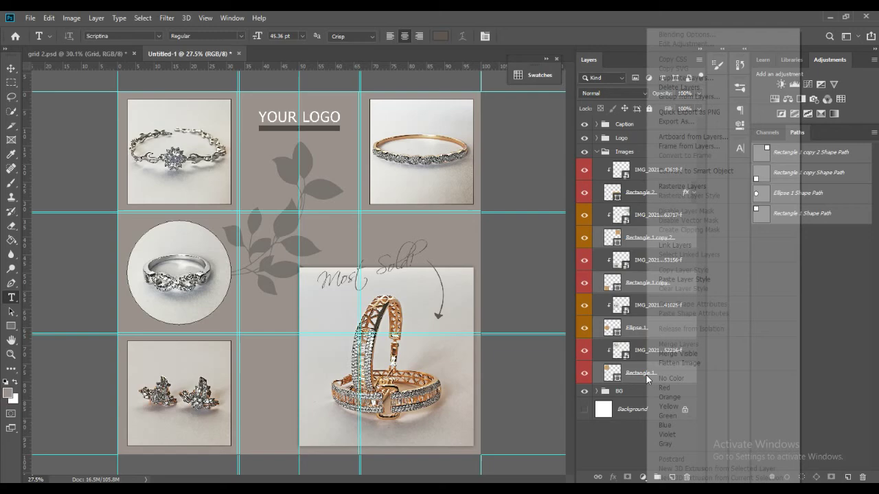
{"action": "left_click", "coordinate": [681, 283]}
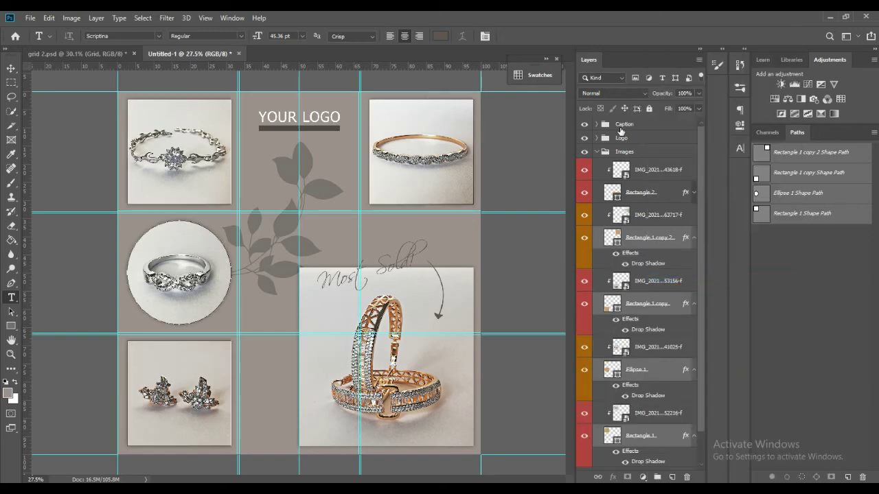
{"action": "left_click", "coordinate": [596, 153]}
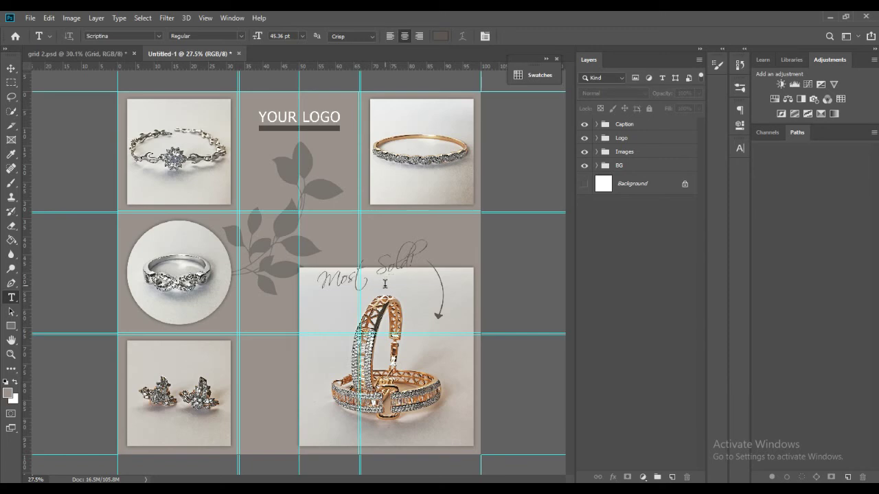
Hide all guides from the View menu
{"action": "scroll", "coordinate": [394, 279], "scroll_direction": "up", "scroll_amount": 1}
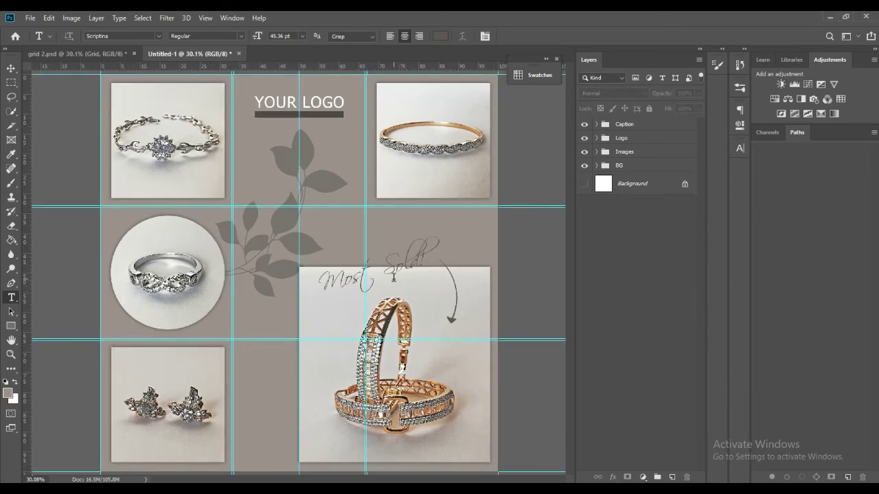
{"action": "left_click", "coordinate": [232, 18]}
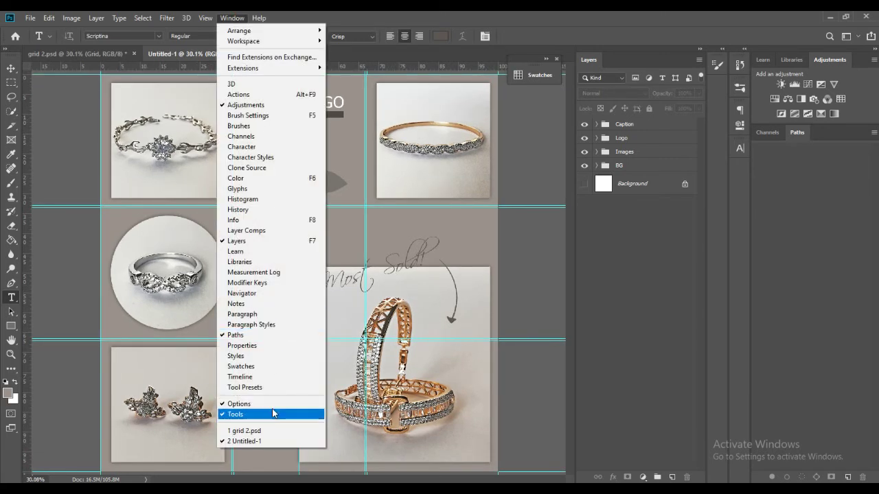
{"action": "left_click", "coordinate": [223, 286]}
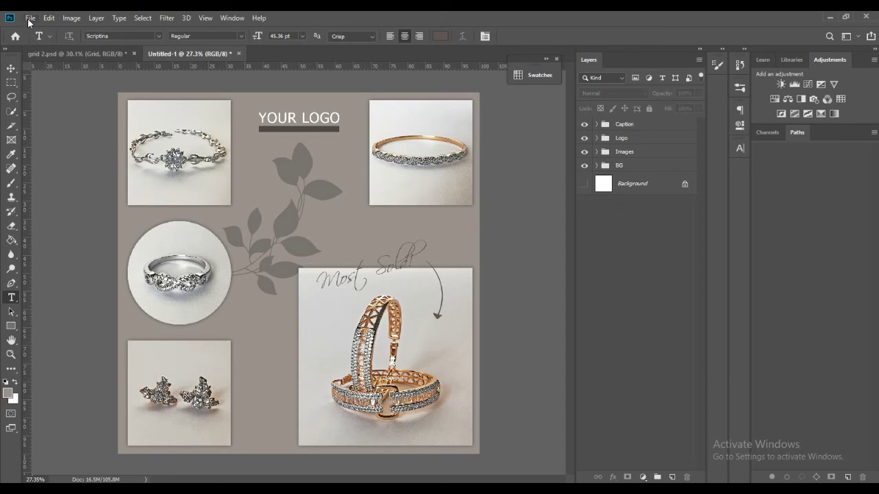
Type 'Fashion Jewellery' below YOUR LOGO at 27.36 pt
{"action": "left_click", "coordinate": [266, 143]}
{"action": "type", "text": "Fashion J"}
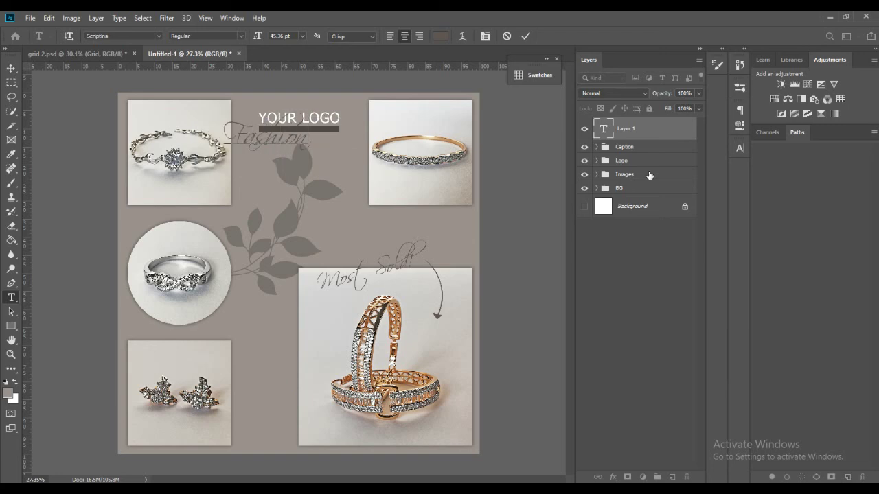
{"action": "type", "text": "ewellery"}
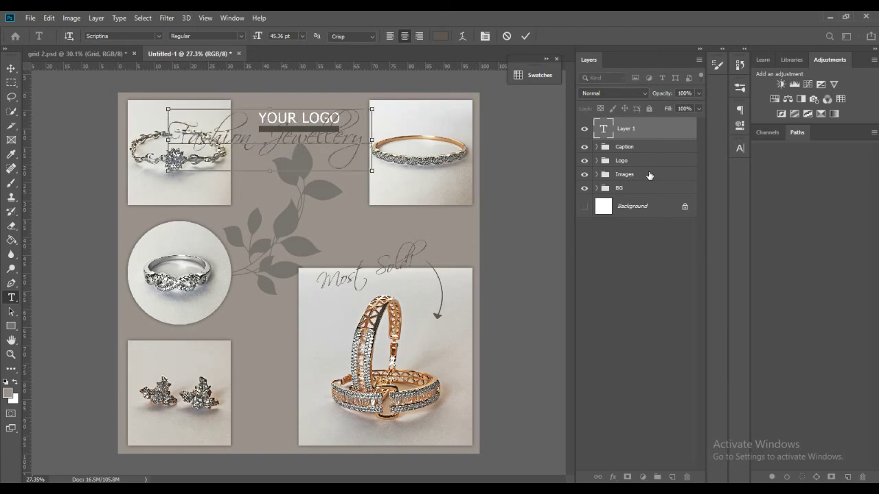
{"action": "key", "text": "ctrl+a"}
{"action": "left_click_drag", "start_coordinate": [258, 36], "coordinate": [248, 35]}
{"action": "mouse_move", "coordinate": [292, 186]}
{"action": "left_mouse_down"}
{"action": "mouse_move", "coordinate": [316, 214]}
{"action": "mouse_move", "coordinate": [313, 208]}
{"action": "left_mouse_up"}
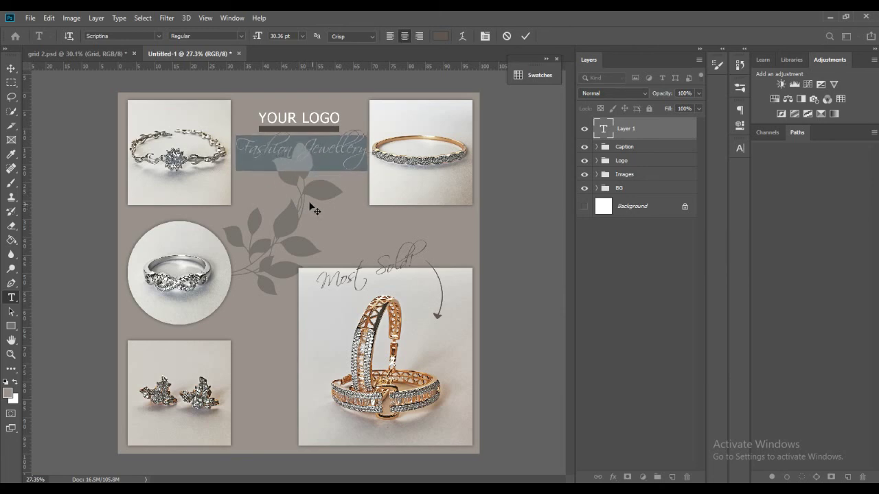
{"action": "left_click_drag", "start_coordinate": [260, 38], "coordinate": [251, 38]}
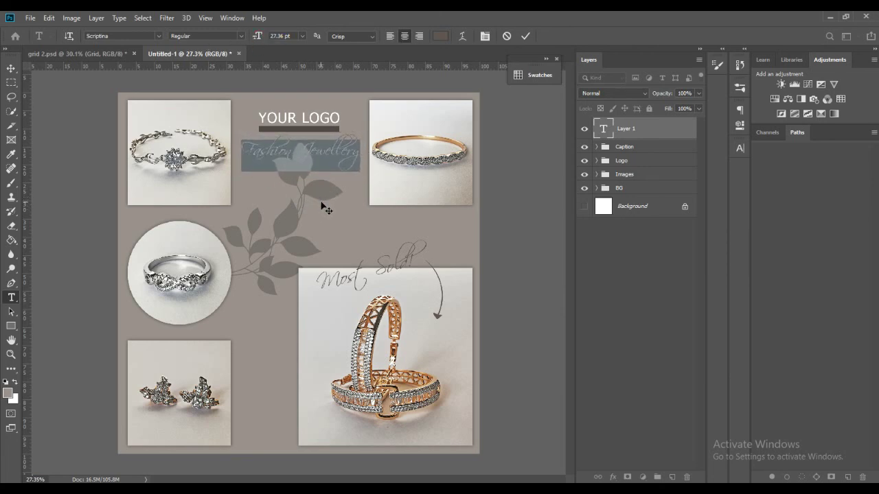
{"action": "left_click", "coordinate": [526, 36]}
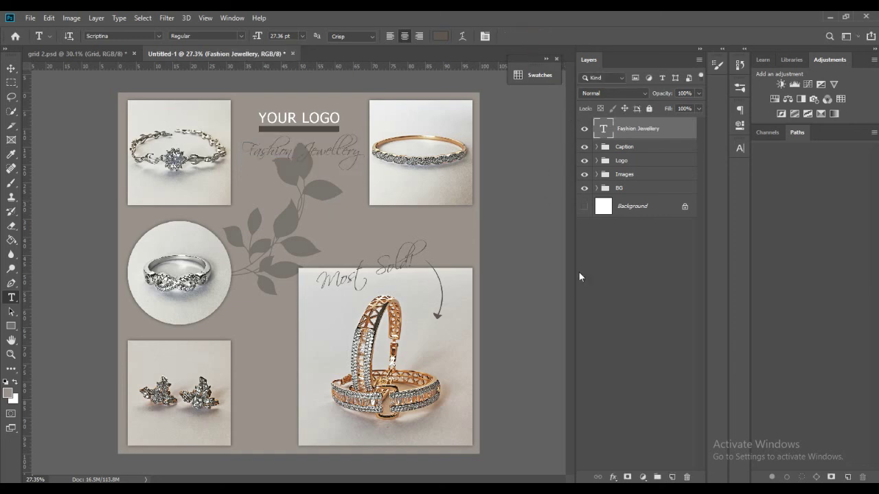
Make the tagline white and move its layer into the Logo group
{"action": "double_click", "coordinate": [605, 129]}
{"action": "left_click", "coordinate": [440, 36]}
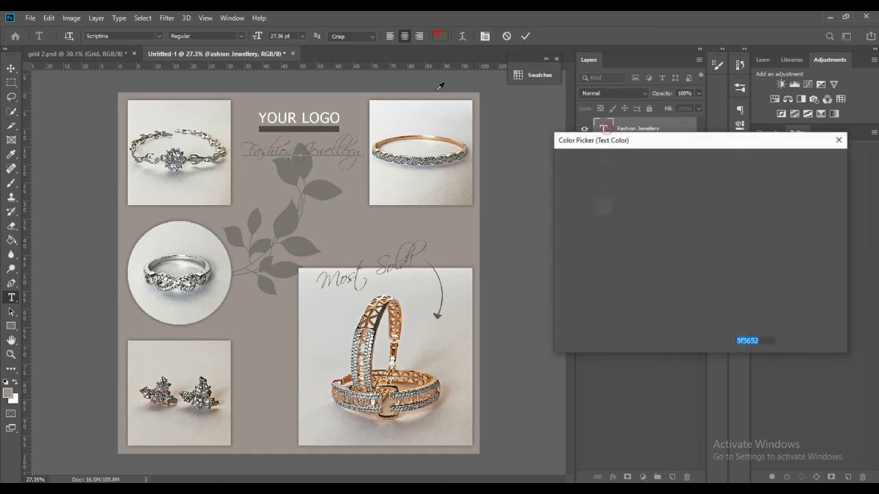
{"action": "left_click_drag", "start_coordinate": [577, 172], "coordinate": [534, 152]}
{"action": "left_click", "coordinate": [811, 167]}
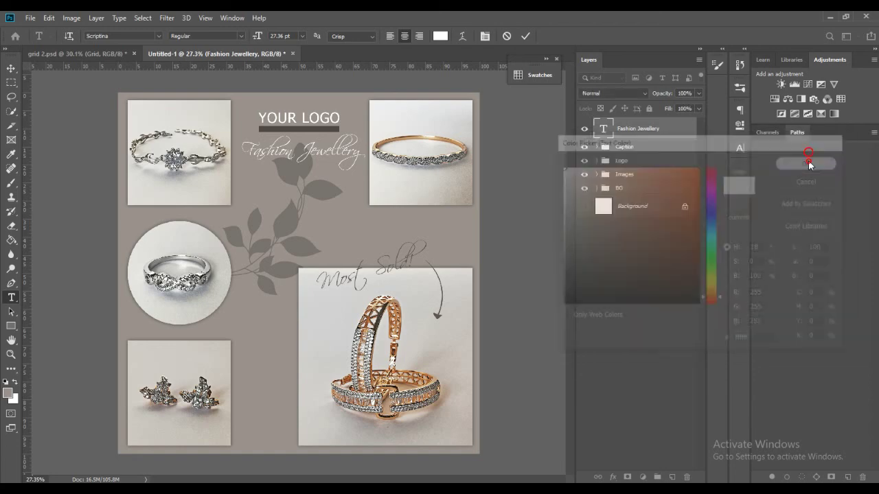
{"action": "left_click", "coordinate": [644, 309]}
{"action": "left_click_drag", "start_coordinate": [605, 129], "coordinate": [621, 160]}
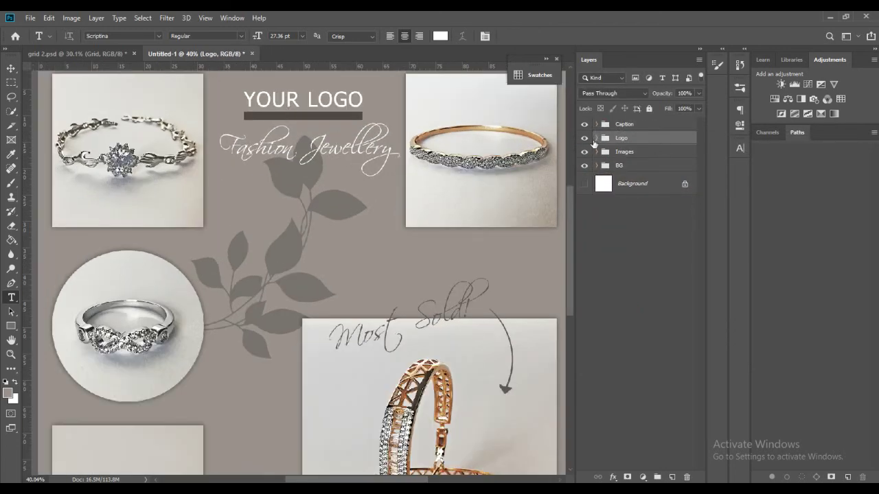
Duplicate the Fashion Jewellery layer inside the Logo group
{"action": "left_click", "coordinate": [596, 138]}
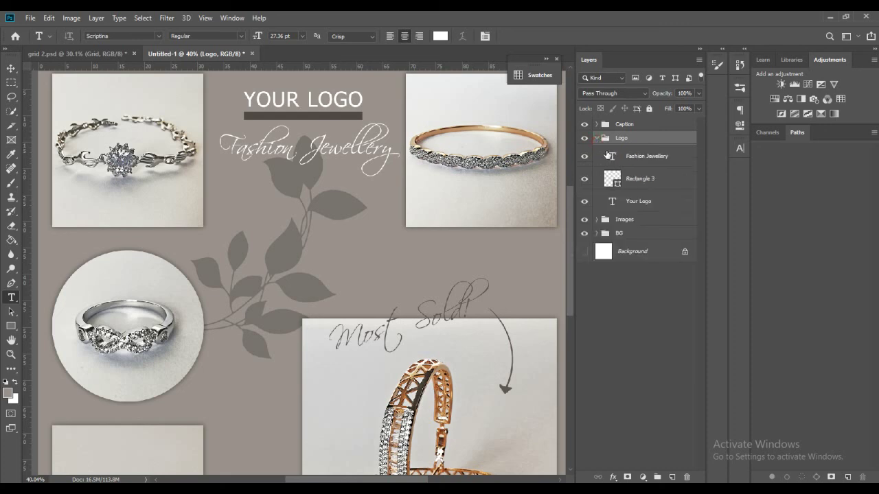
{"action": "left_click", "coordinate": [613, 160]}
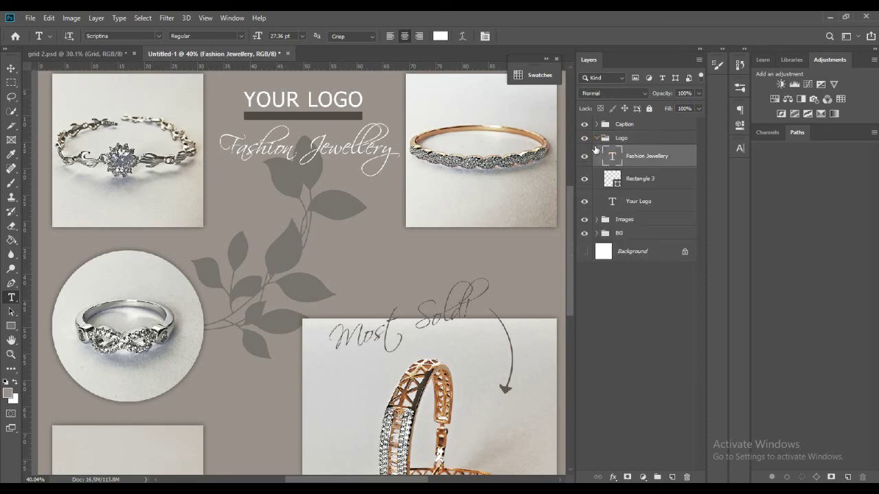
{"action": "key", "text": "ctrl+j"}
{"action": "double_click", "coordinate": [612, 157]}
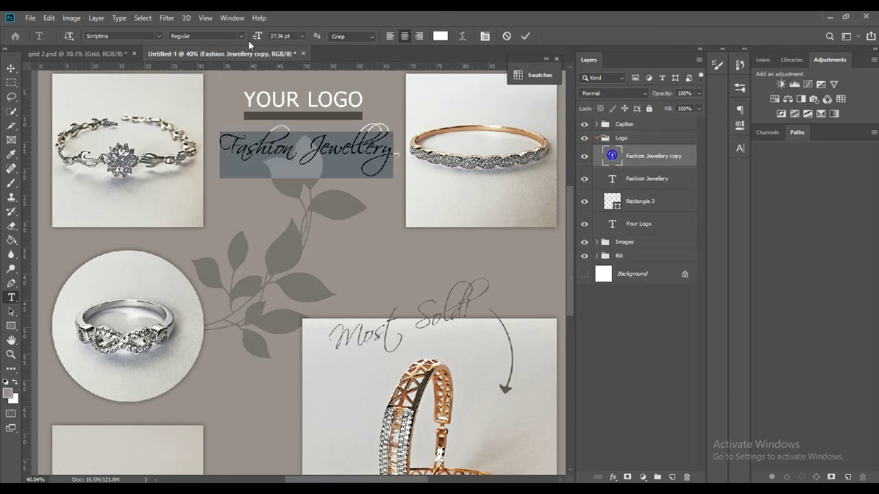
Restyle the copy as 7 pt LEMON MILK Light and move it into the dark bar under YOUR LOGO
{"action": "left_click", "coordinate": [159, 36]}
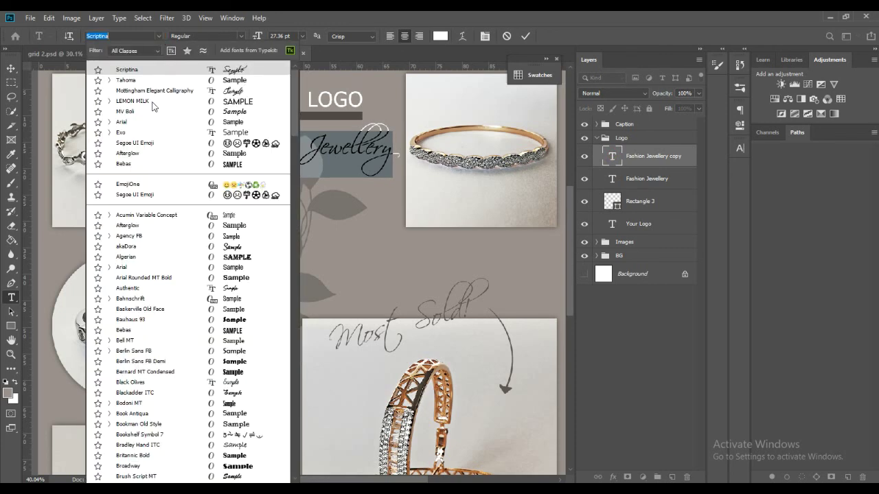
{"action": "left_click", "coordinate": [240, 110]}
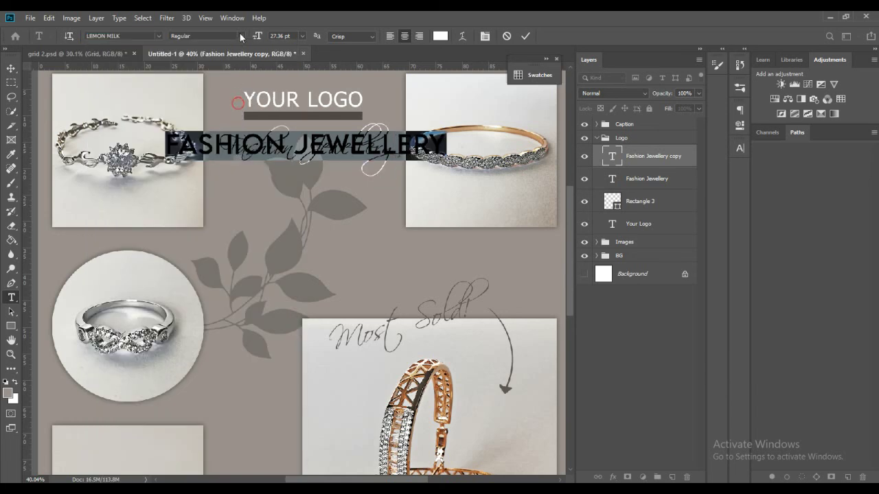
{"action": "left_click", "coordinate": [241, 36]}
{"action": "left_click", "coordinate": [232, 55]}
{"action": "type", "text": "7"}
{"action": "key", "text": "Return"}
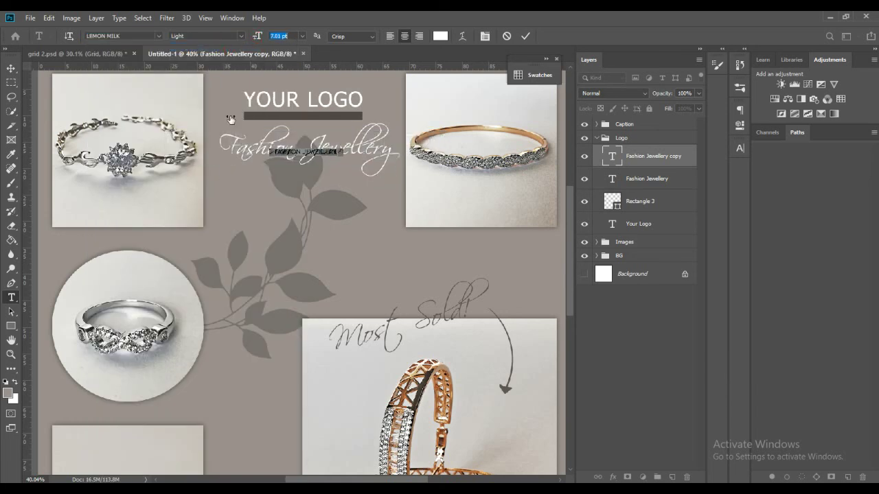
{"action": "left_click_drag", "start_coordinate": [304, 201], "coordinate": [302, 175]}
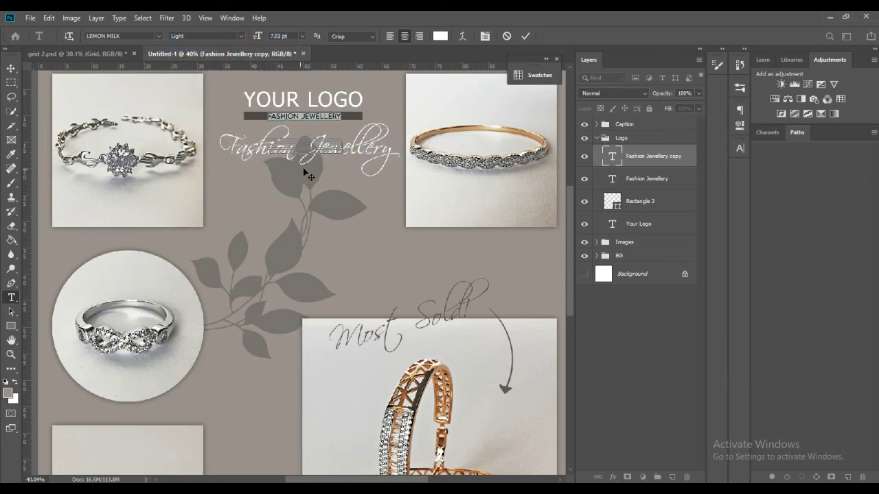
{"action": "left_click", "coordinate": [524, 36]}
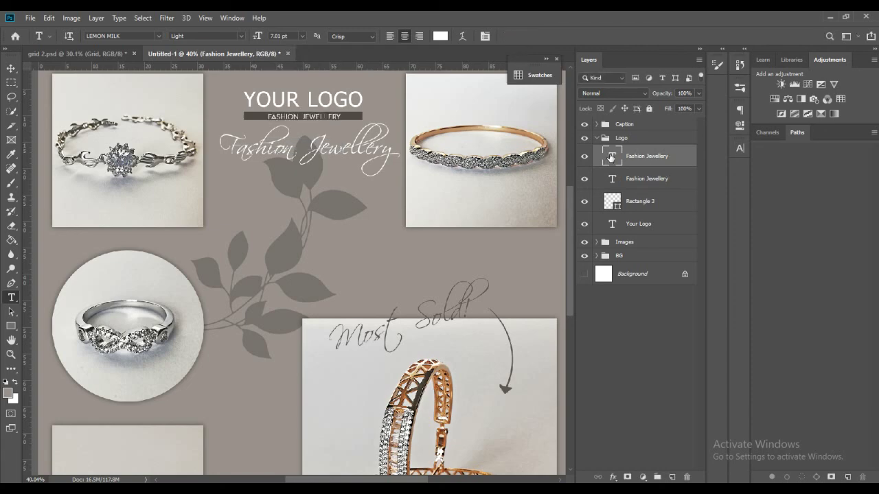
{"action": "key", "text": "ctrl+0"}
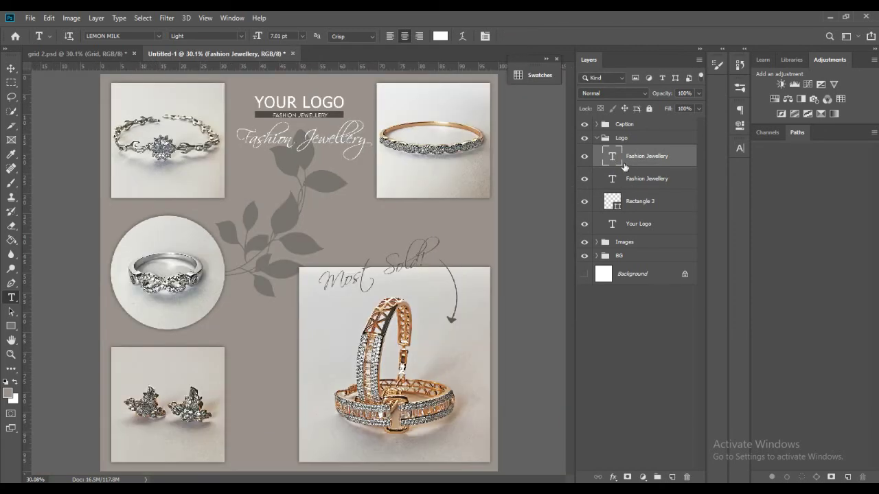
Align the four logo layers' horizontal centres, then centre them horizontally on the Background
{"action": "key", "text": "ctrl+plus"}
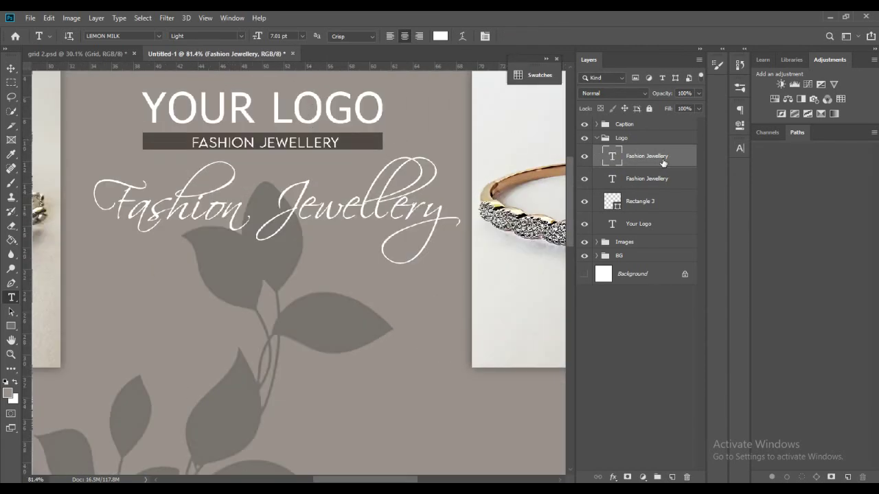
{"action": "key", "text": "v"}
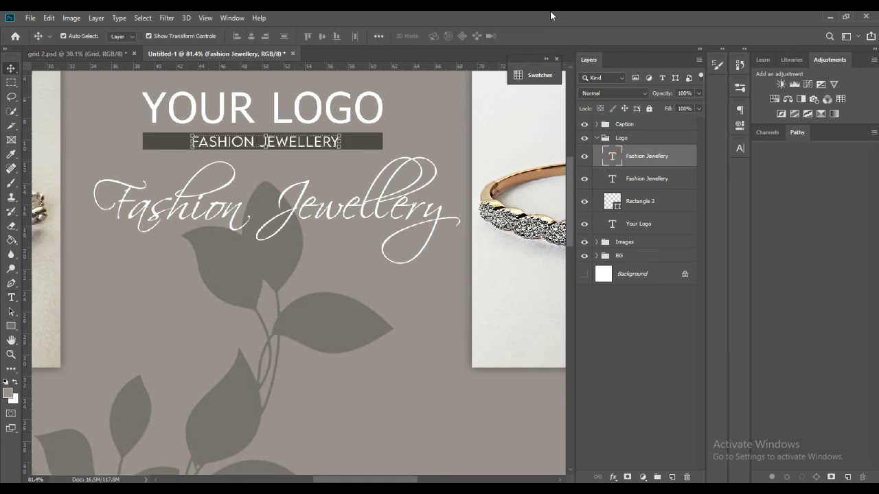
{"action": "left_click", "coordinate": [665, 204]}
{"action": "left_click", "coordinate": [660, 224]}
{"action": "left_click", "coordinate": [653, 158], "text": "shift"}
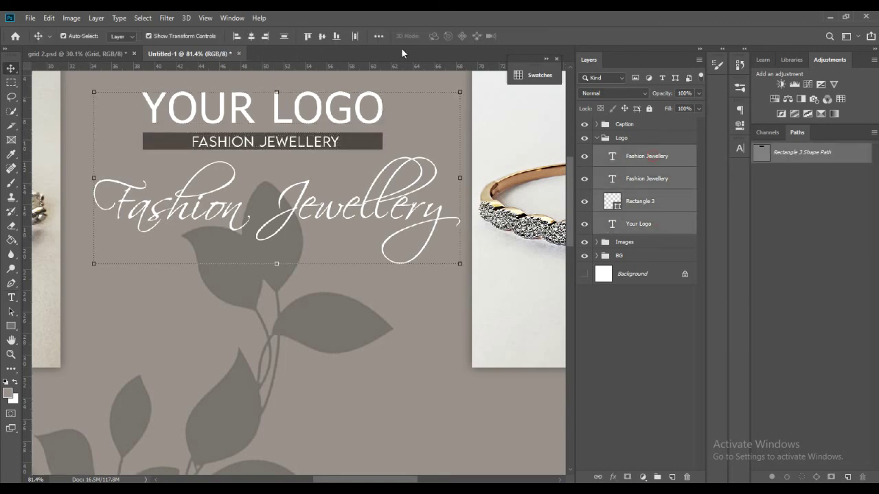
{"action": "left_click", "coordinate": [251, 37]}
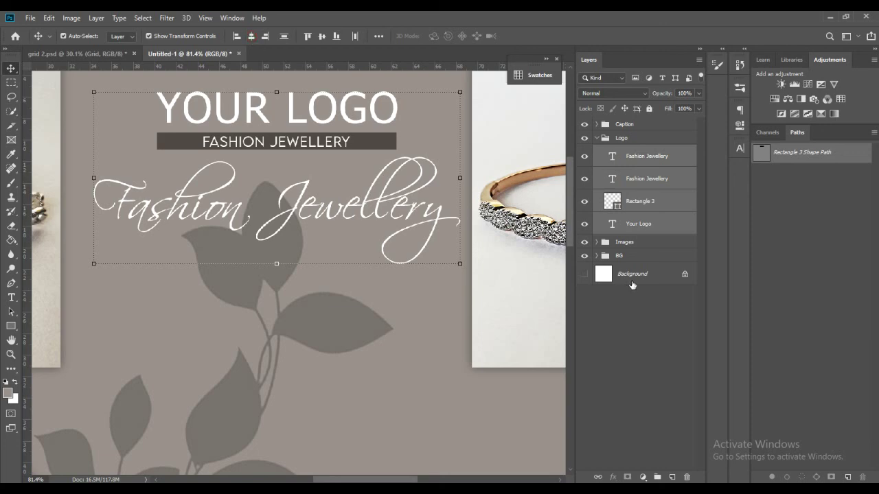
{"action": "left_click", "coordinate": [632, 274], "text": "ctrl"}
{"action": "left_click", "coordinate": [251, 36]}
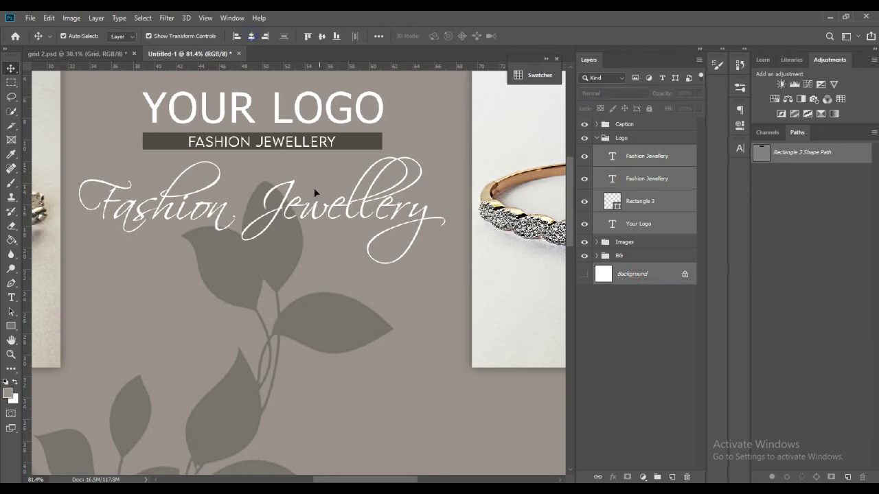
Nudge the script 'Fashion Jewellery' text slightly, then hide that layer
{"action": "left_click", "coordinate": [646, 181]}
{"action": "scroll", "coordinate": [360, 156], "scroll_direction": "down", "scroll_amount": 3, "text": "alt"}
{"action": "scroll", "coordinate": [360, 156], "scroll_direction": "down", "scroll_amount": 2, "text": "alt"}
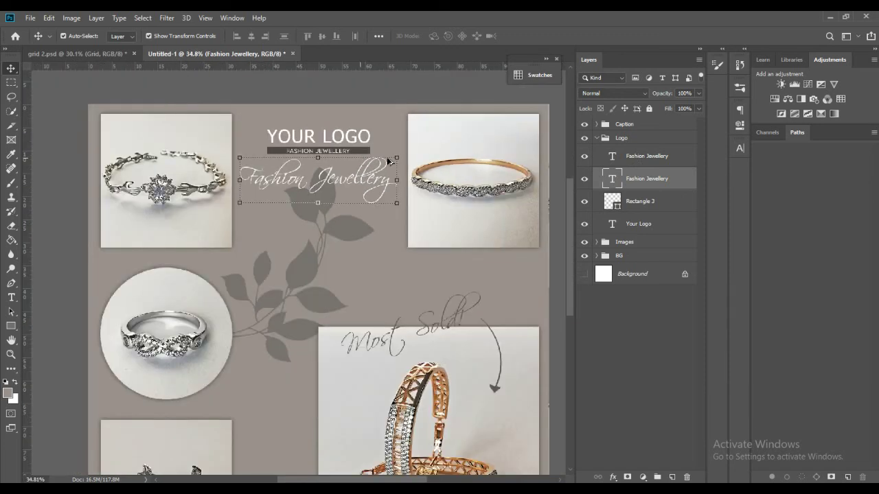
{"action": "left_click_drag", "start_coordinate": [322, 200], "coordinate": [330, 200]}
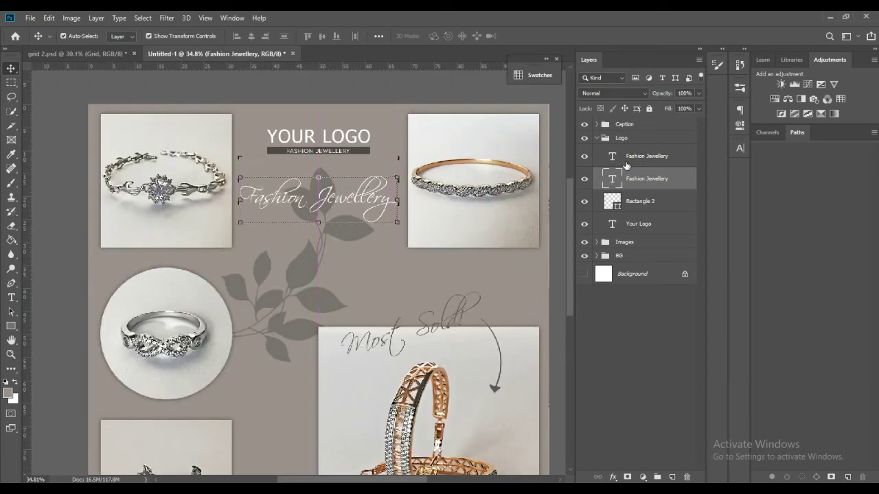
{"action": "key", "text": "ctrl+0"}
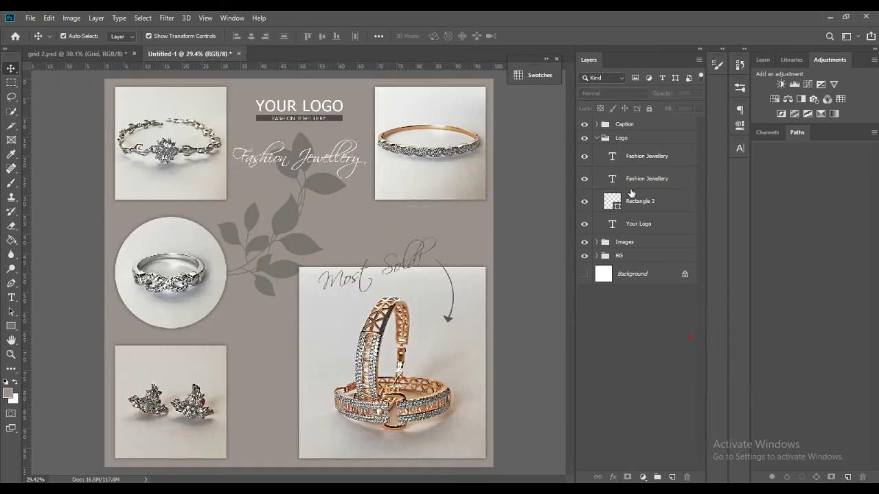
{"action": "left_click", "coordinate": [585, 178]}
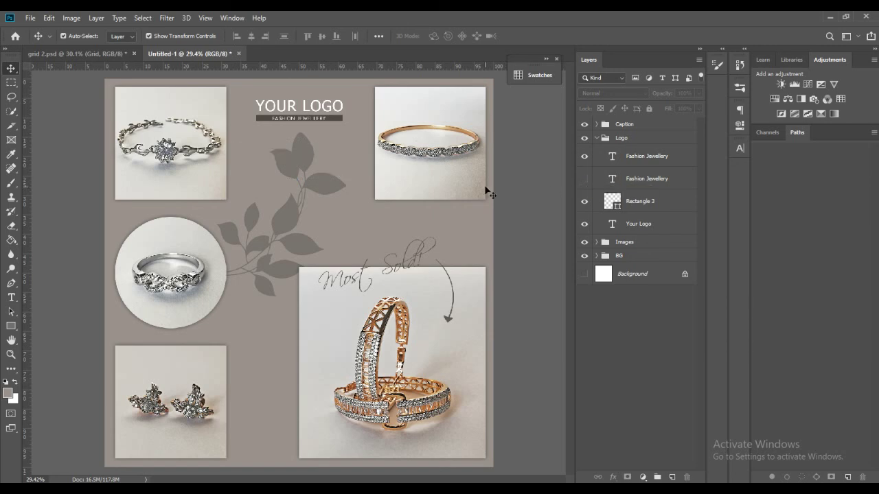